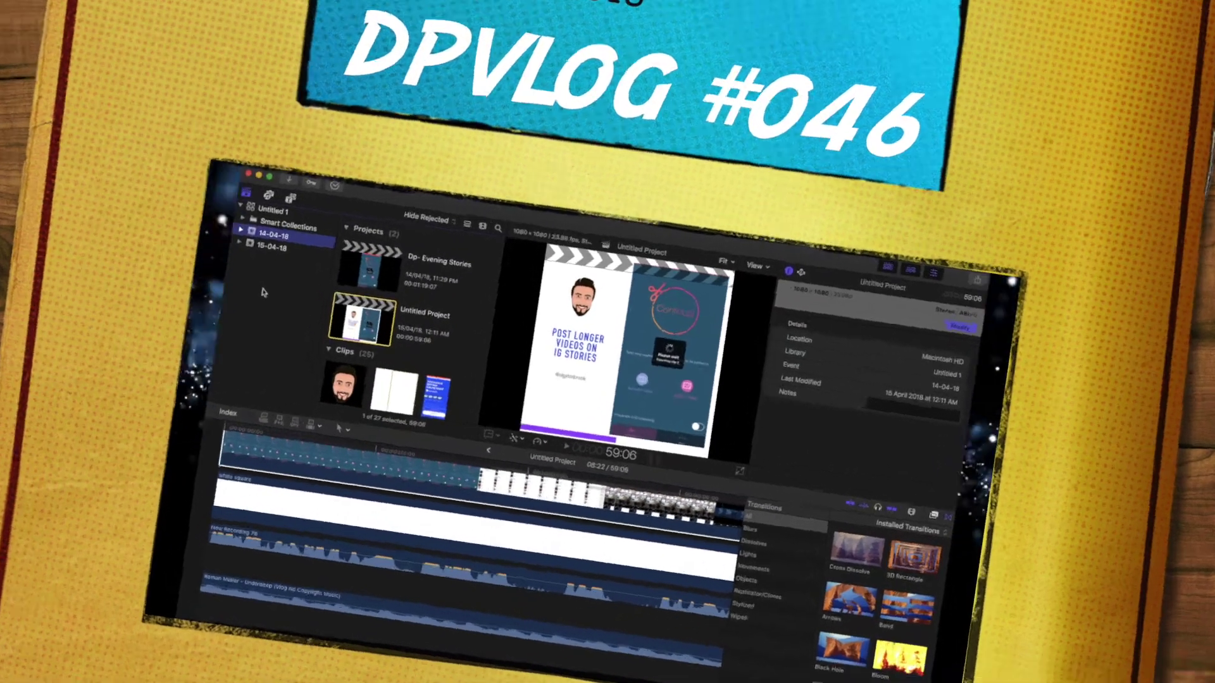
Step: Add a new event named 'Insta Square Video Demo' to the Untitled 1 library
right_click(300, 318)
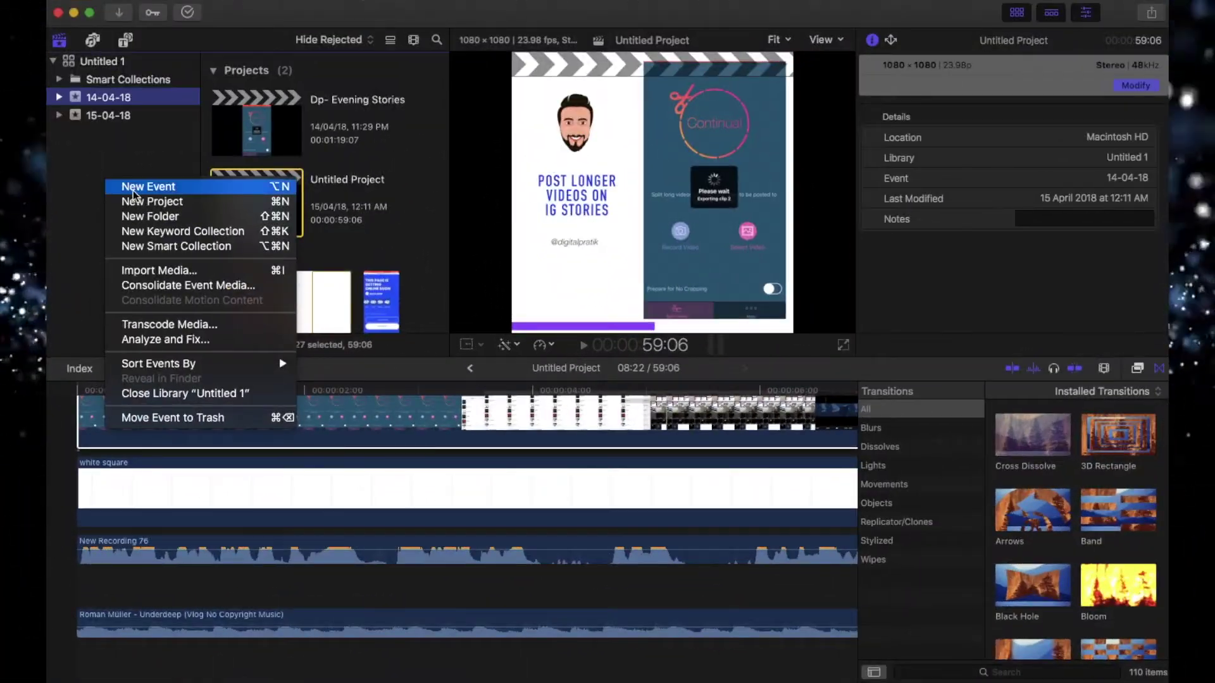
click(134, 188)
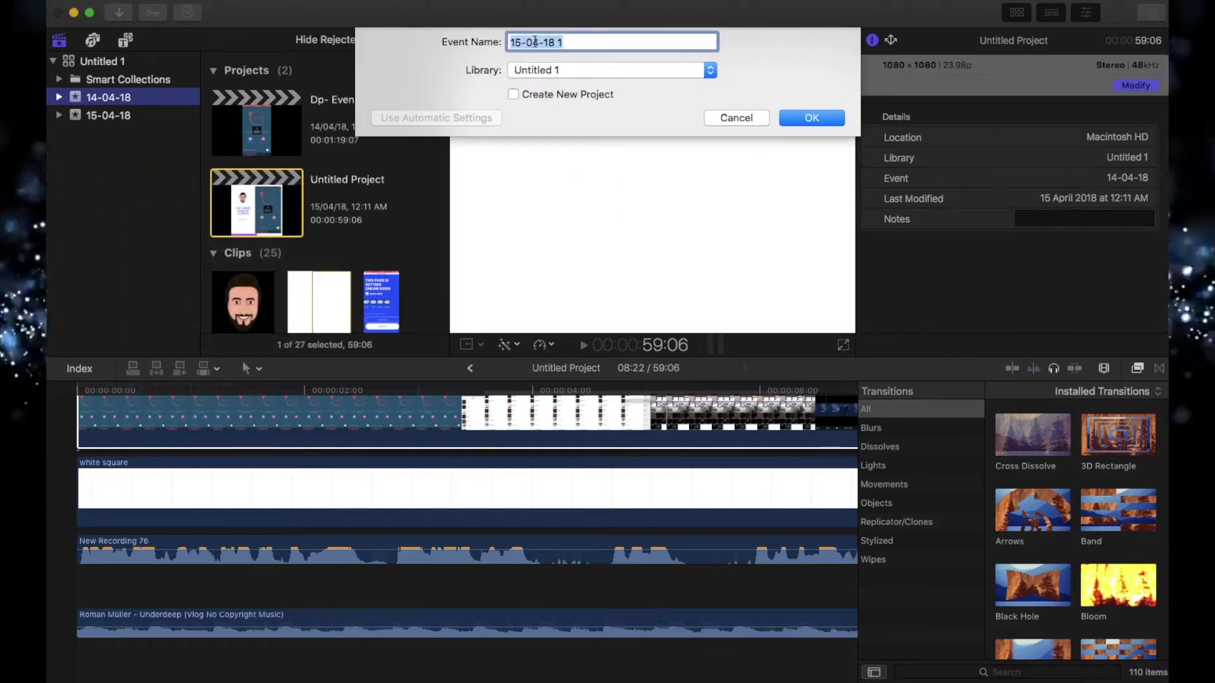
text(Insta Sq)
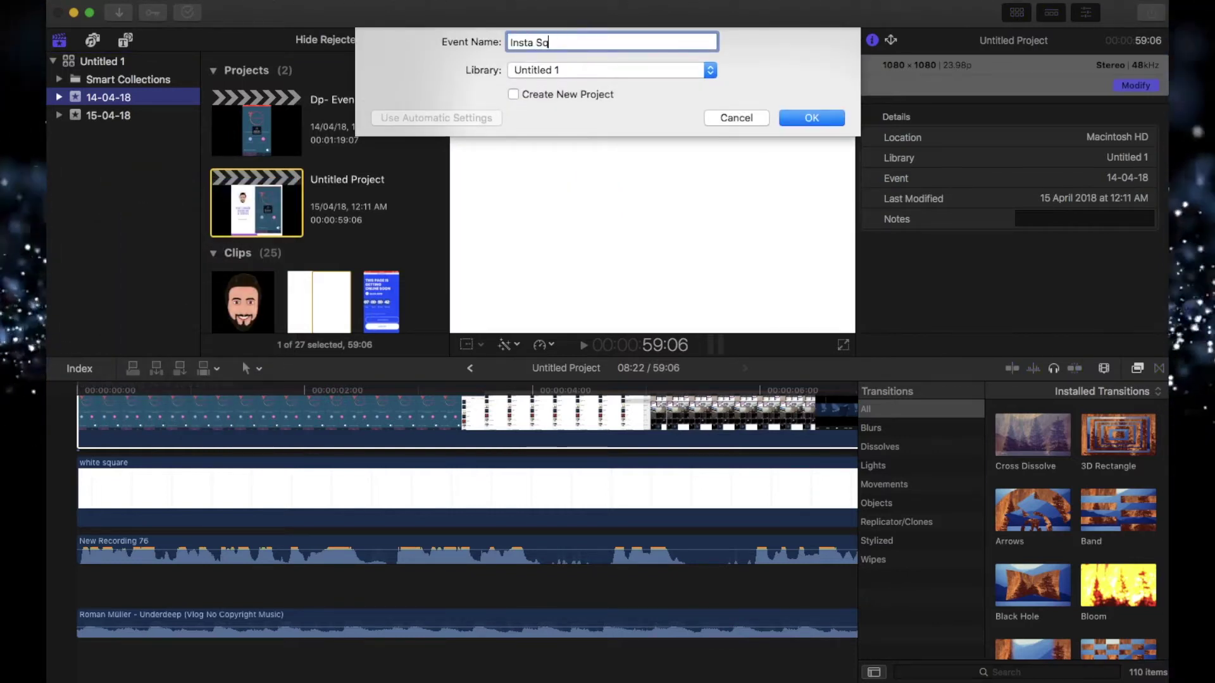
text(uare Video)
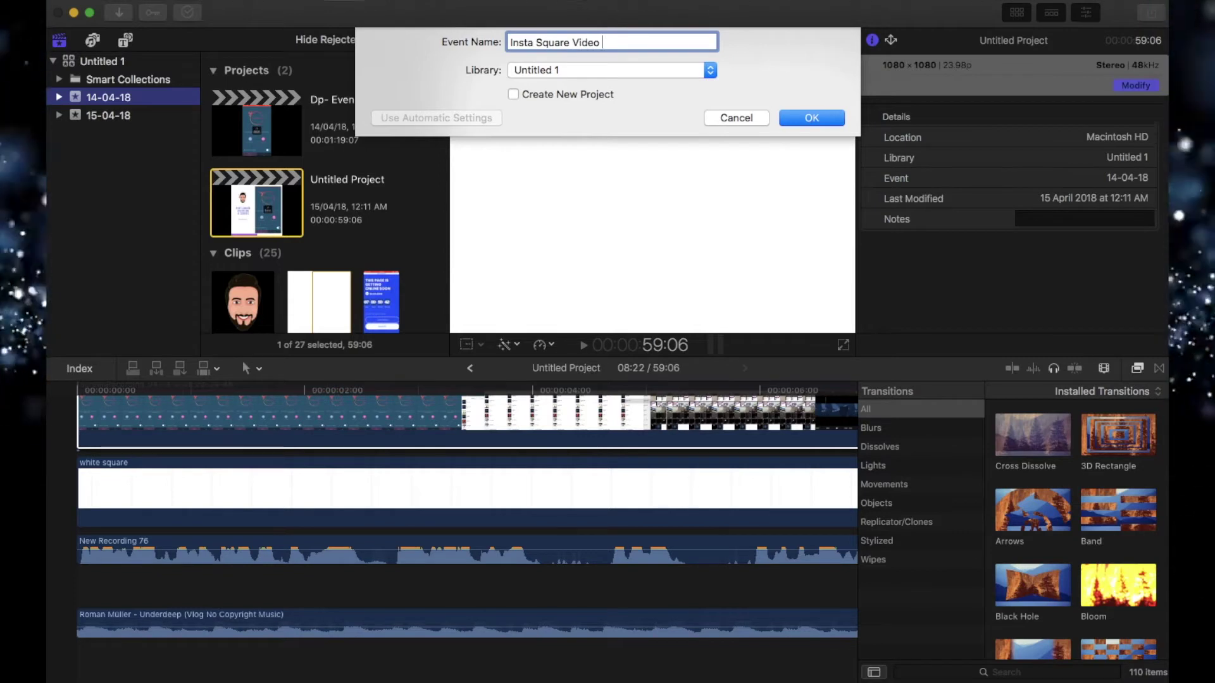
text( Demo)
click(807, 119)
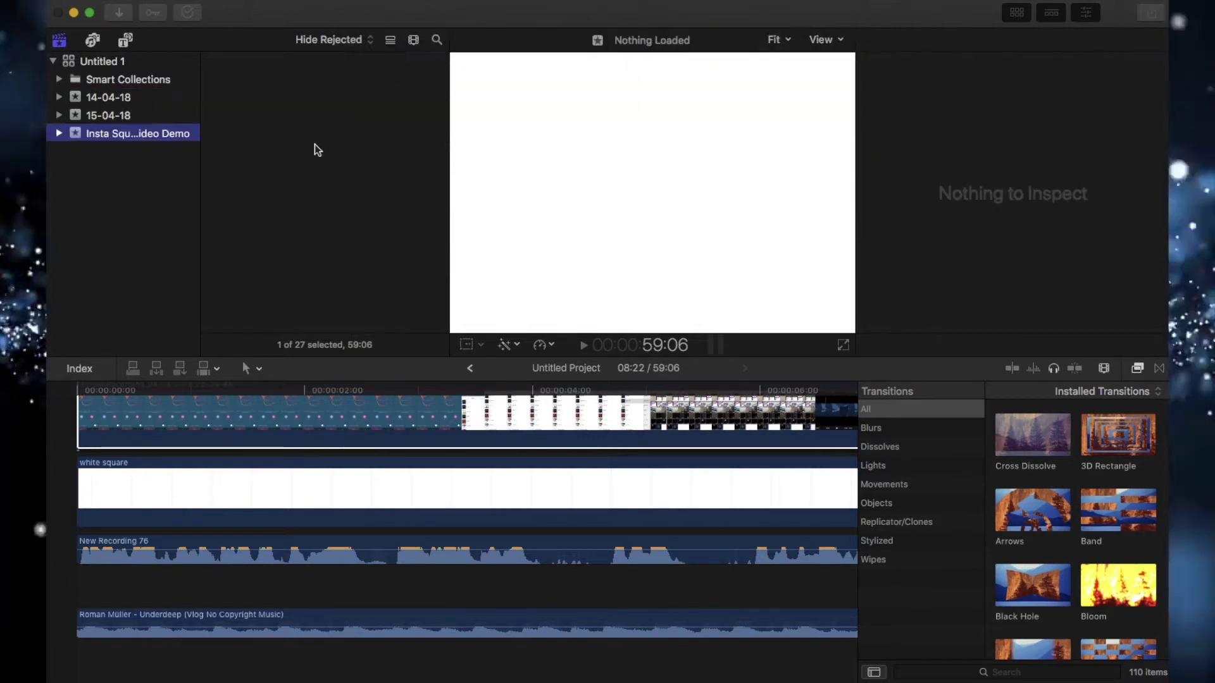
right_click(133, 132)
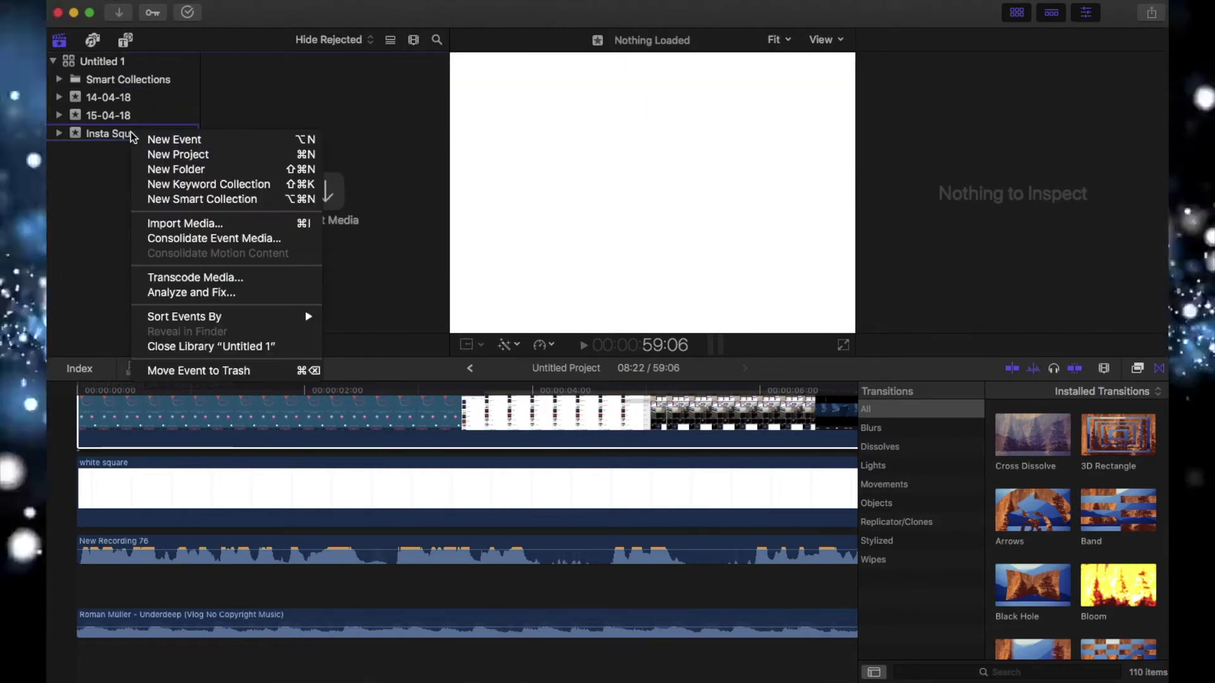
Step: Create an Untitled Project in the event with a Custom 1080 x 1080 video format
click(168, 155)
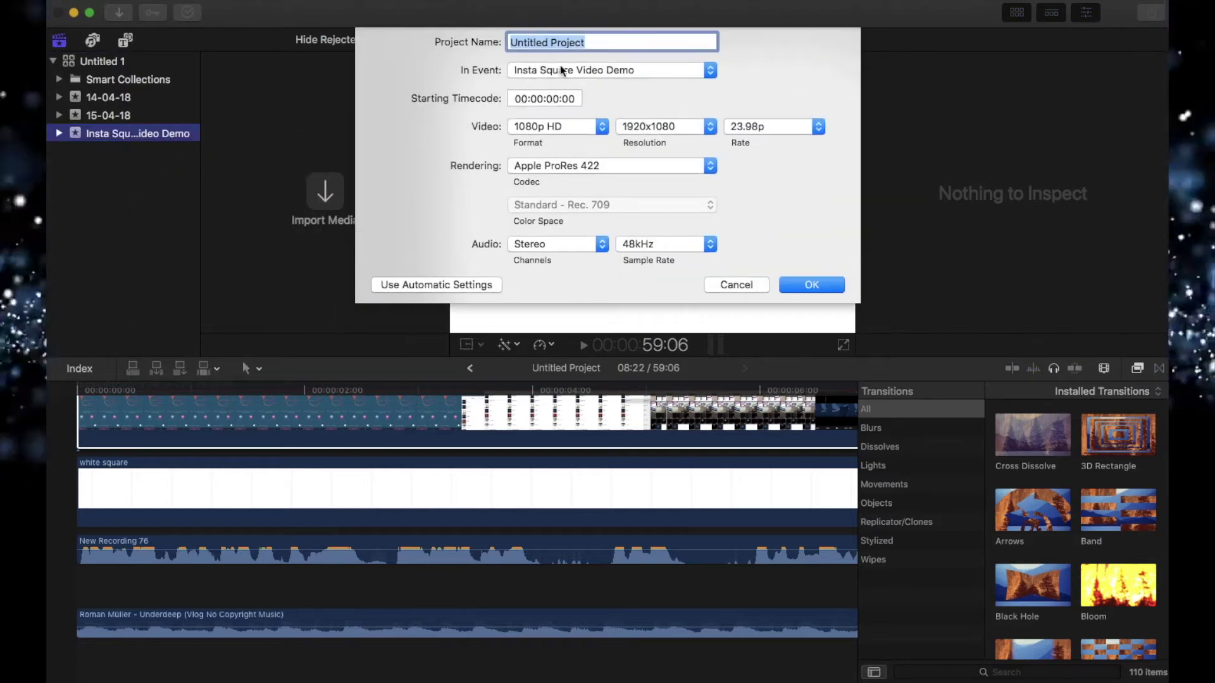
click(538, 128)
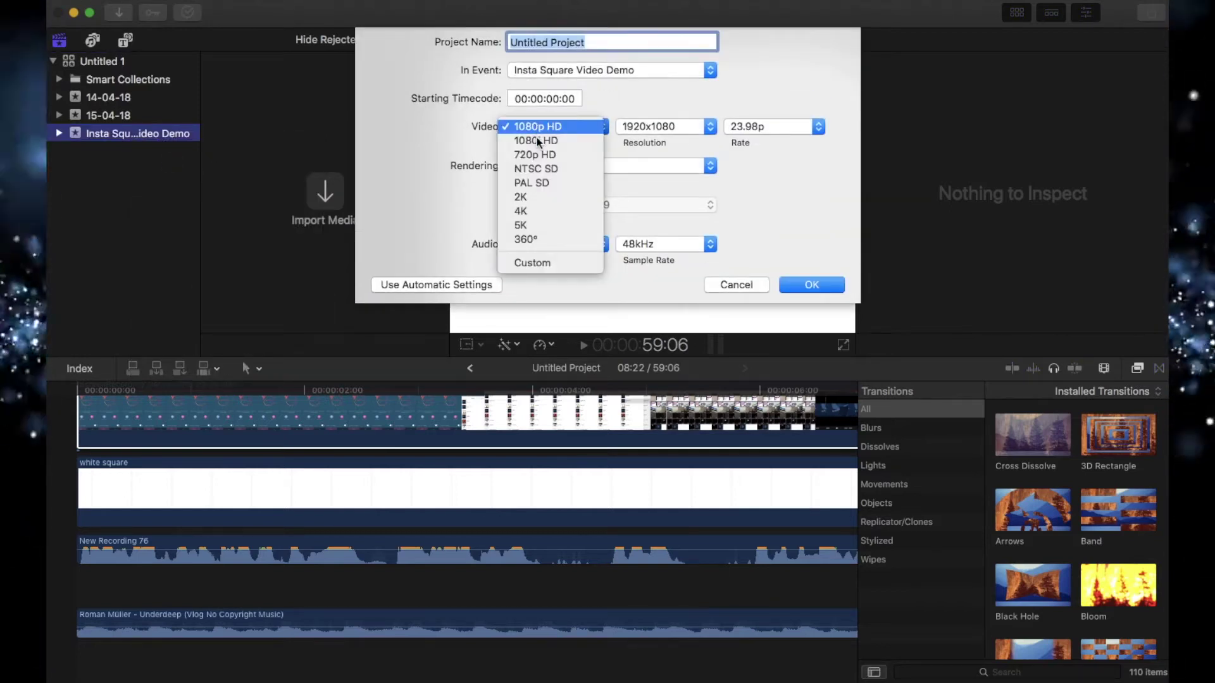
click(531, 263)
double_click(632, 128)
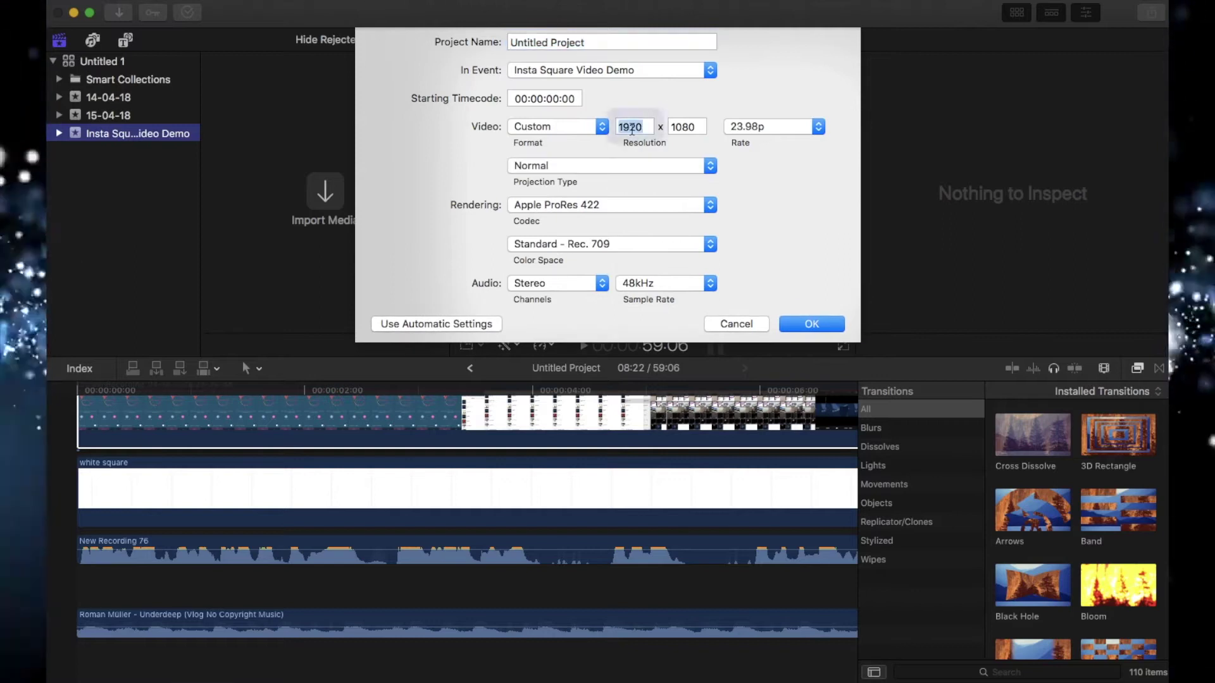
text(1080)
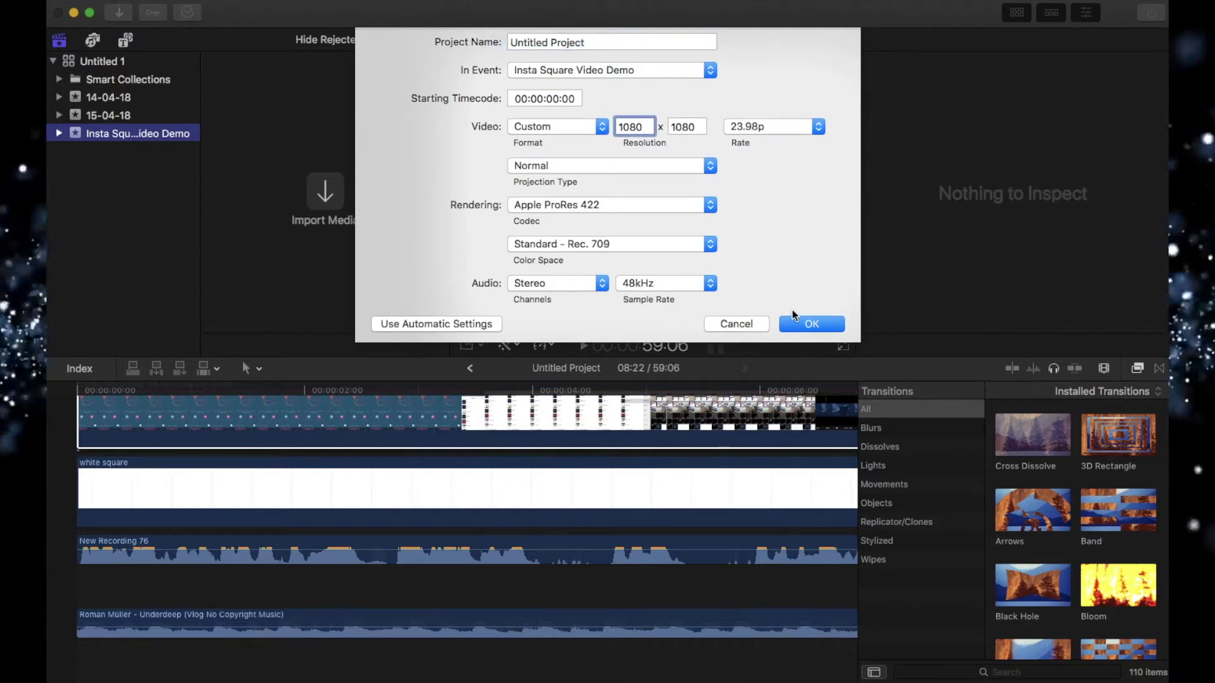
click(806, 325)
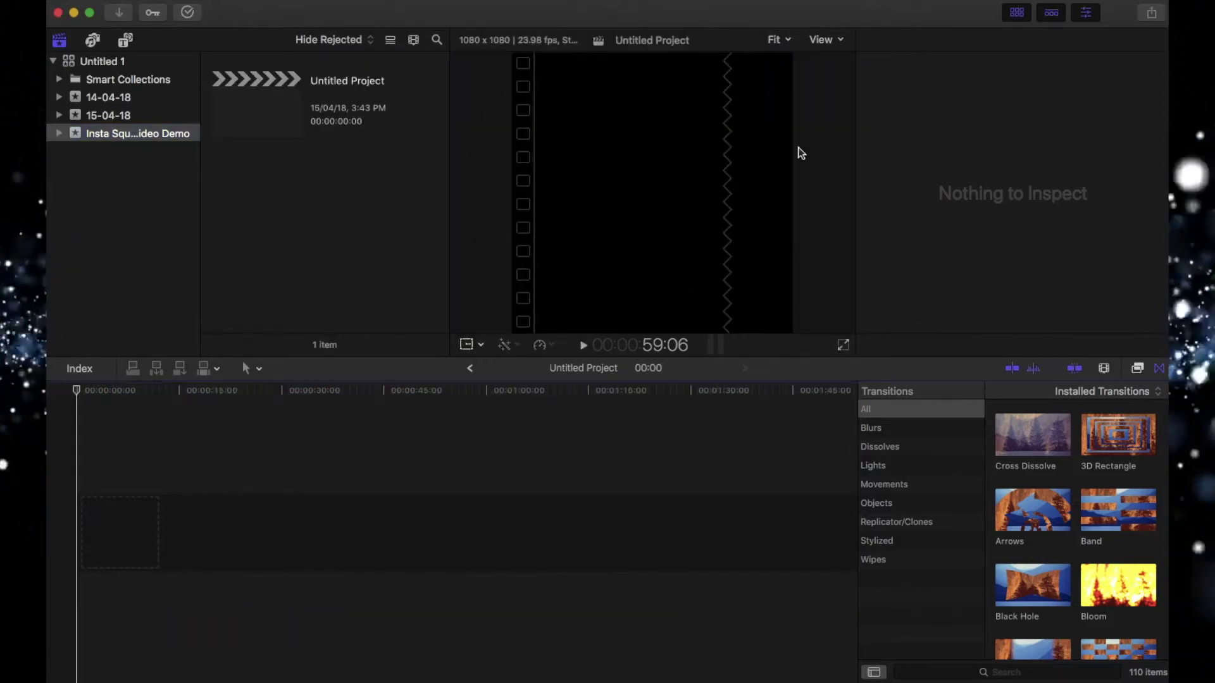
Step: Import the white square.jpeg image into the event
right_click(327, 196)
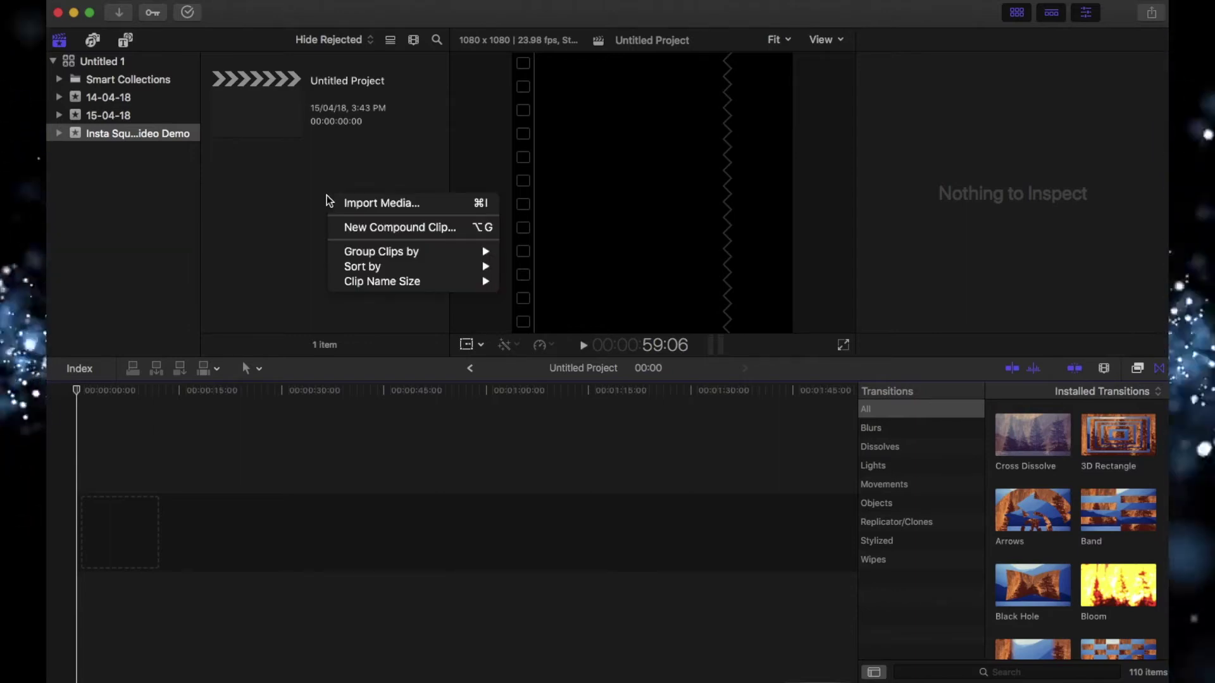
click(360, 204)
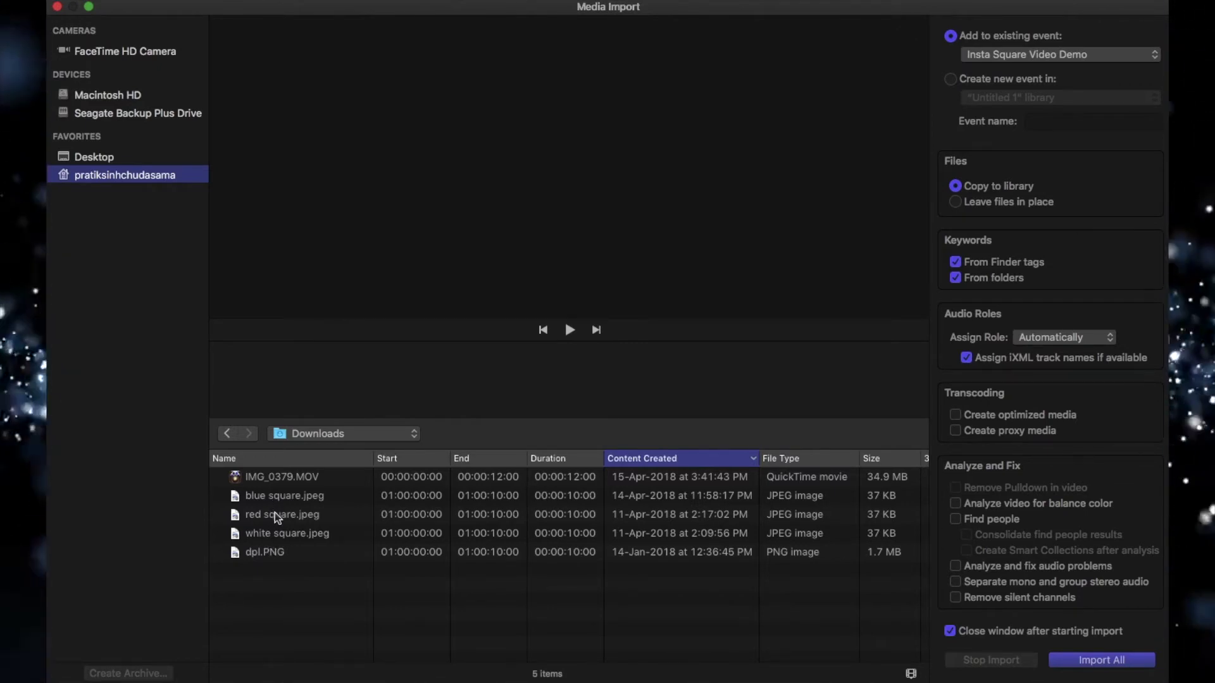
click(280, 534)
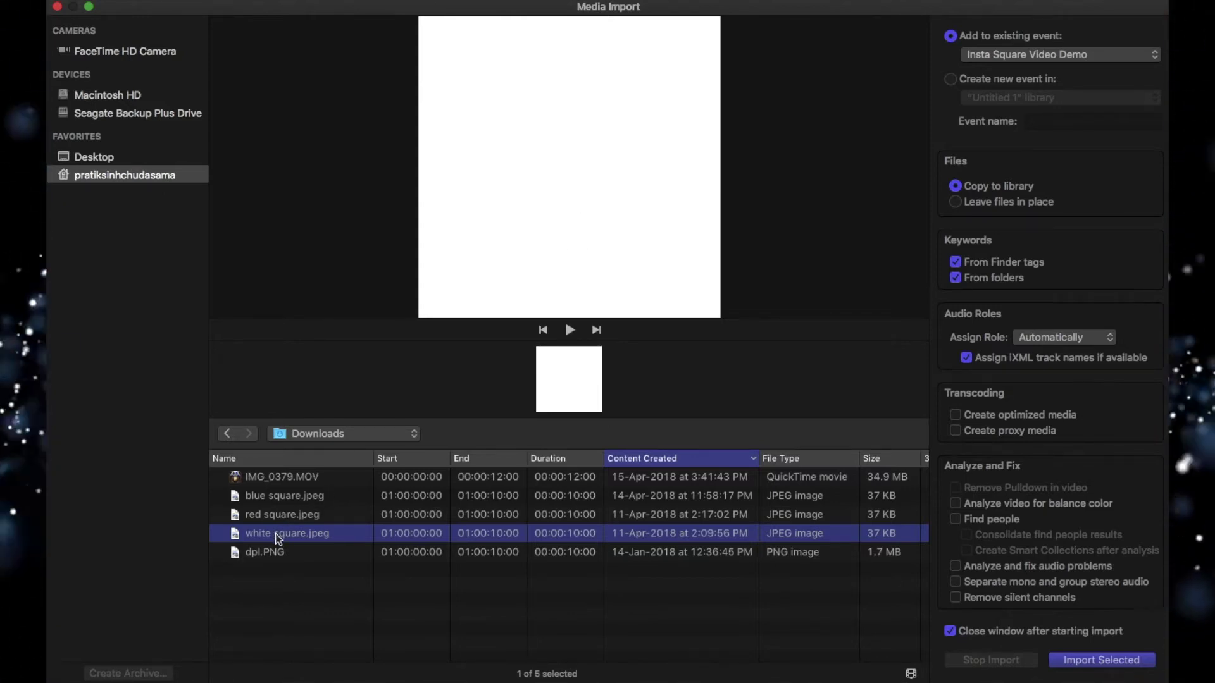
key(Return)
Step: Place the white square clip in the project timeline
click(194, 326)
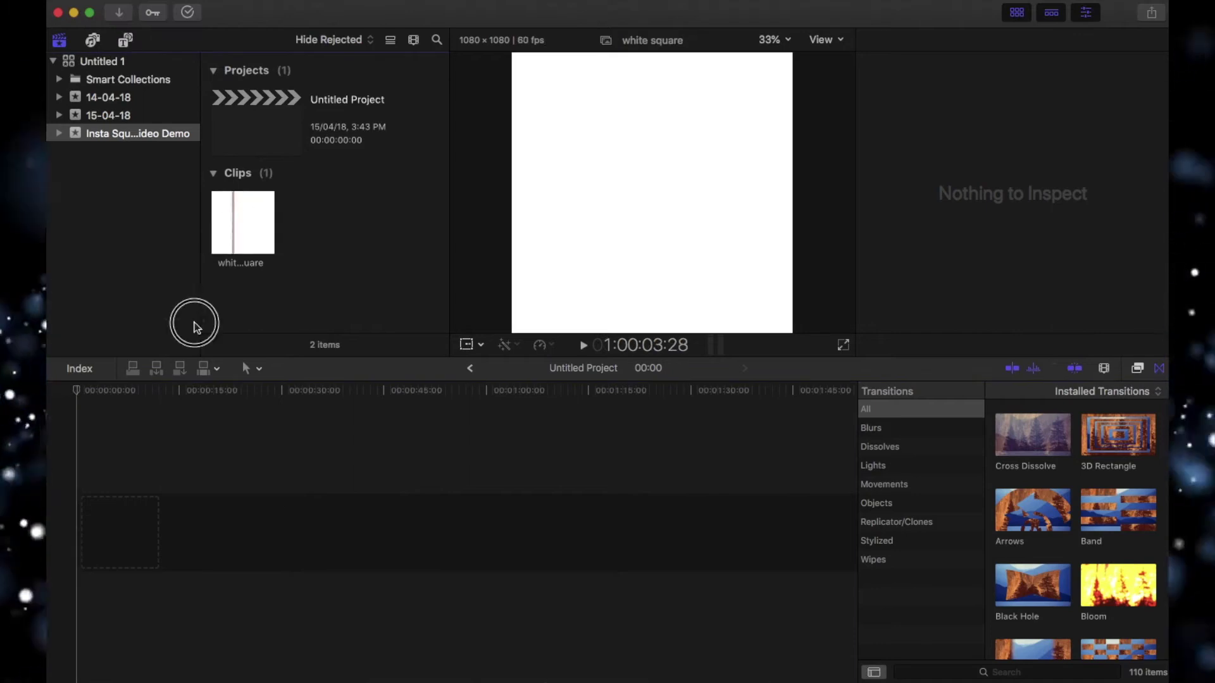
click(244, 249)
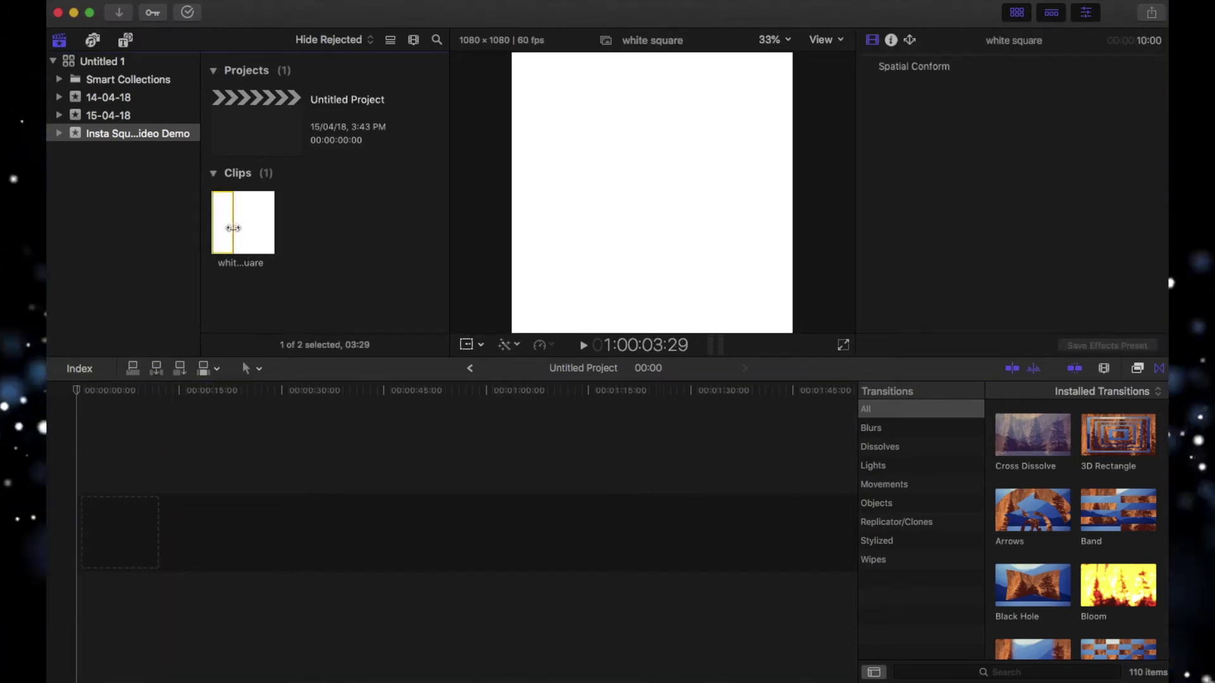
drag(234, 217, 112, 524)
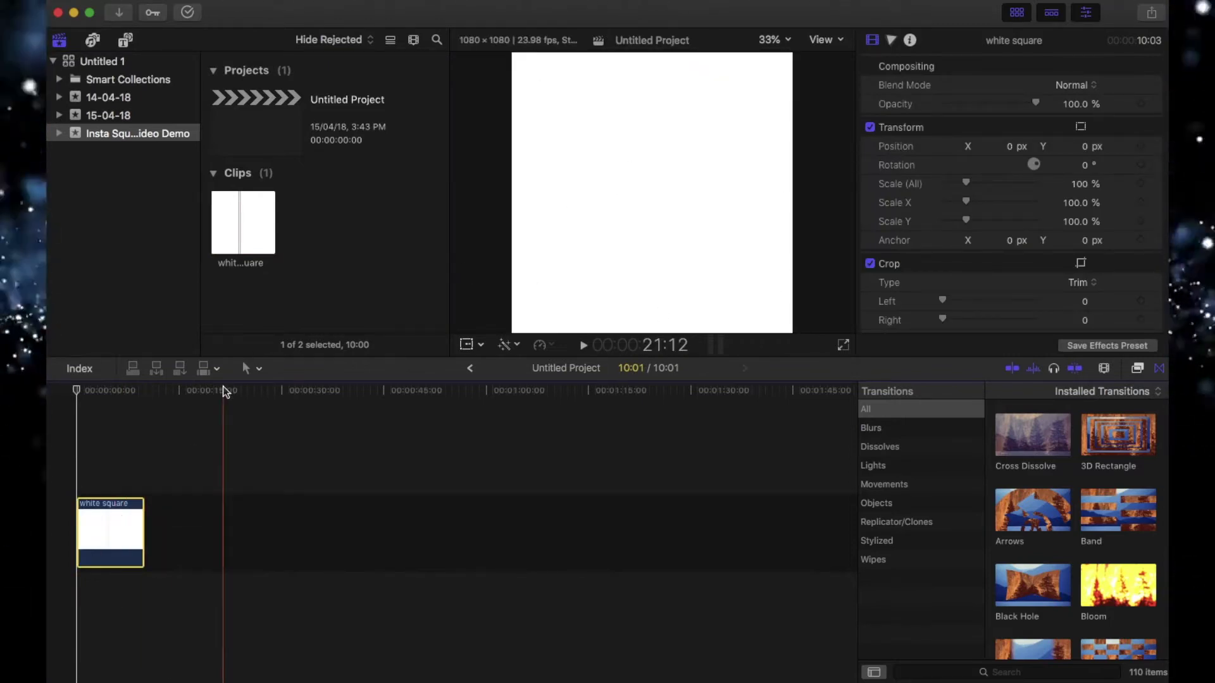
Step: Reopen the Media Import window from the clip browser
click(338, 218)
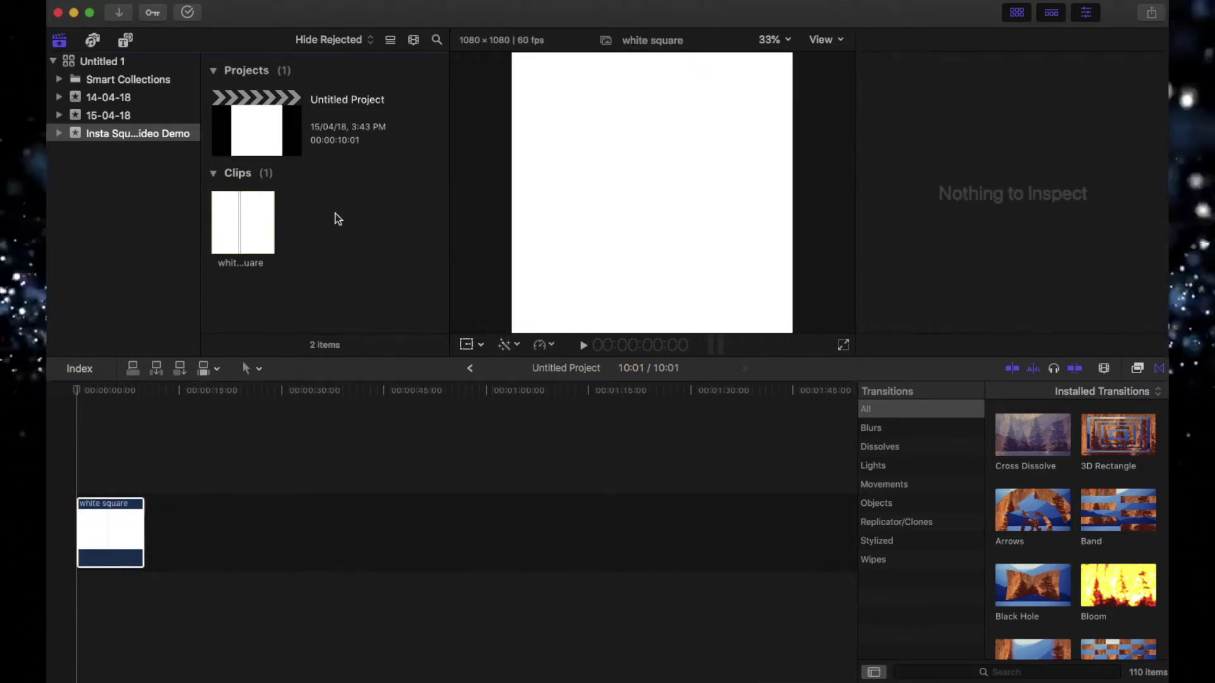
right_click(338, 218)
click(362, 223)
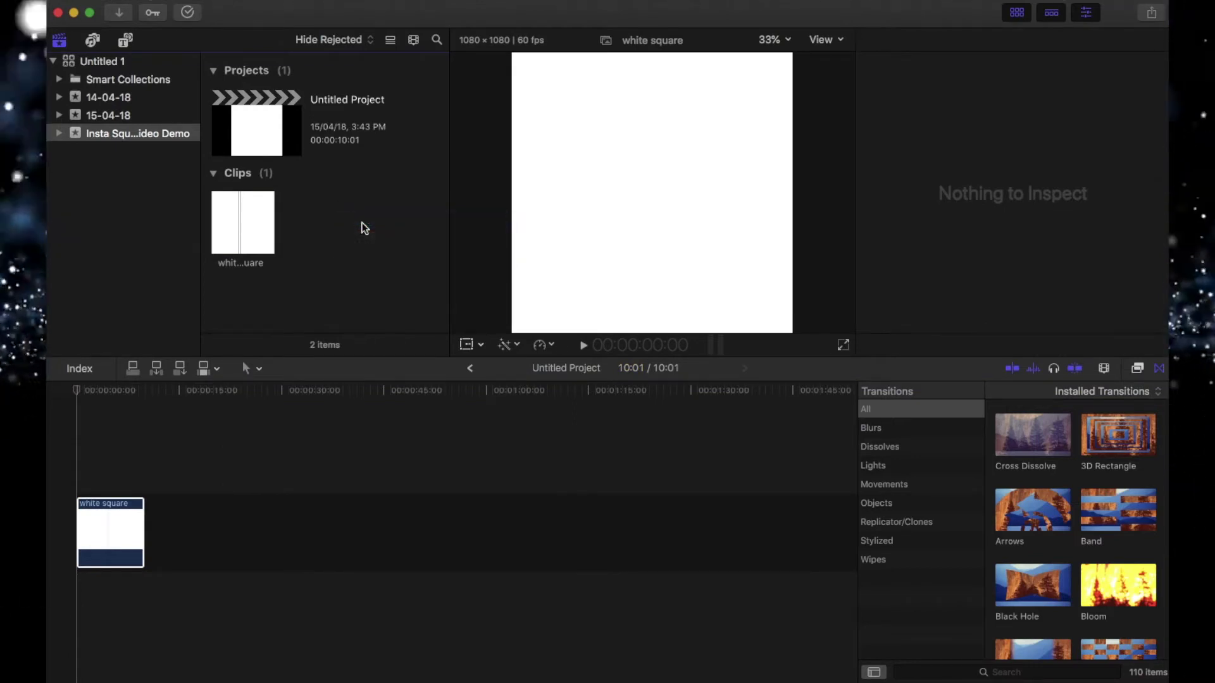
Step: Import the IMG_0379.MOV video into the event
click(283, 476)
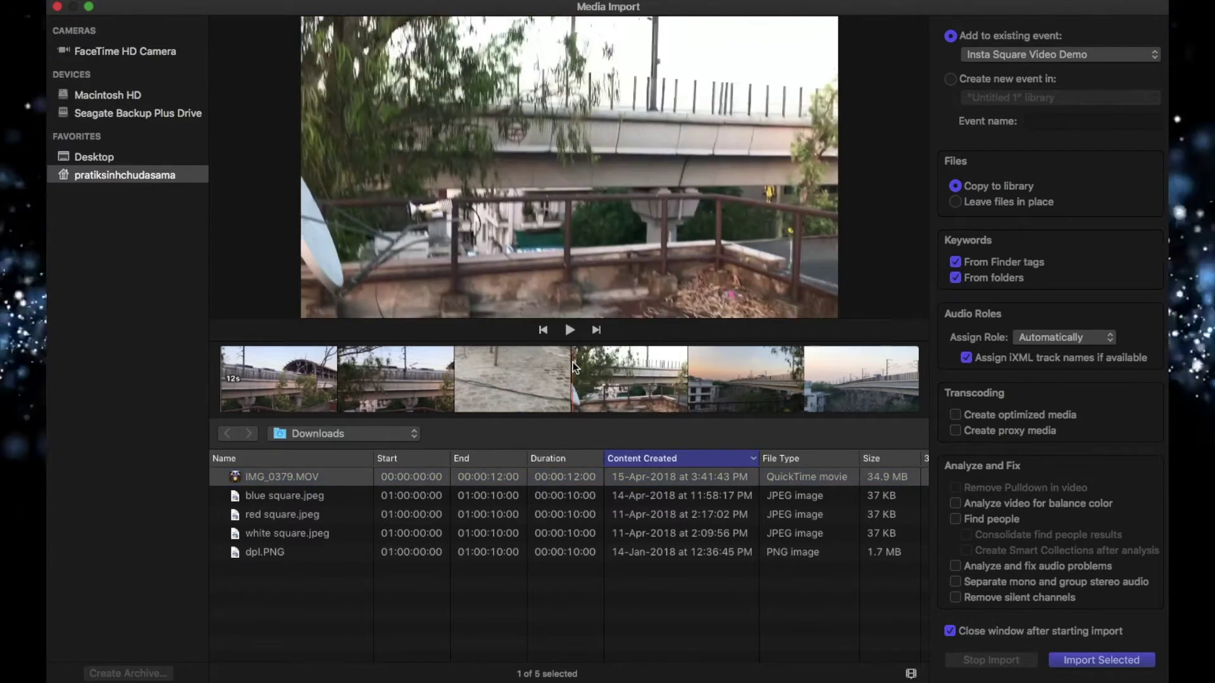
click(570, 361)
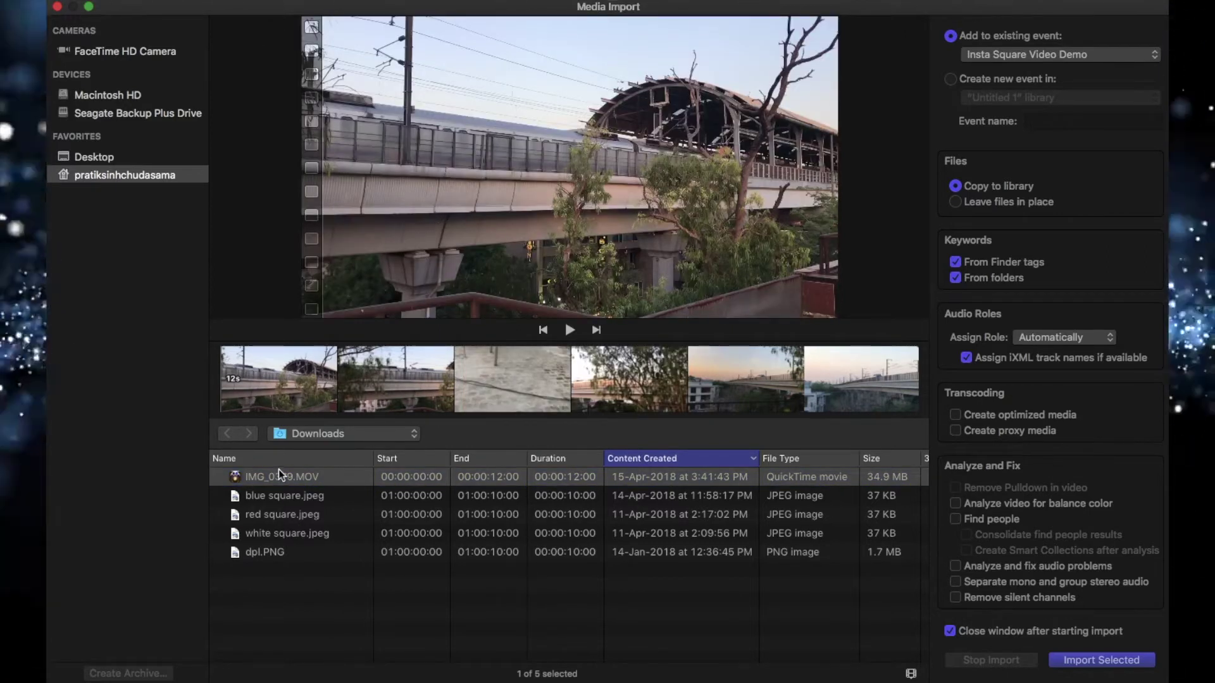
click(257, 477)
key(Return)
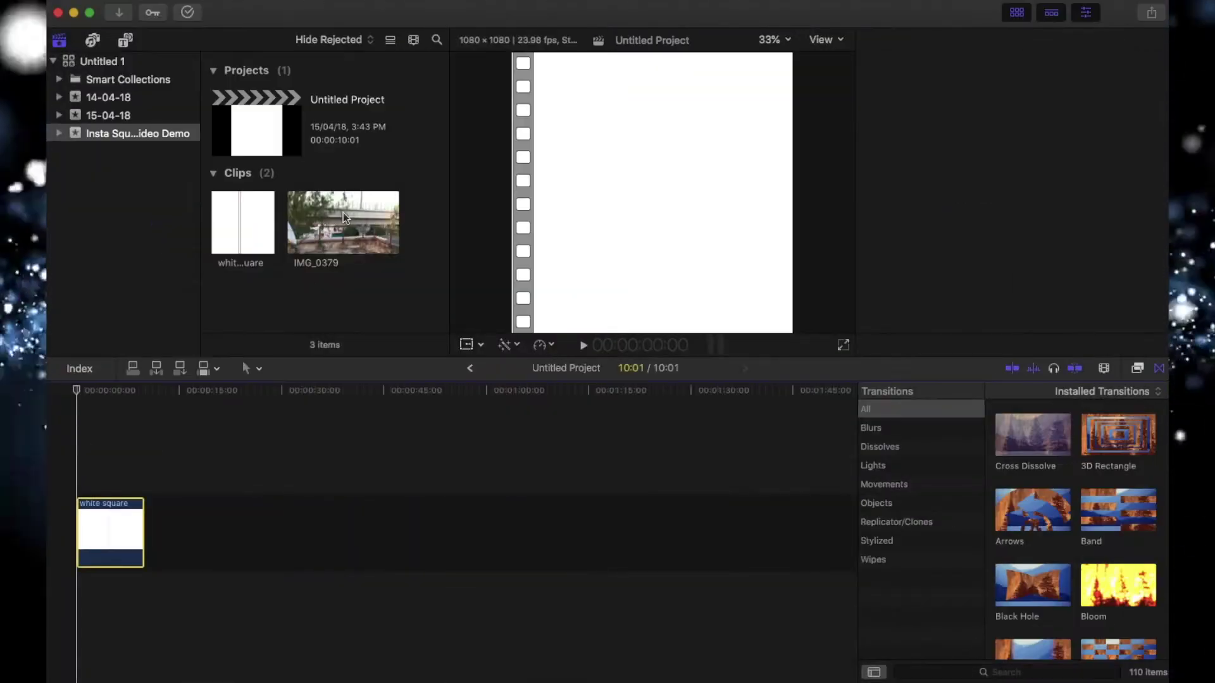
Step: Replace the timeline's white square with IMG_0379, reconnecting the white square beneath as backdrop
click(343, 212)
click(118, 520)
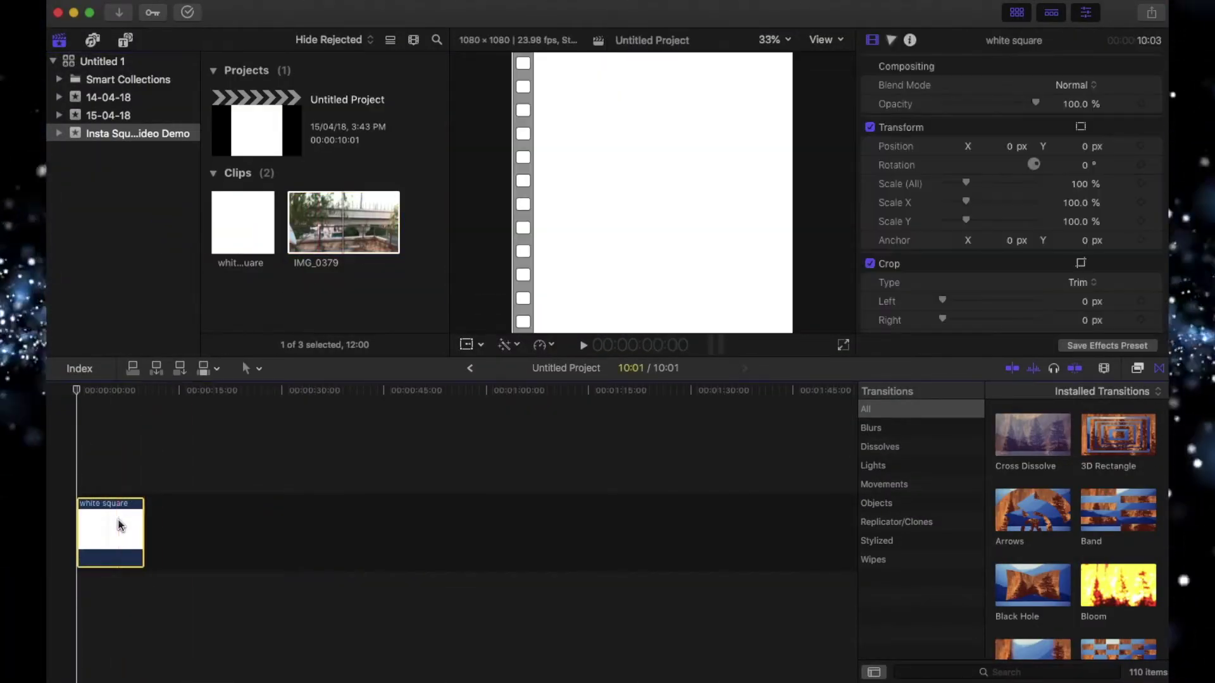
key(Delete)
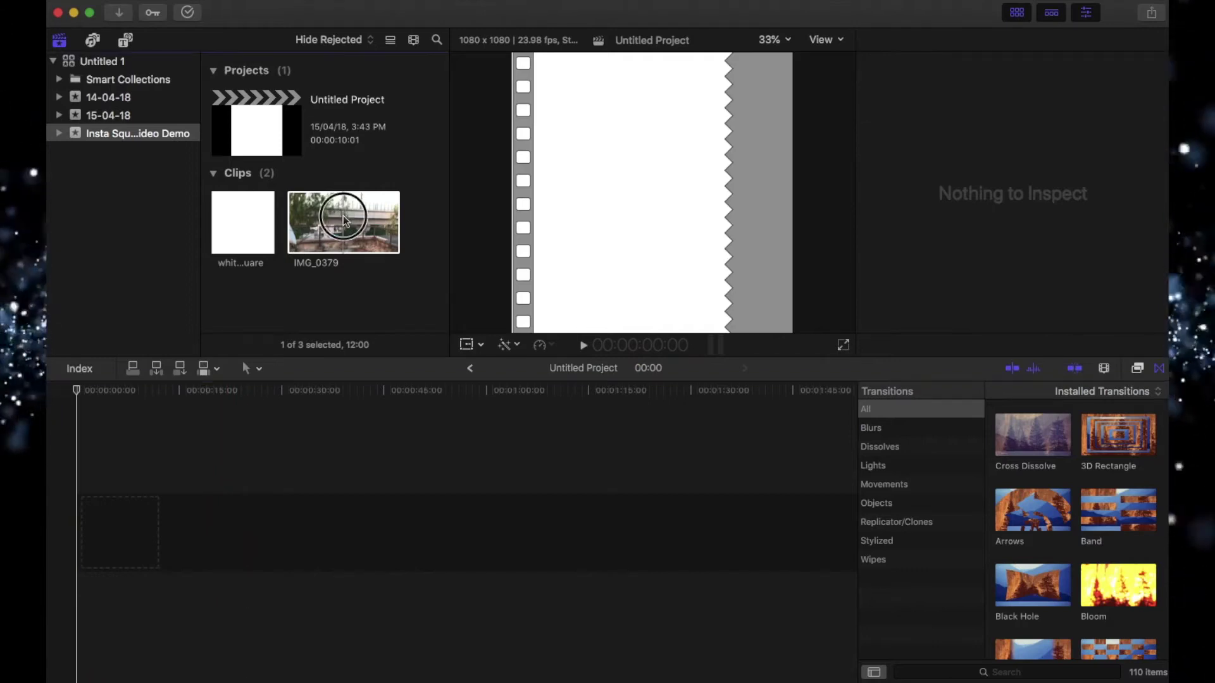
drag(342, 222, 113, 544)
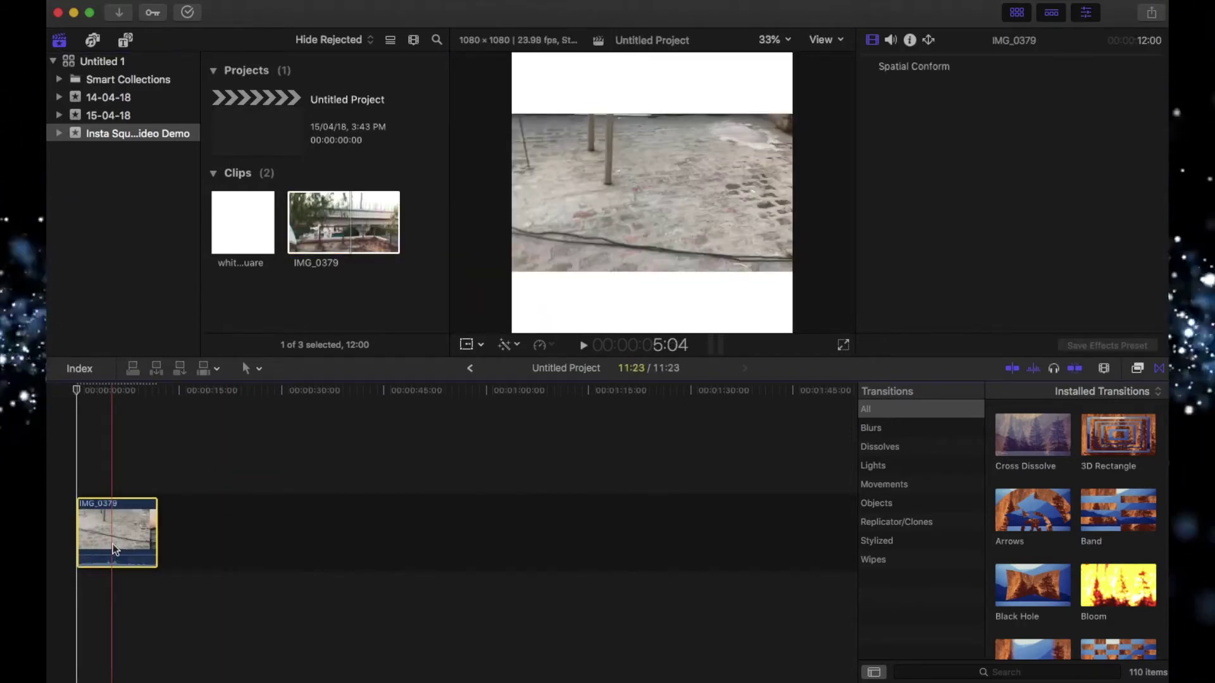
click(81, 455)
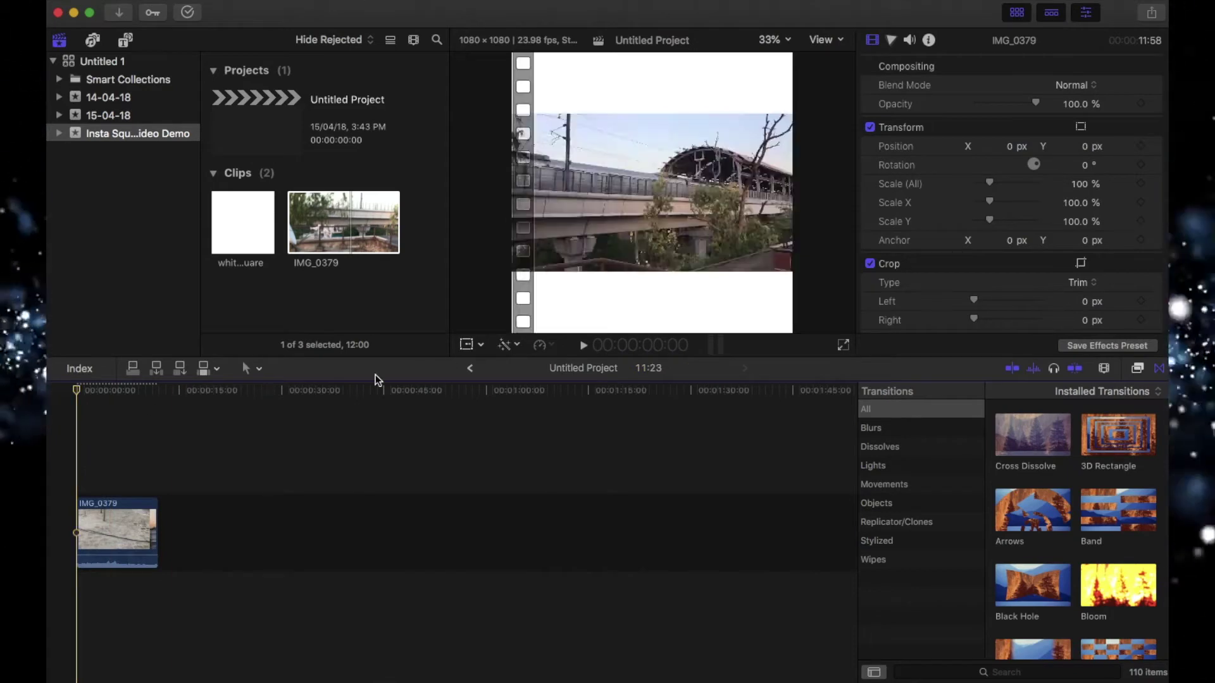
key(XF86AudioMute)
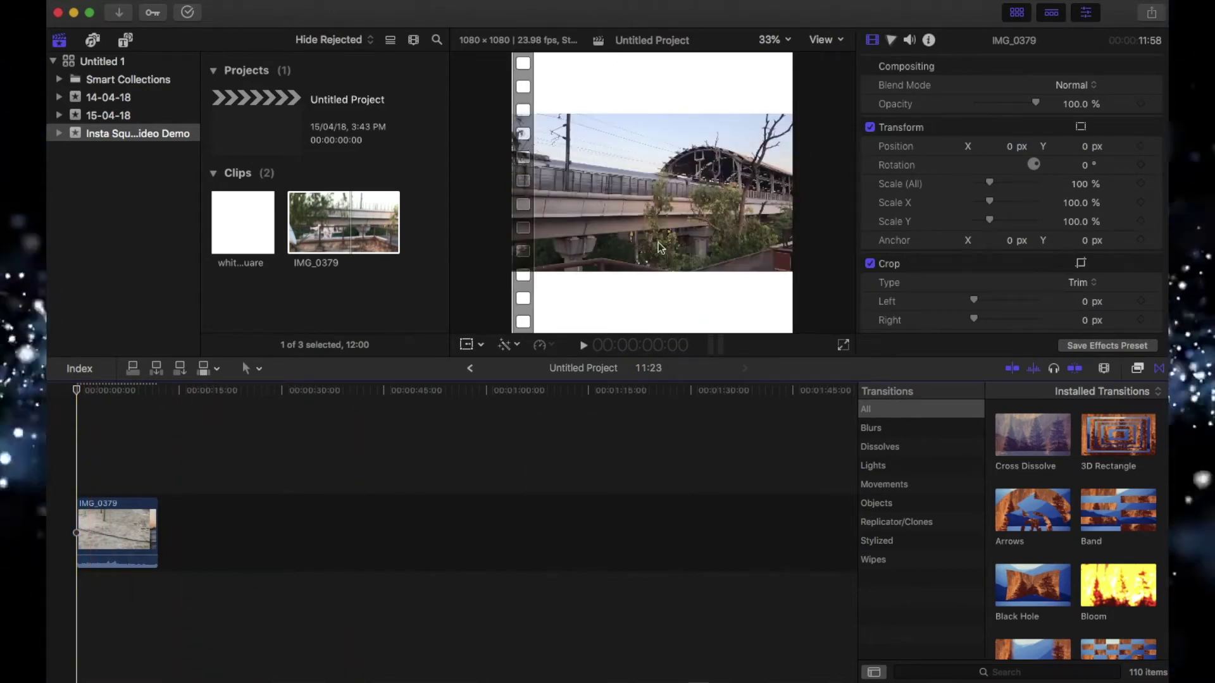
drag(213, 231, 71, 618)
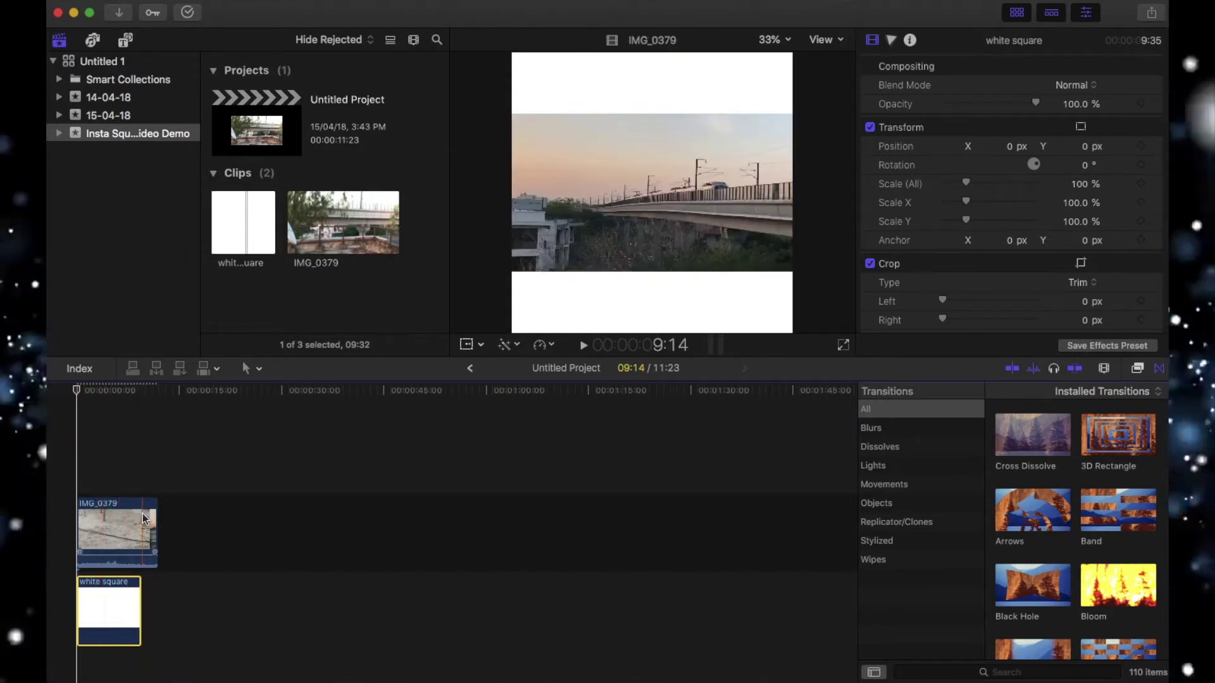
Step: Drag the white square backdrop's end edge out to 11:23, matching IMG_0379's length
click(142, 513)
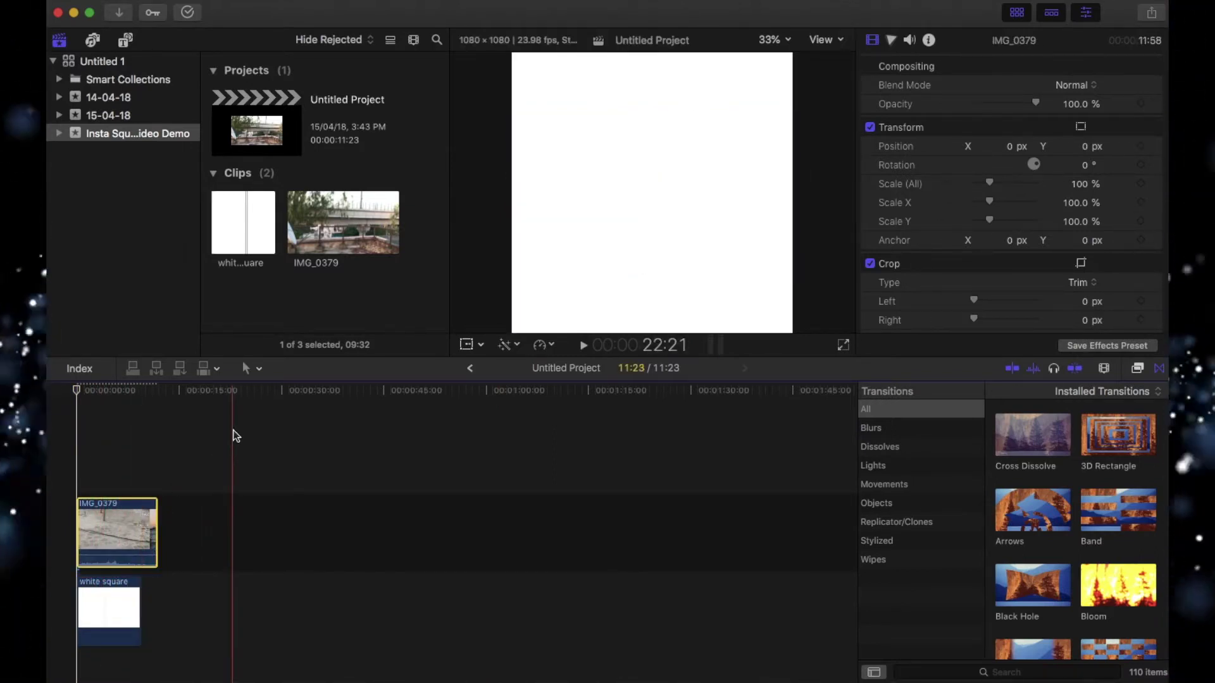
key(super+equal)
key(super+equal)
key(super+equal)
key(super+minus)
key(super+minus)
key(super+minus)
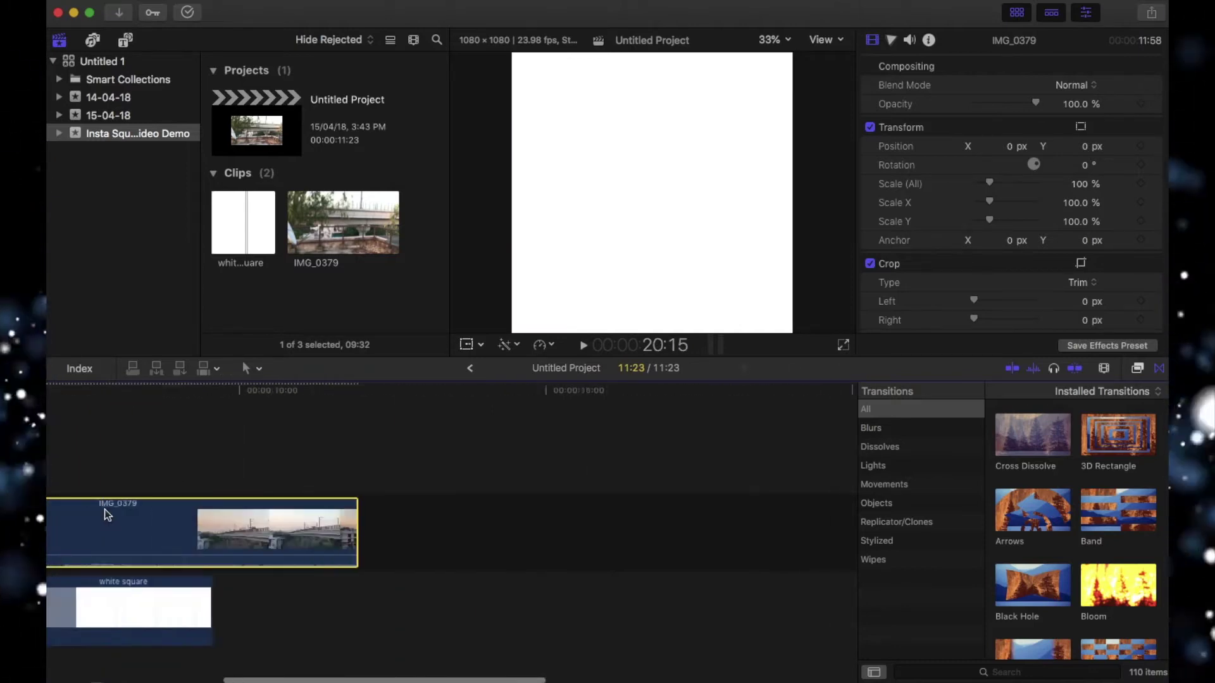
click(665, 448)
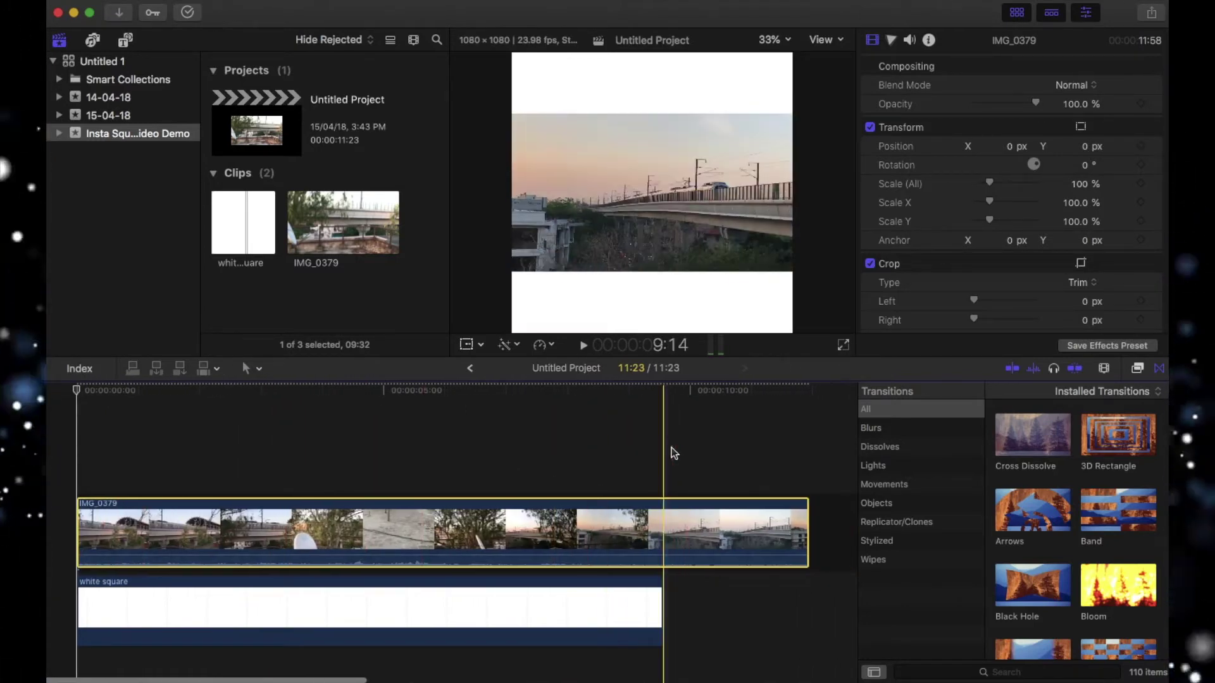
drag(660, 598, 808, 602)
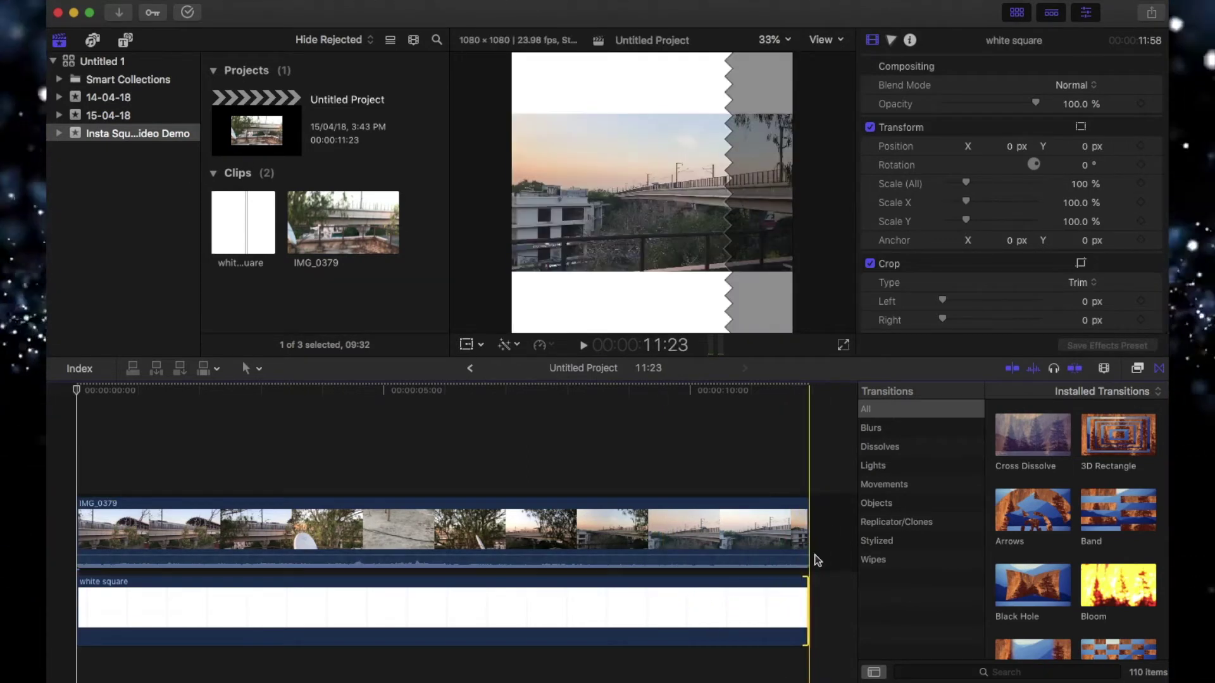
click(165, 528)
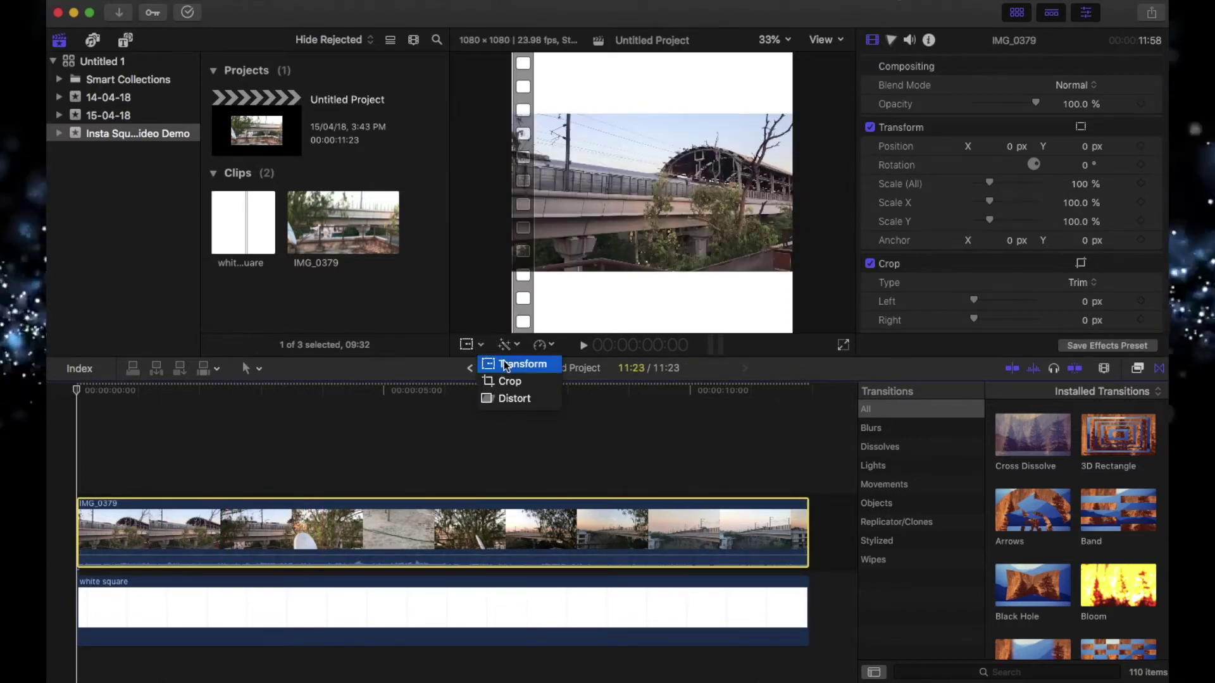
Step: Scale IMG_0379 down to 91% with the Transform controls, leaving white borders
click(504, 364)
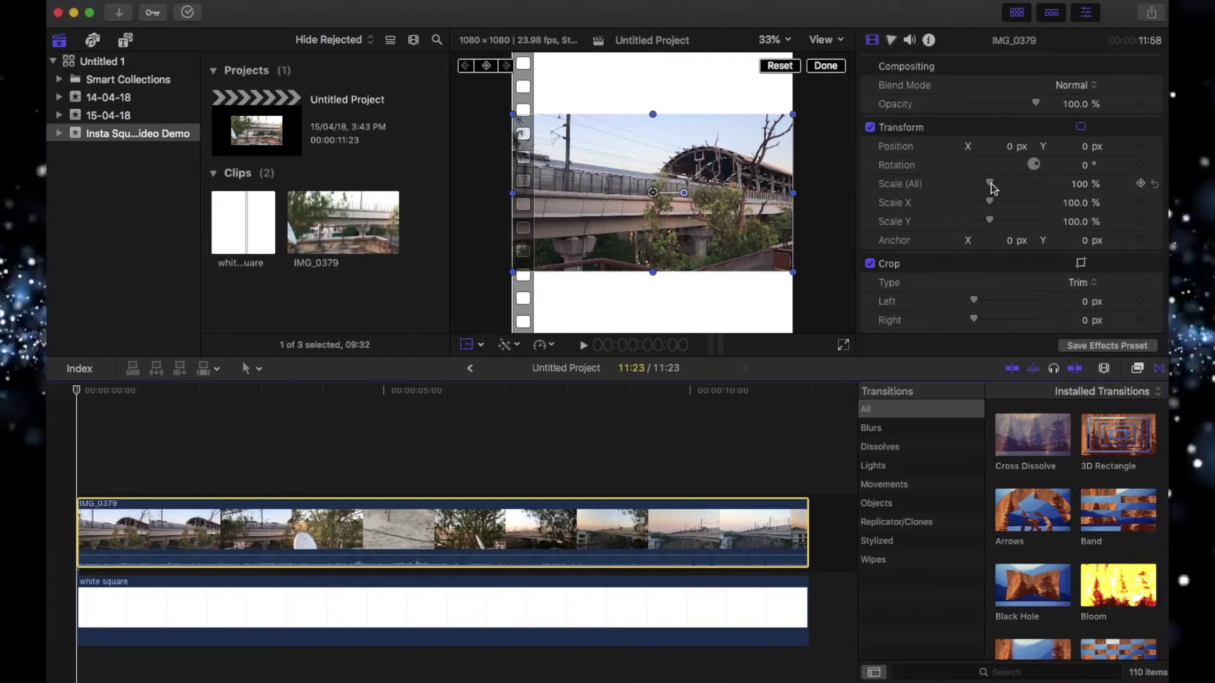
drag(991, 184, 990, 187)
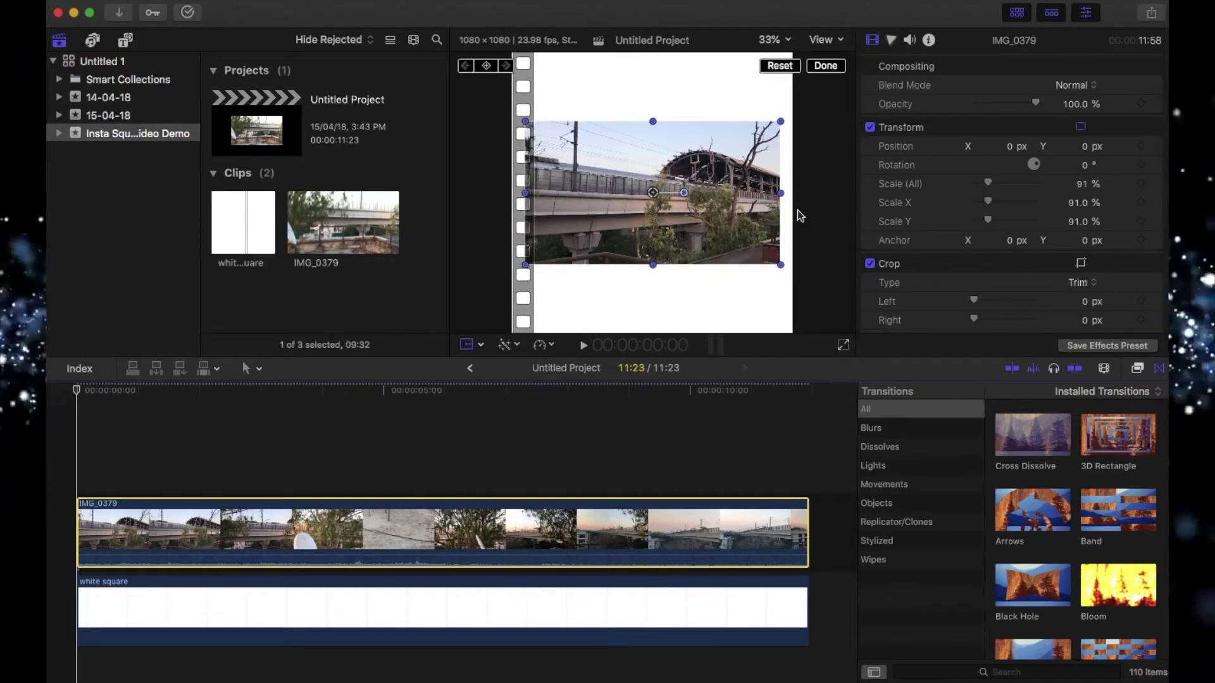
click(826, 67)
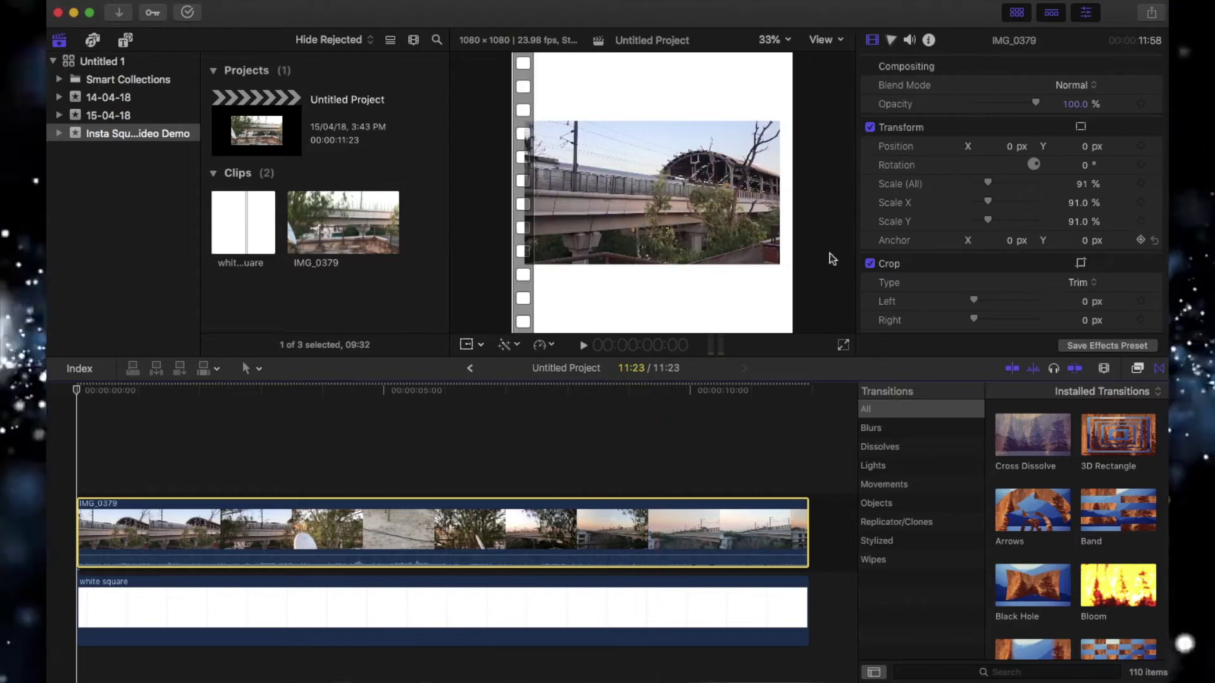
scroll(947, 271, down, 4)
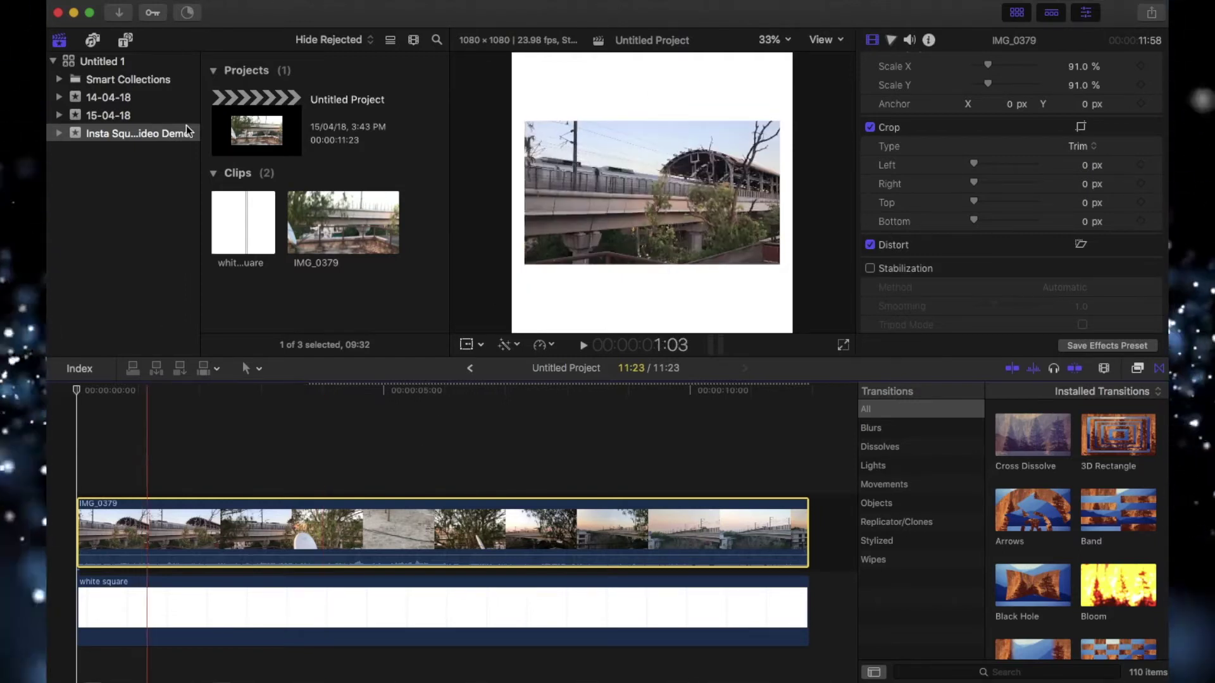
Step: Drag a Basic Title from Titles and Generators above IMG_0379 and open its text
click(124, 41)
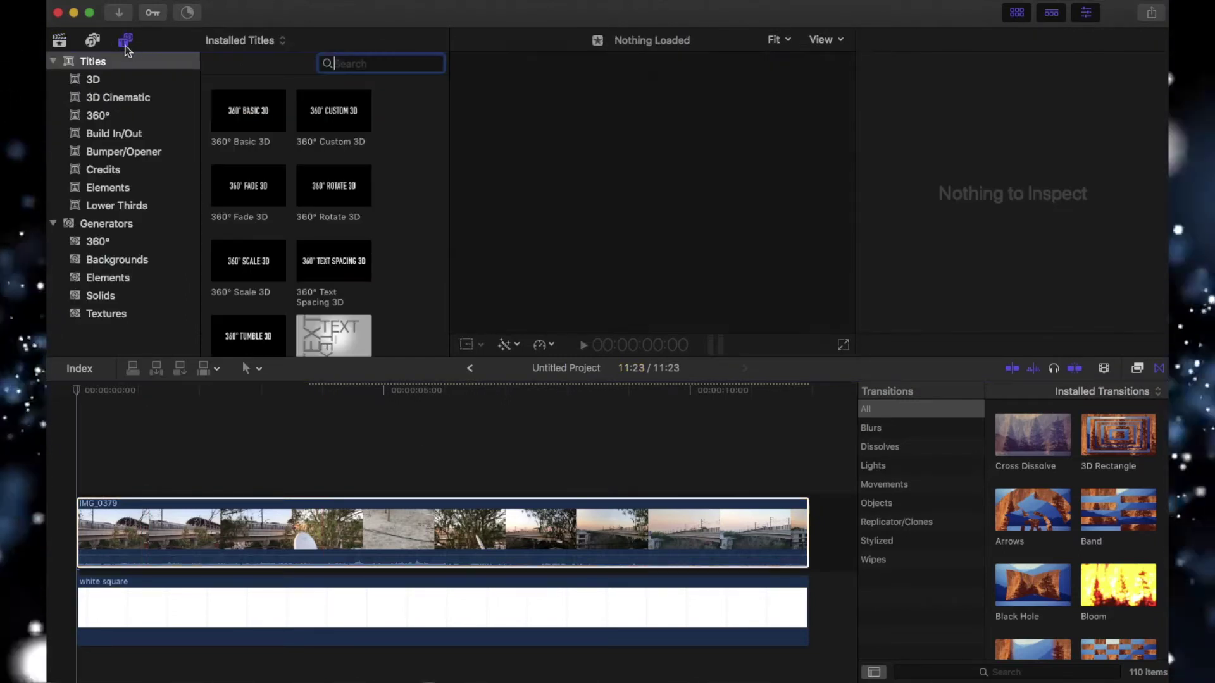
scroll(315, 229, down, 10)
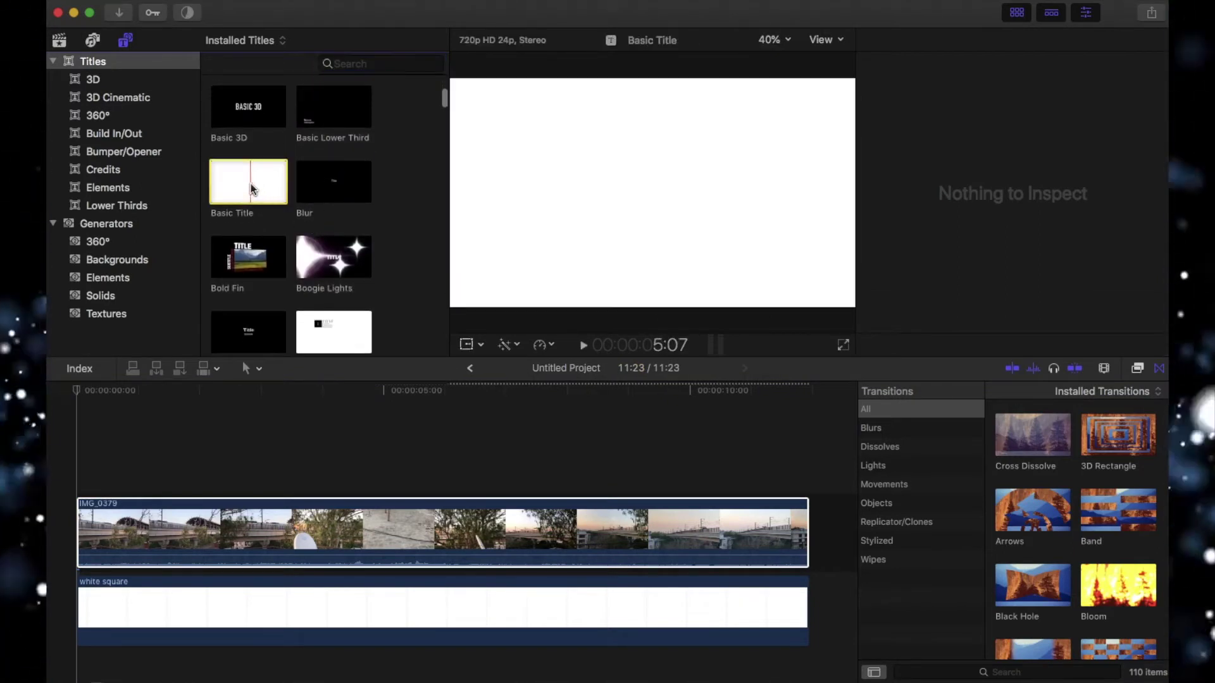
drag(246, 198, 89, 474)
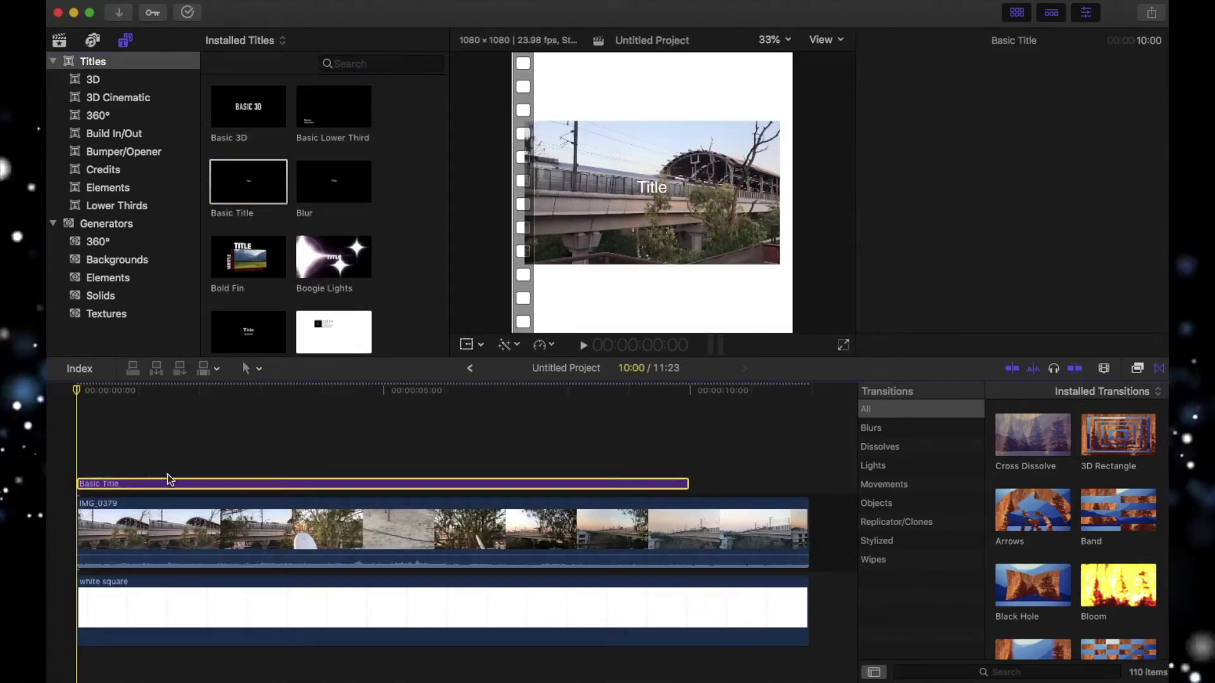
double_click(323, 484)
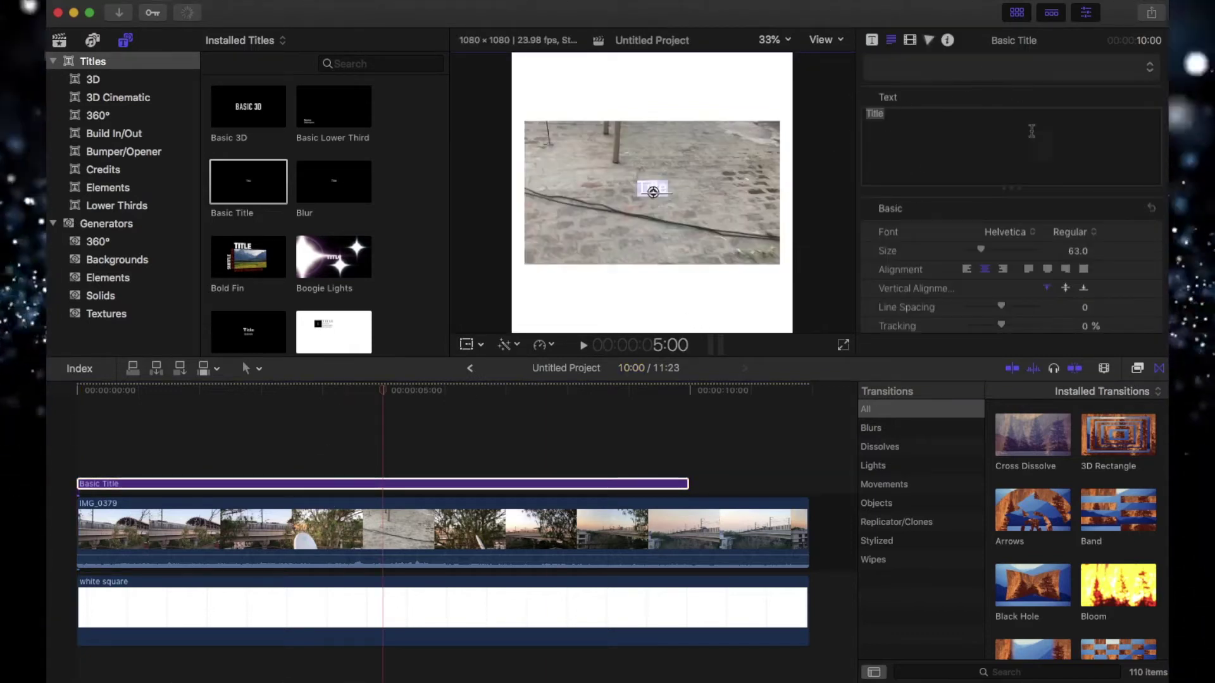
Step: Replace the placeholder 'Title' text with 'This is Headline' in the Text inspector
click(1085, 13)
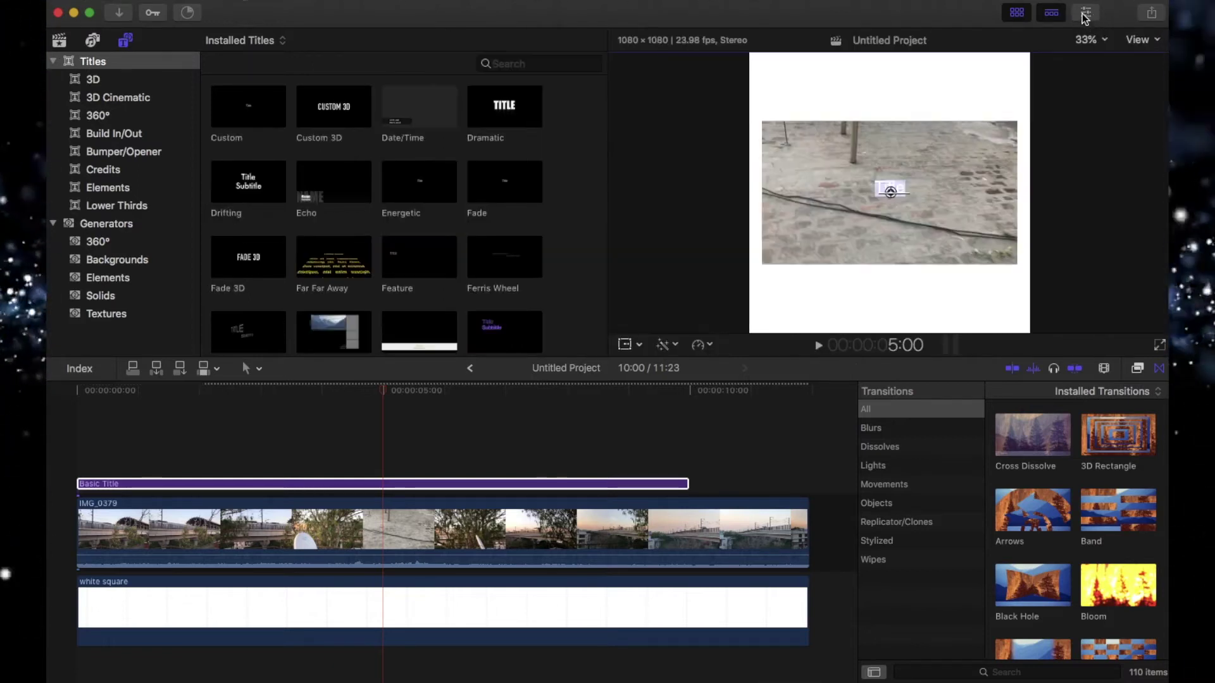
click(1087, 19)
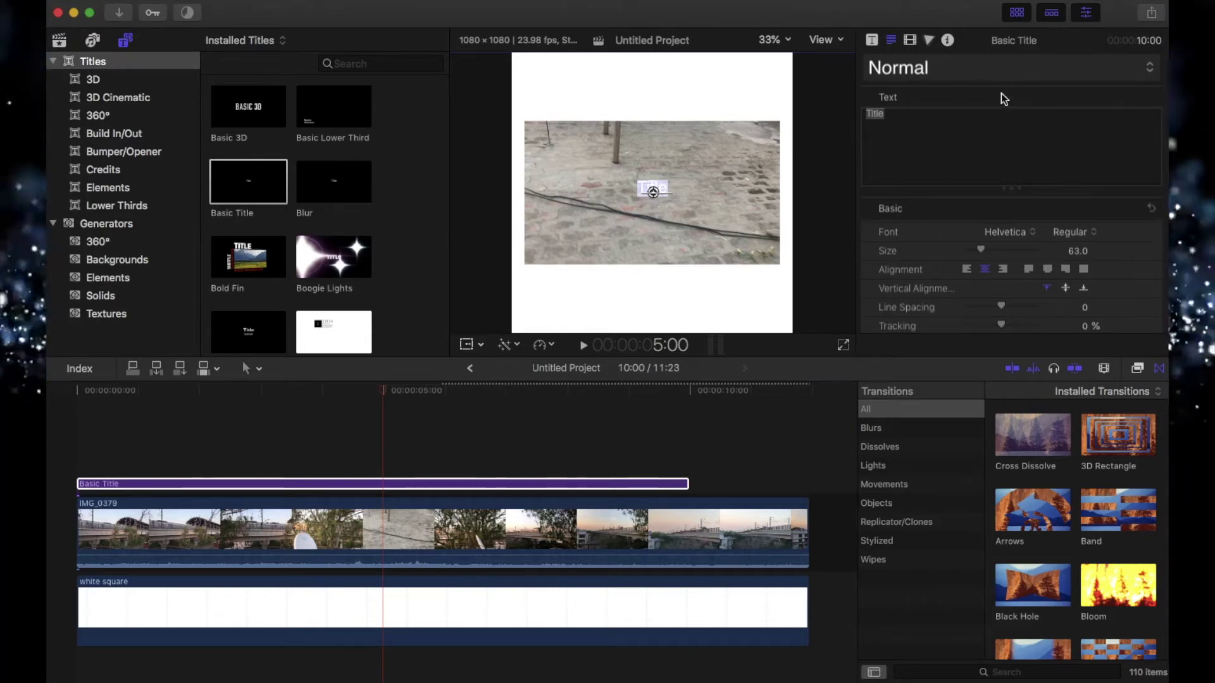
click(922, 131)
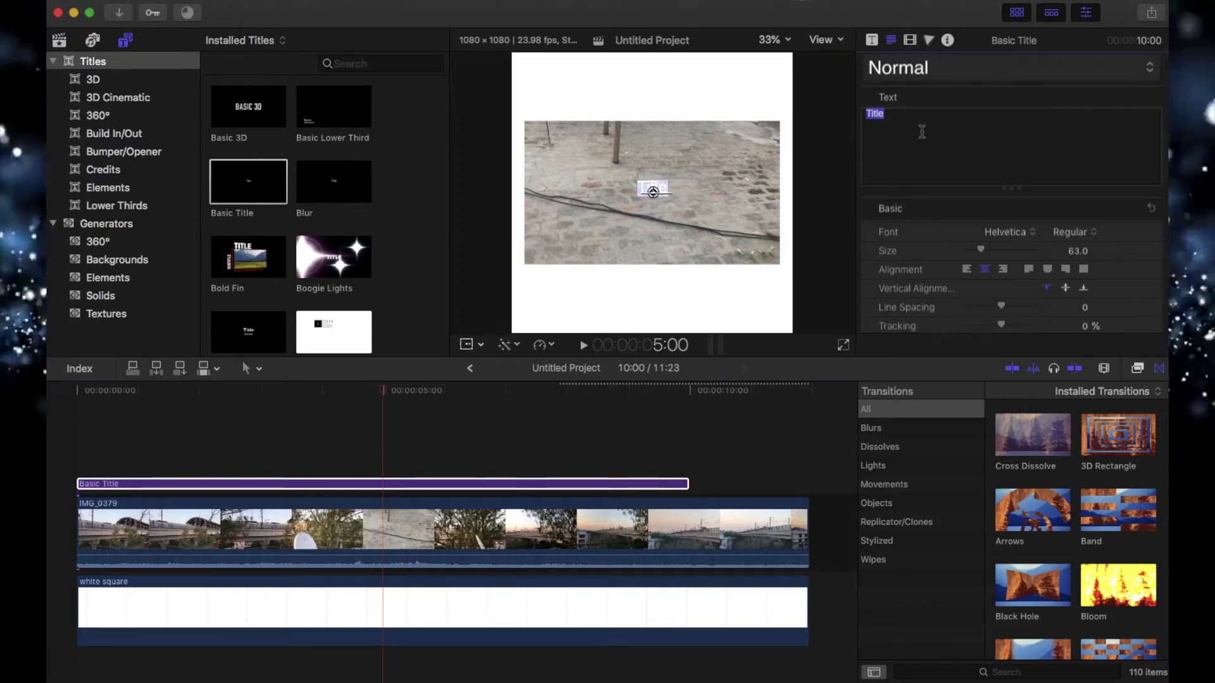
text(This is )
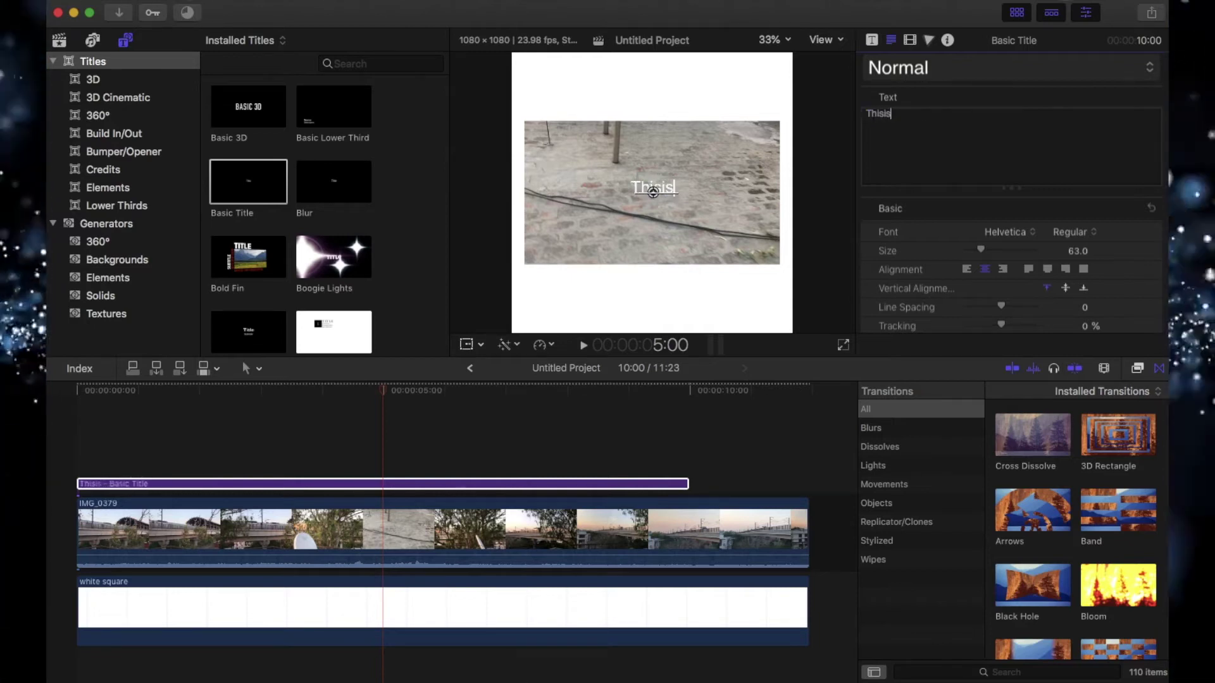
text(Headline)
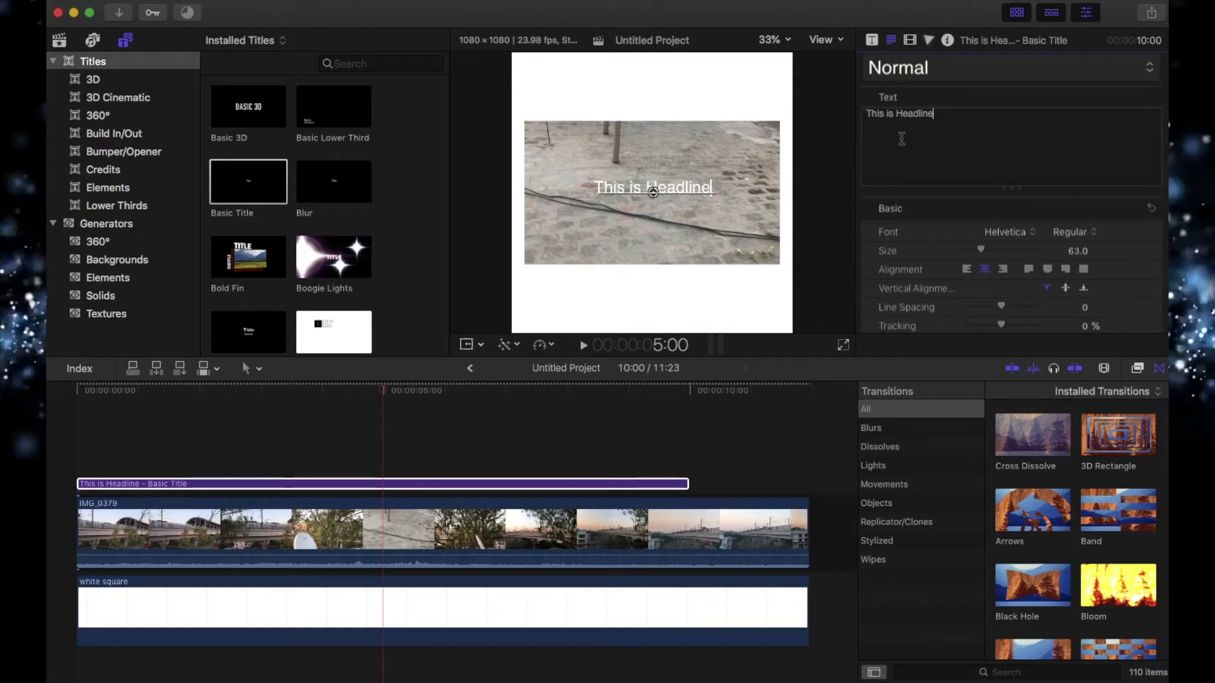
scroll(1014, 285, down, 1)
Step: Set the headline's face colour to black
scroll(1013, 282, down, 10)
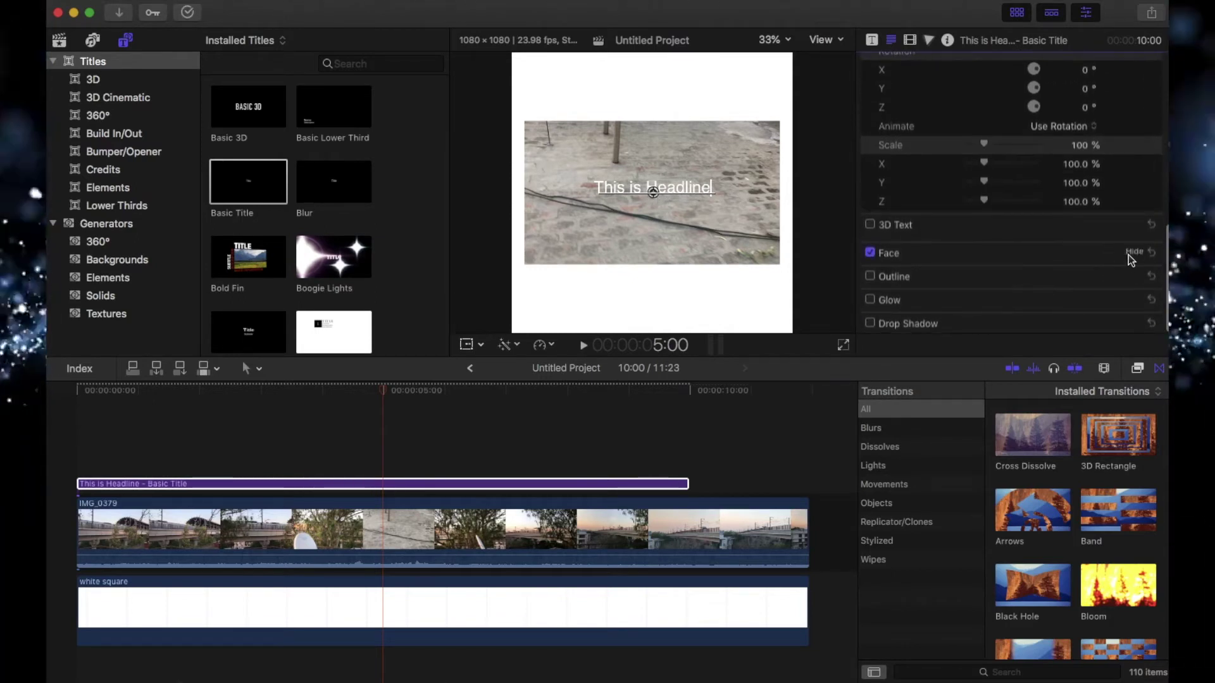
click(1133, 251)
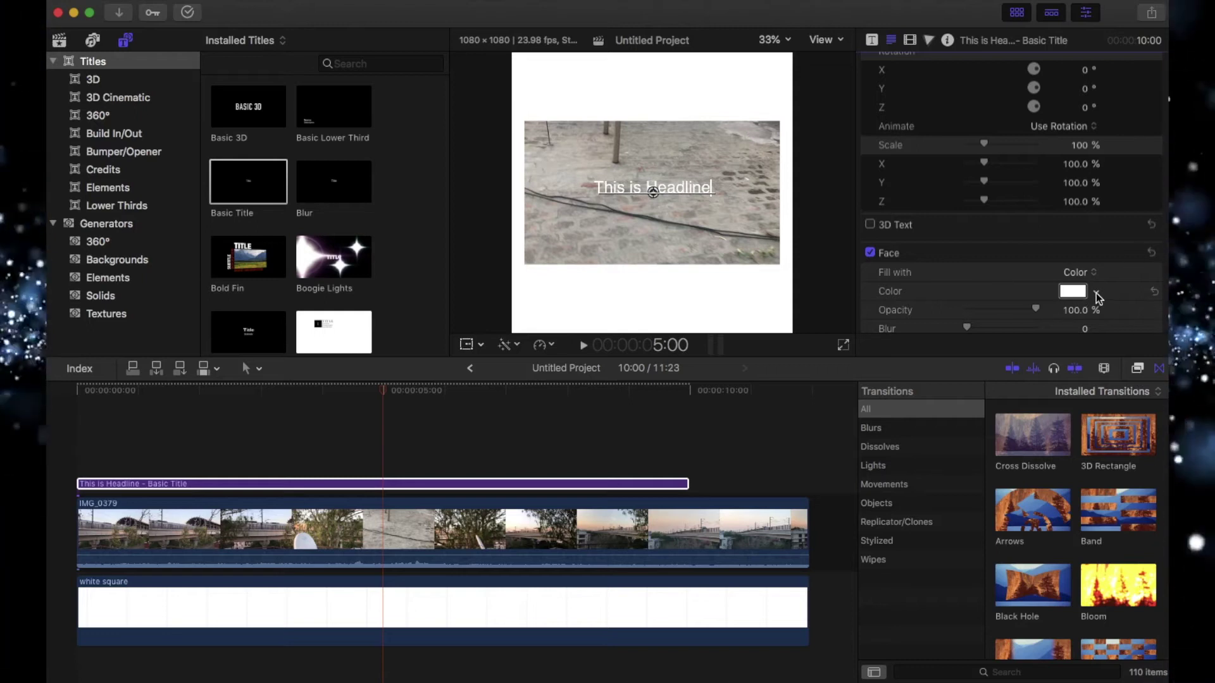
click(1096, 292)
click(1125, 307)
click(1047, 285)
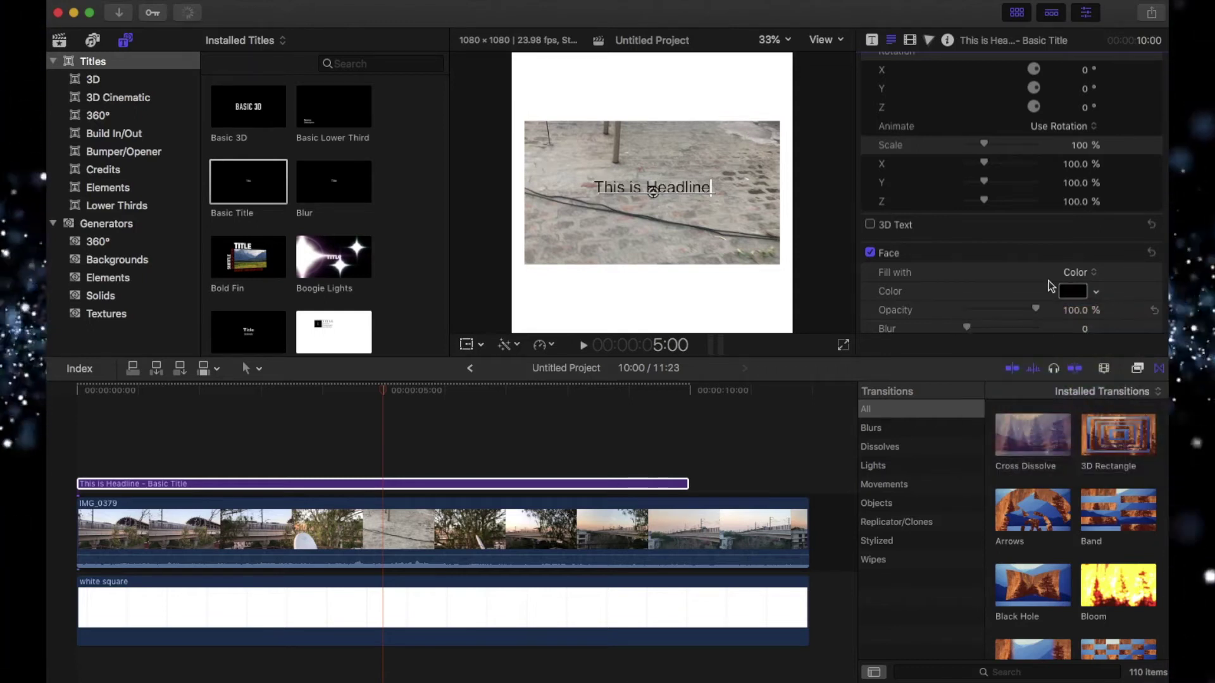
Step: Move the headline up into the top white margin and set its size to 101
drag(654, 192, 648, 89)
scroll(998, 198, up, 10)
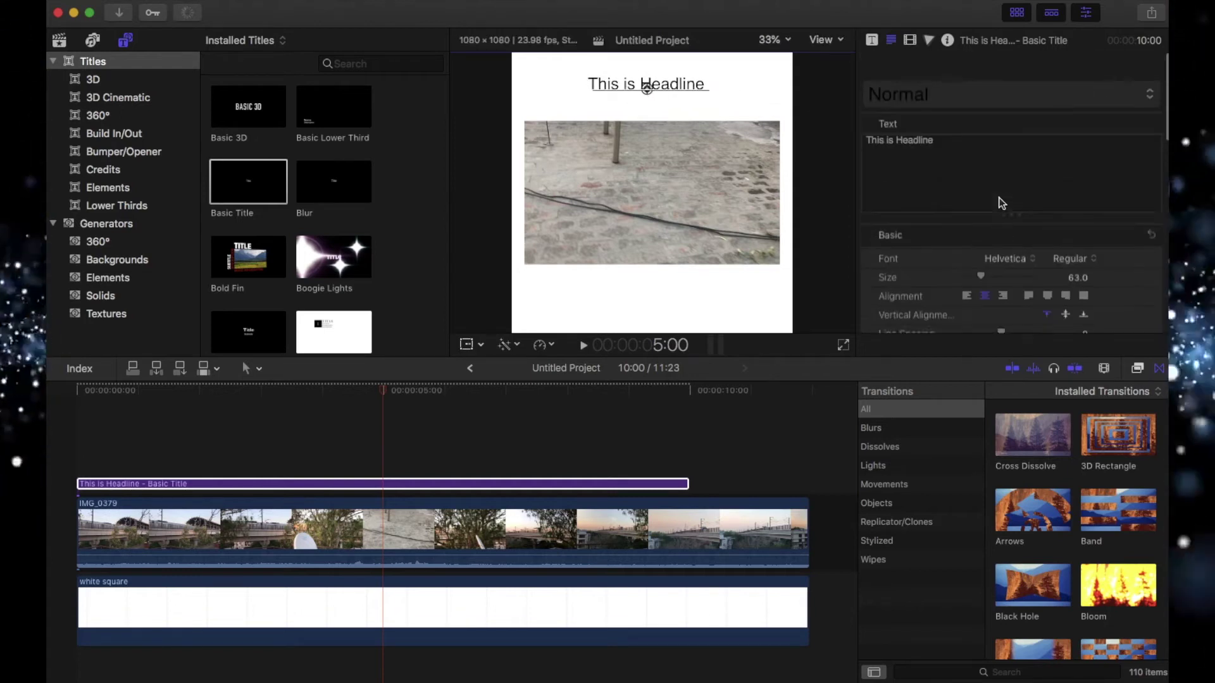
drag(980, 252, 991, 252)
drag(643, 81, 646, 97)
click(1012, 233)
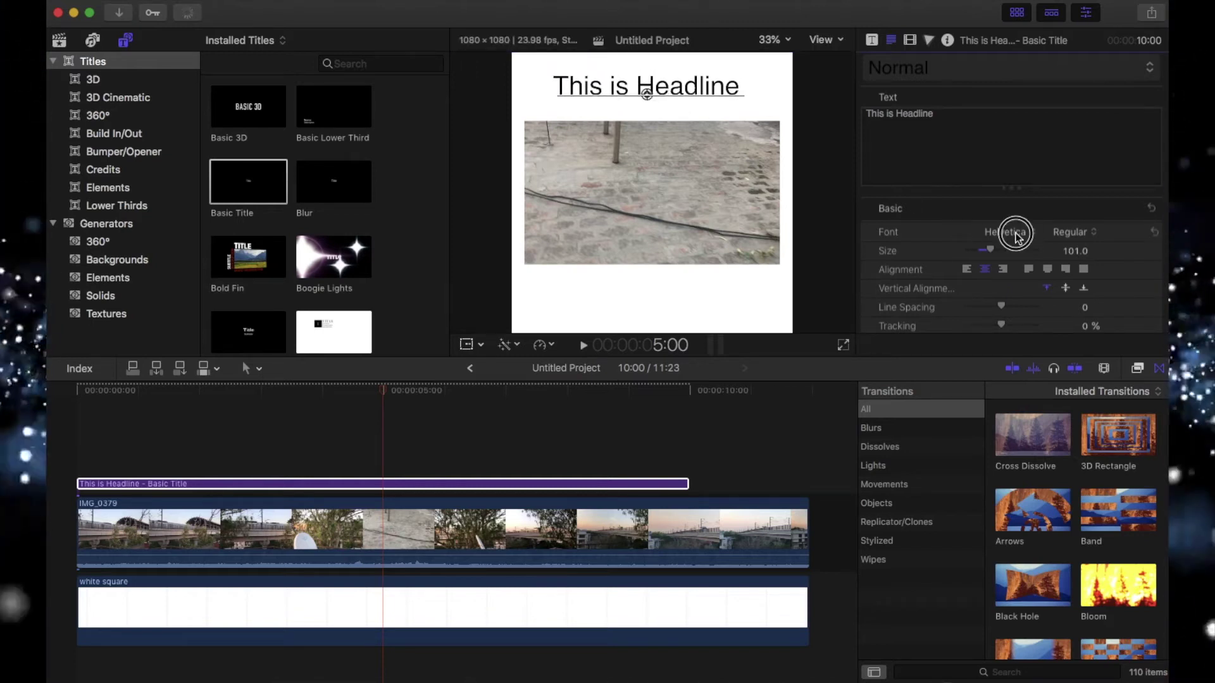
Step: Apply the 2D Styles HEAVY preset, giving the headline Avenir Next Heavy at size 120
scroll(1036, 492, down, 20)
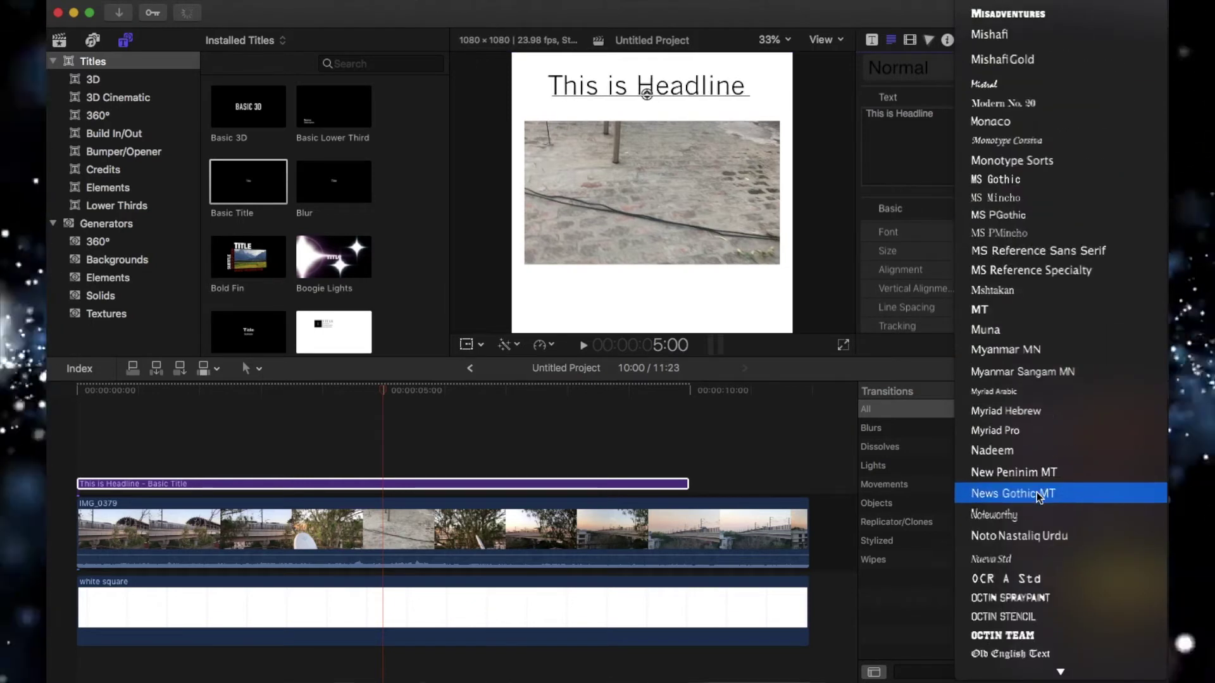
scroll(1037, 492, up, 20)
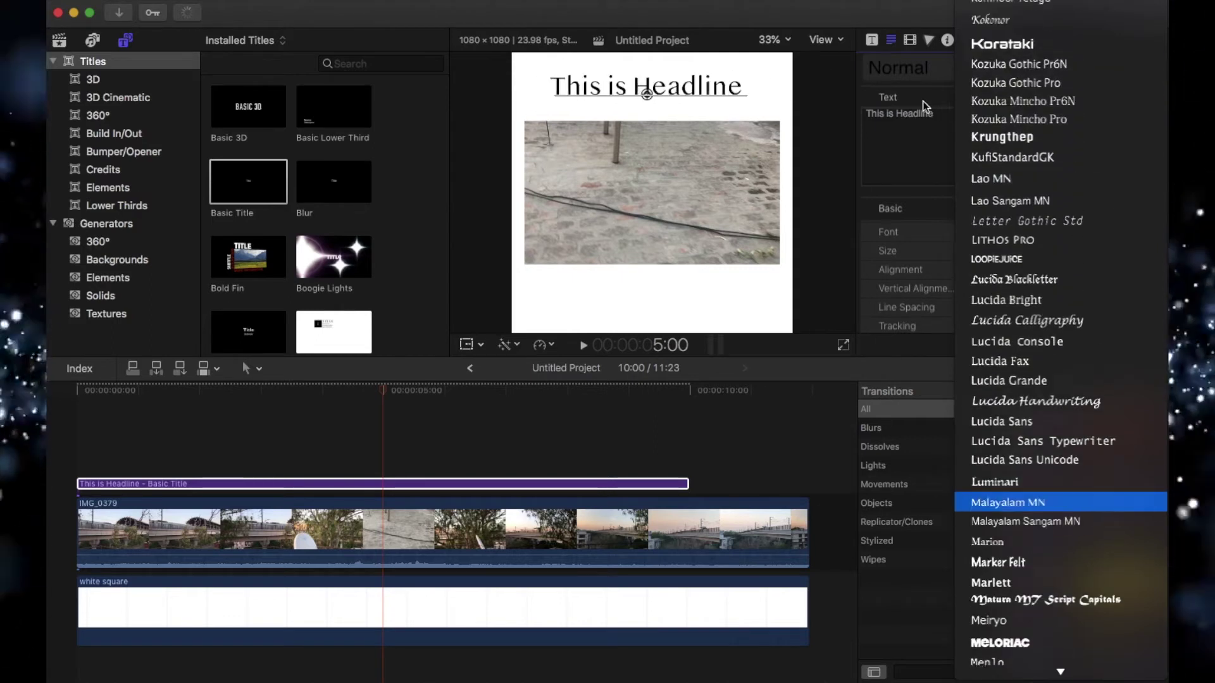
click(970, 70)
click(935, 70)
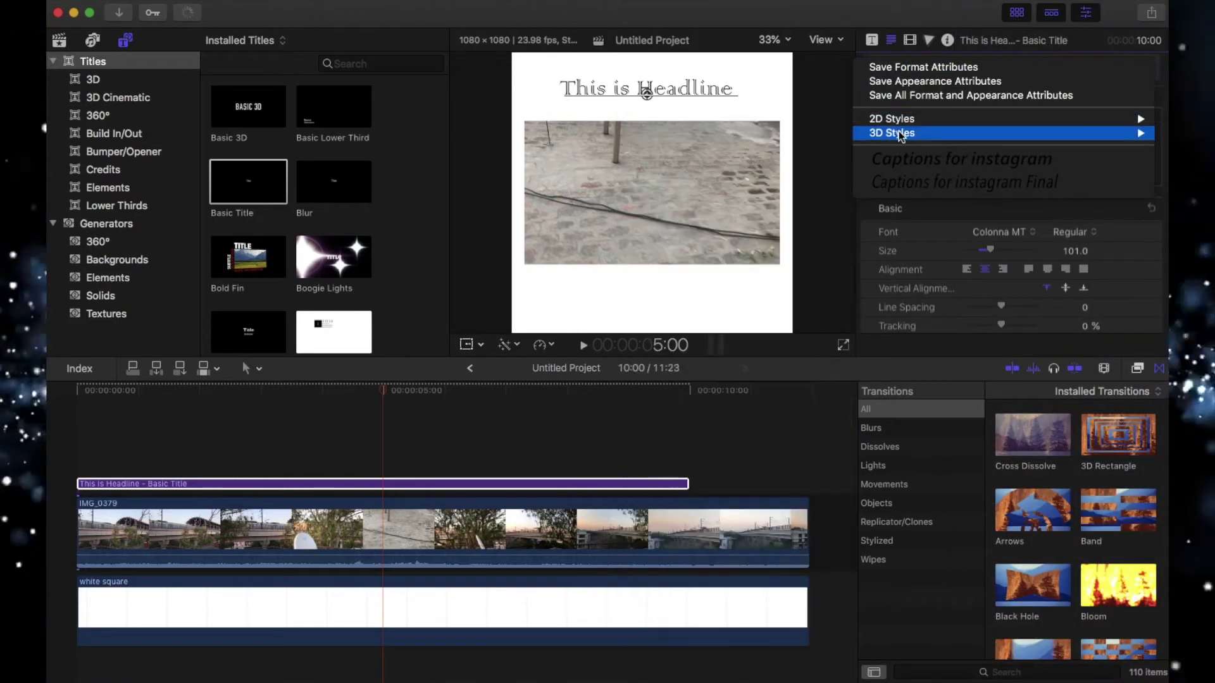
mouse_move(898, 122)
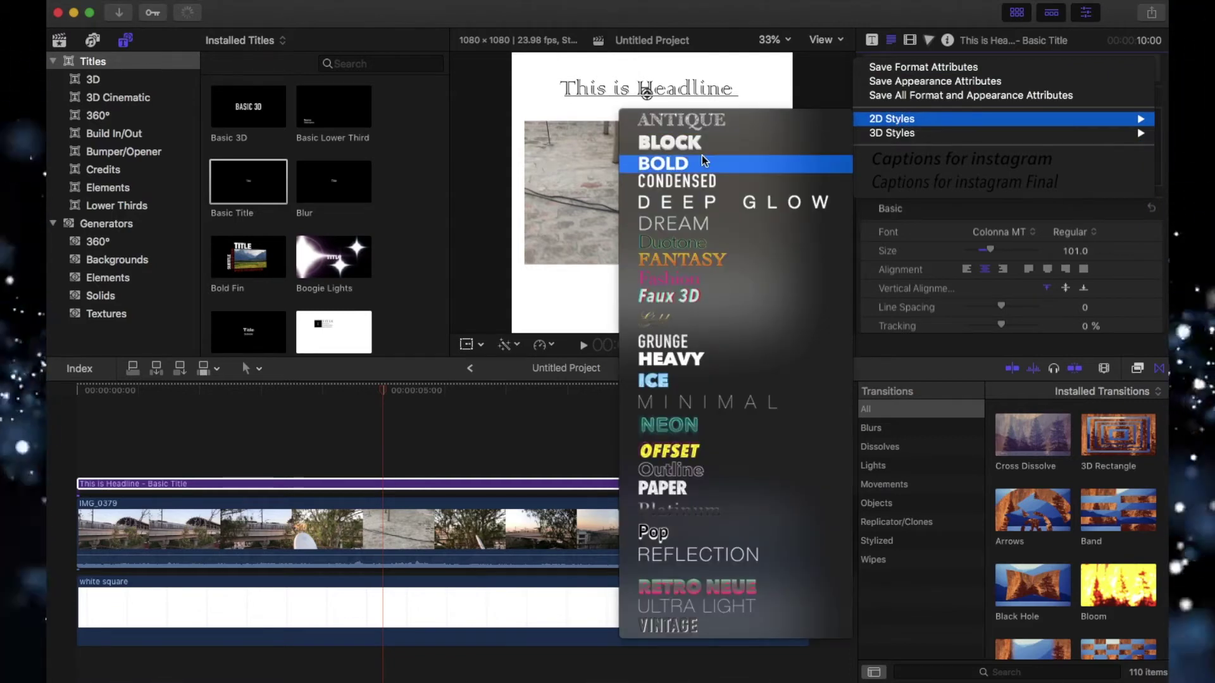
click(674, 358)
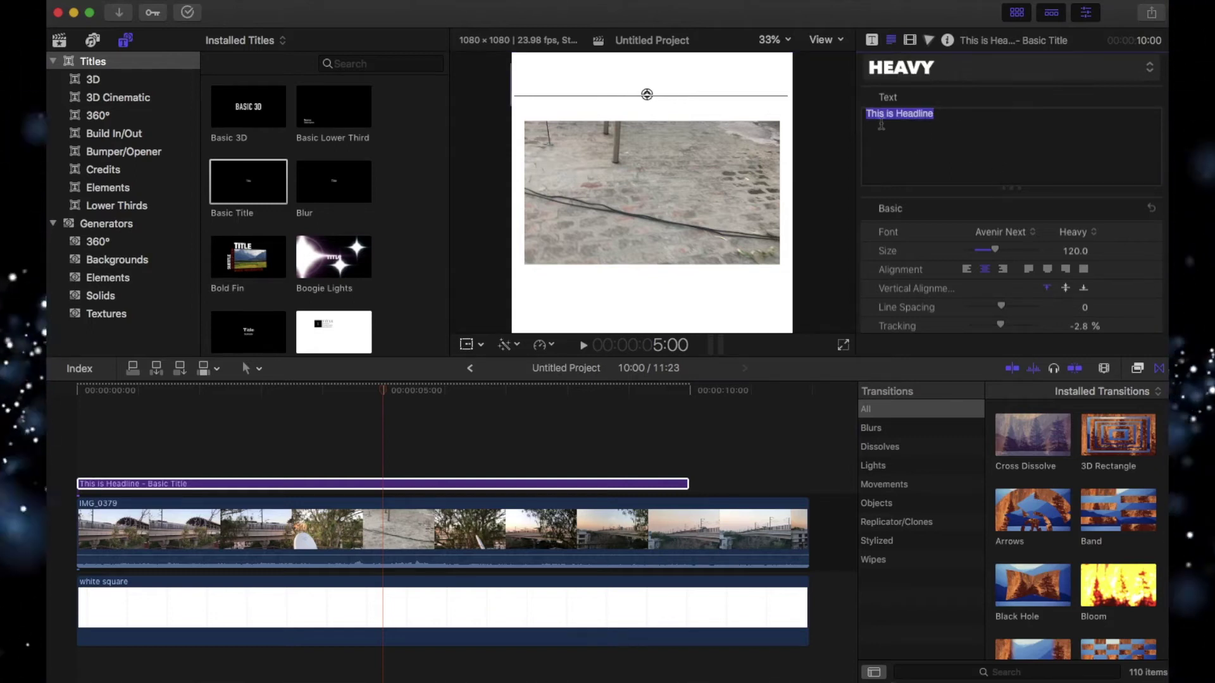
Step: Make the headline text black
scroll(1083, 247, down, 10)
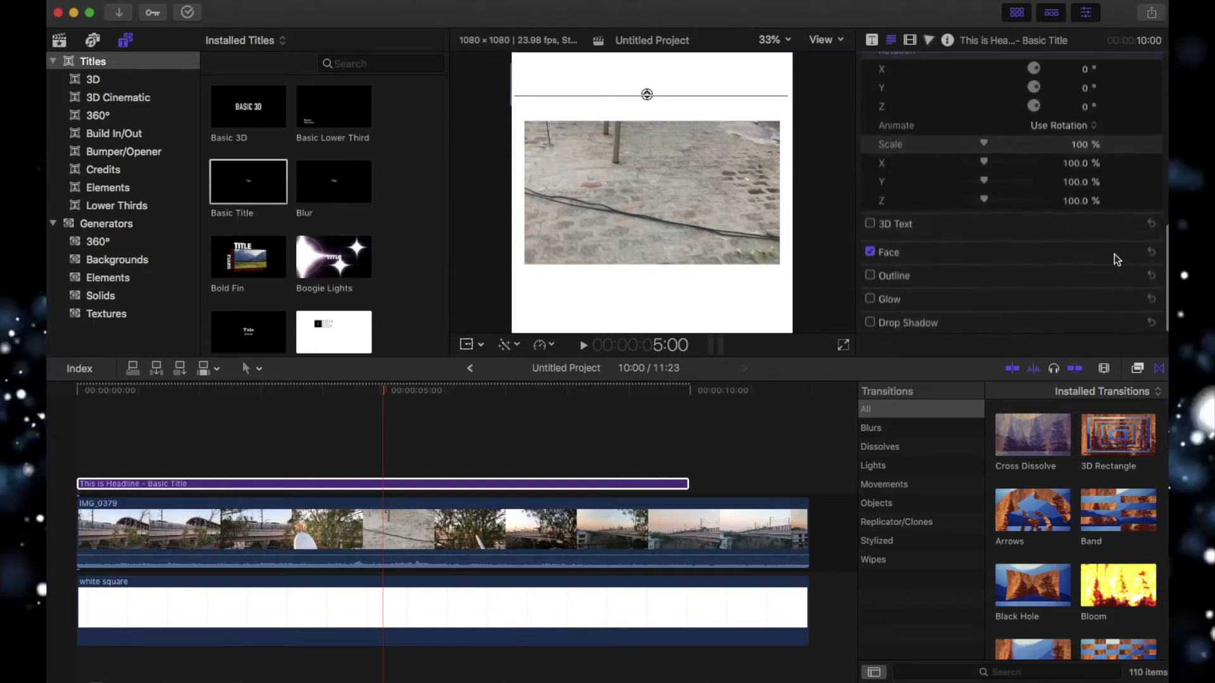
click(1133, 251)
click(1095, 291)
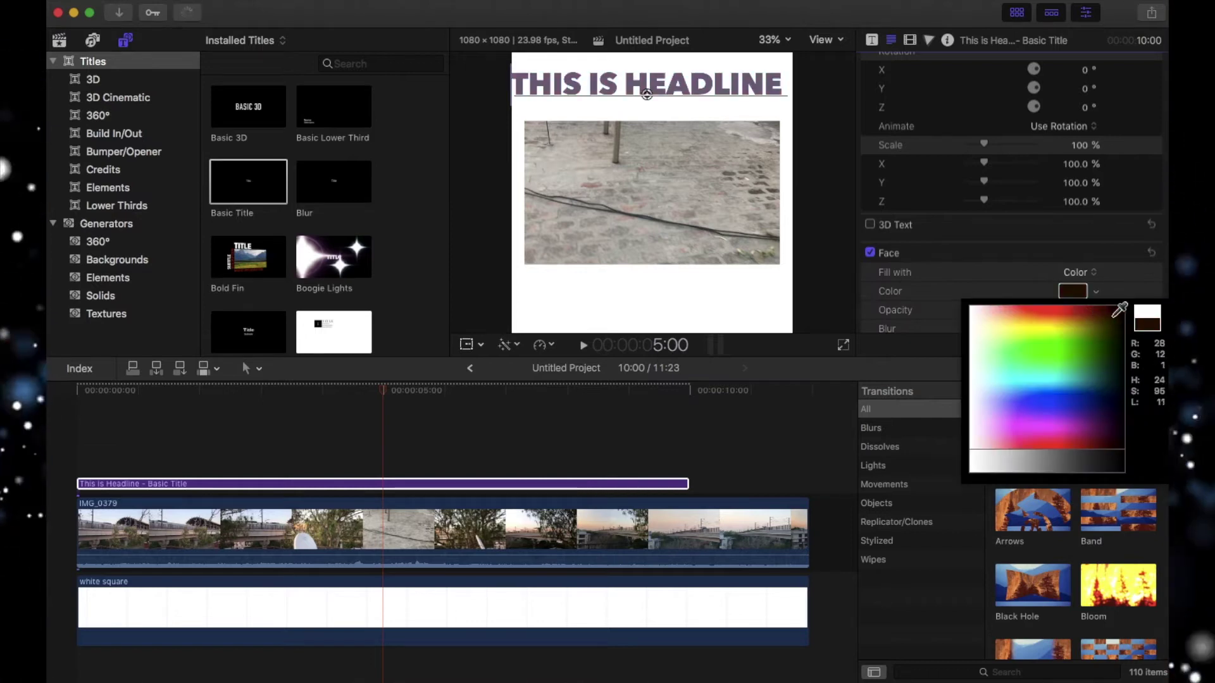
click(1097, 292)
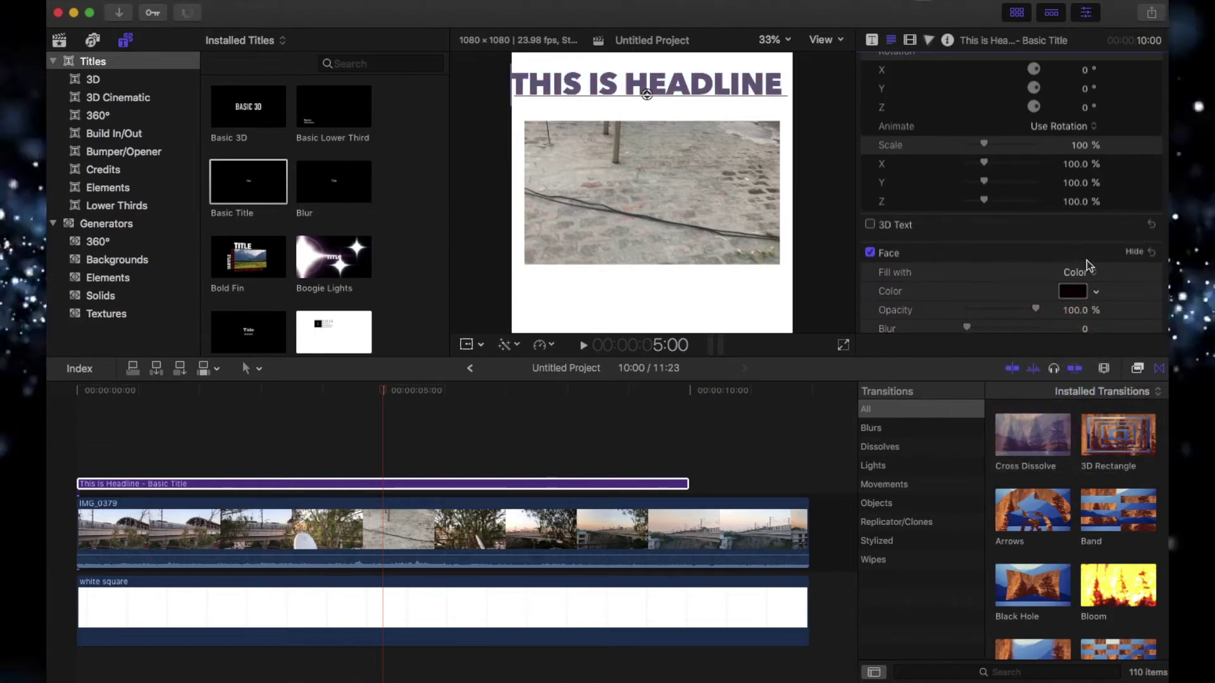
Step: Shrink the headline to size 98, centre it above the clip, and extend it to 11:23
scroll(1076, 260, up, 10)
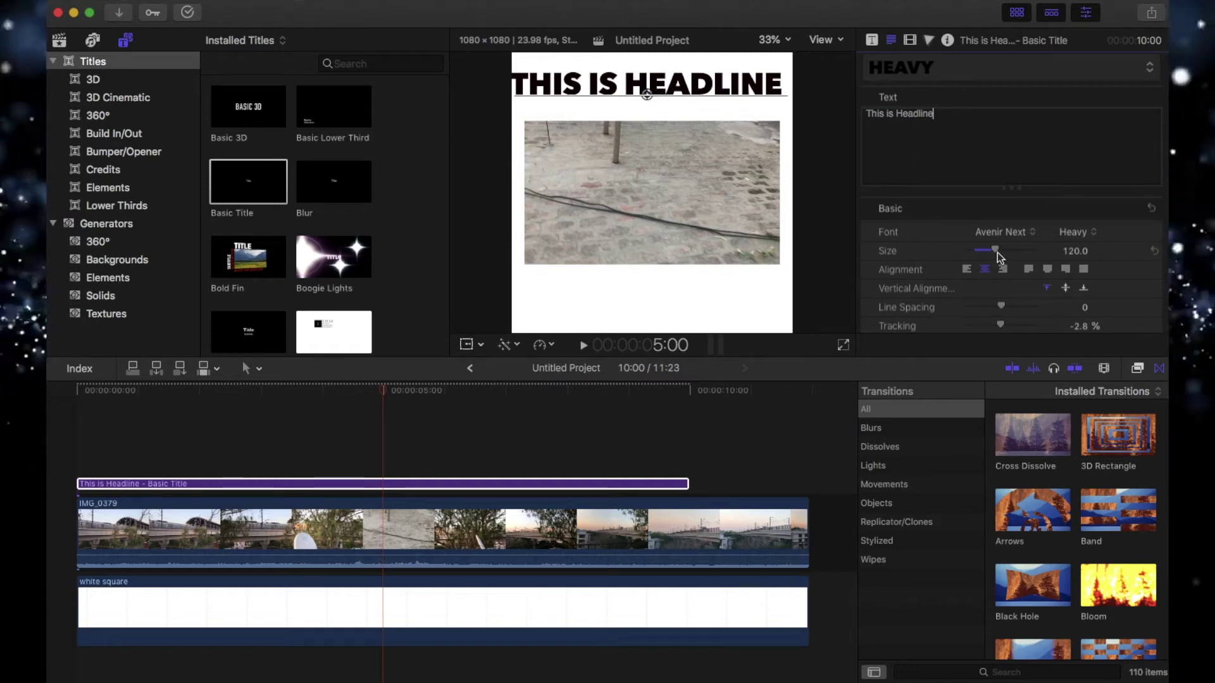
drag(997, 254, 990, 251)
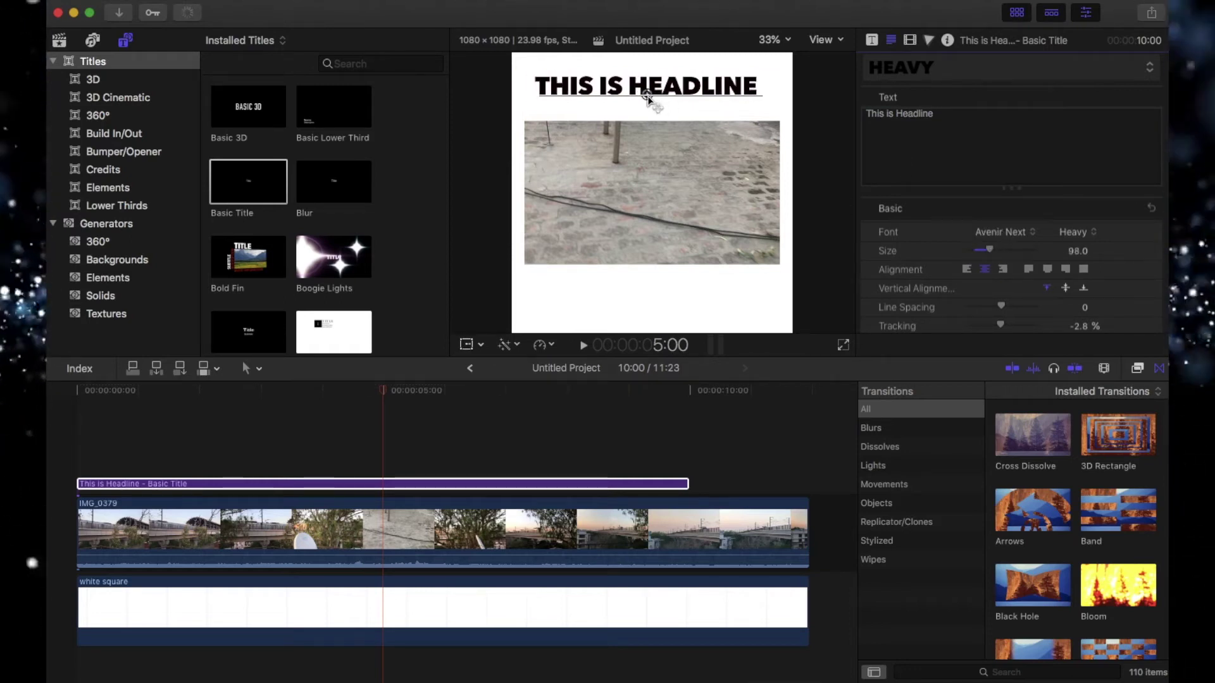
drag(646, 96, 652, 99)
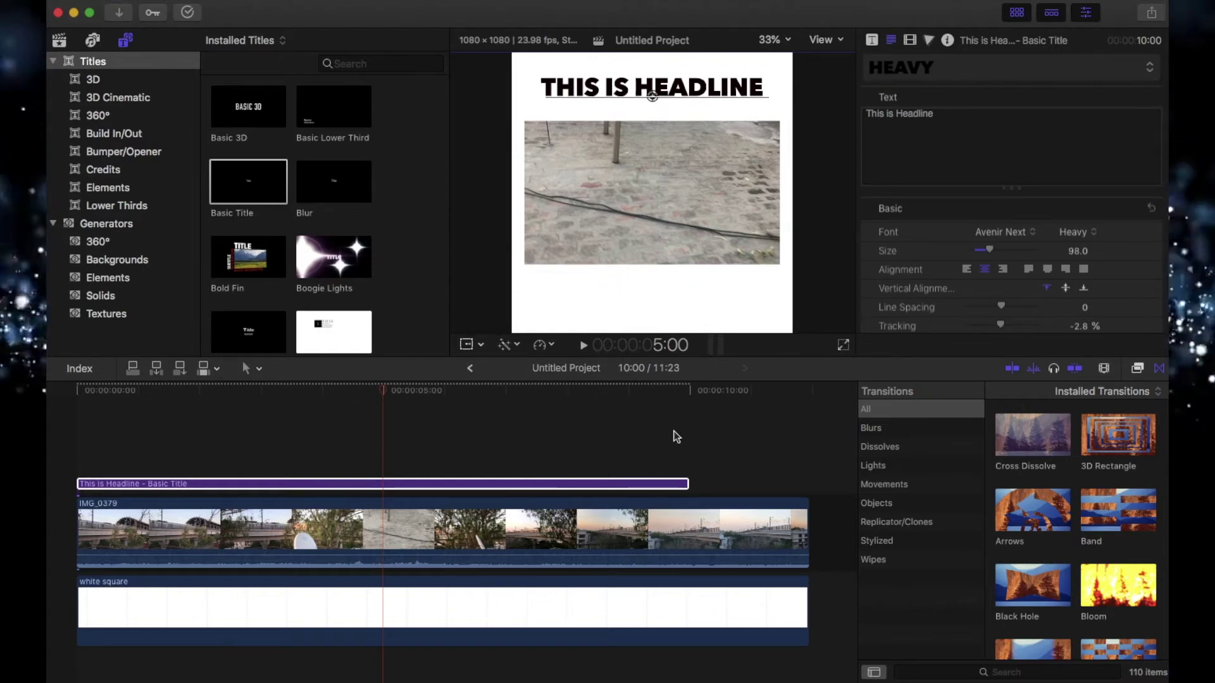
drag(699, 486, 806, 486)
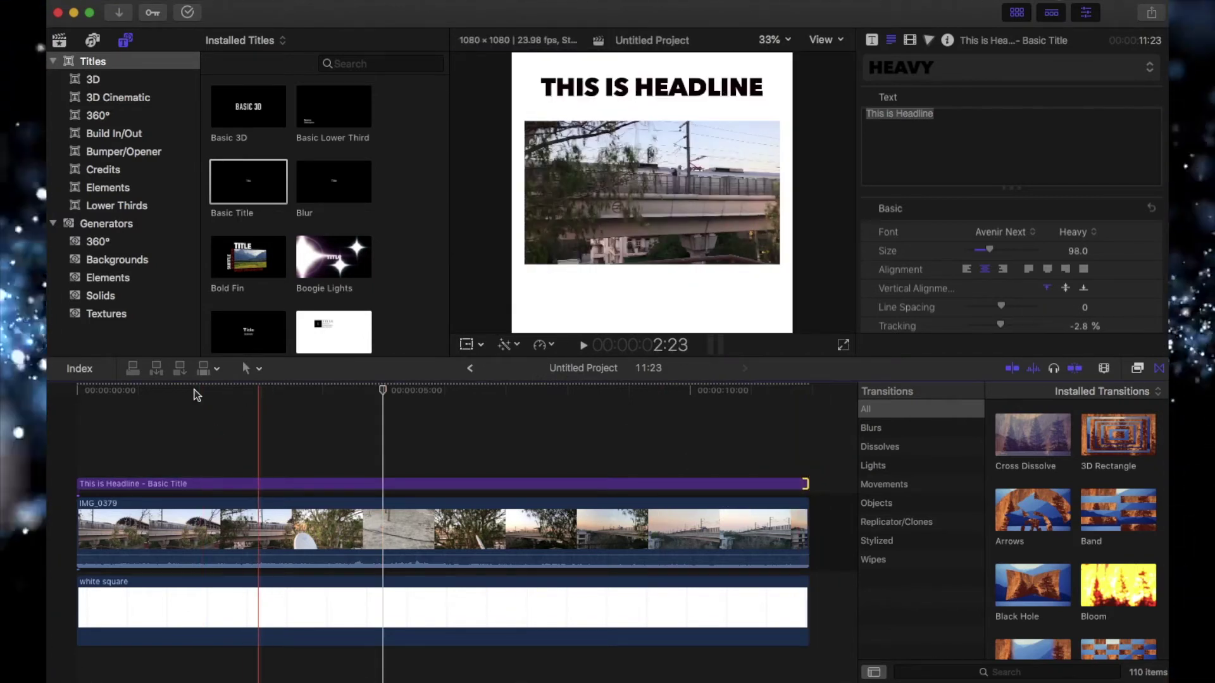
Step: Select the headline title clip, preview frames, return to the start, and drag in a Basic Title
click(70, 409)
click(610, 306)
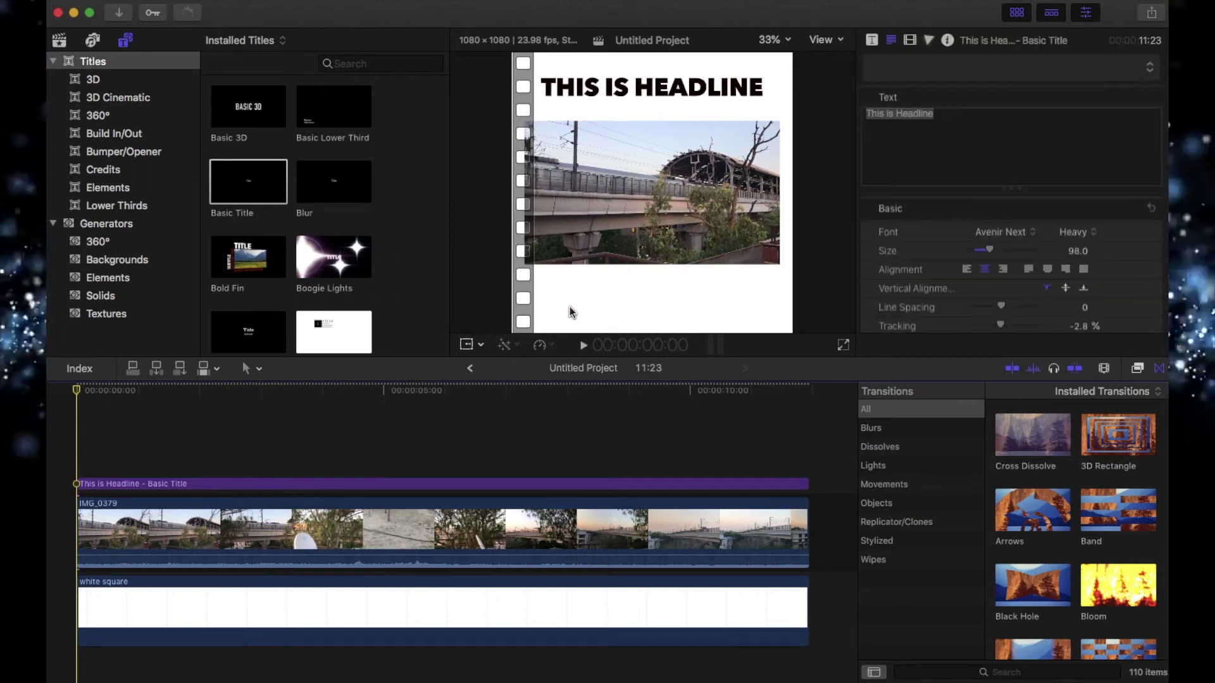
click(184, 427)
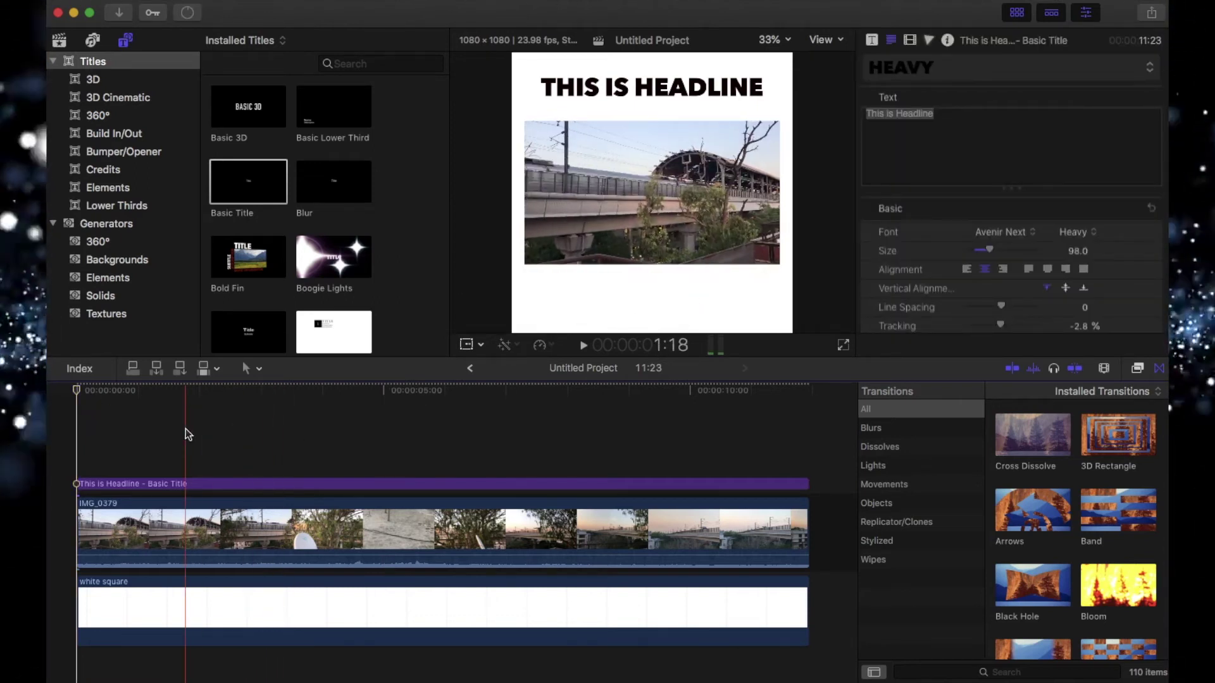
click(150, 425)
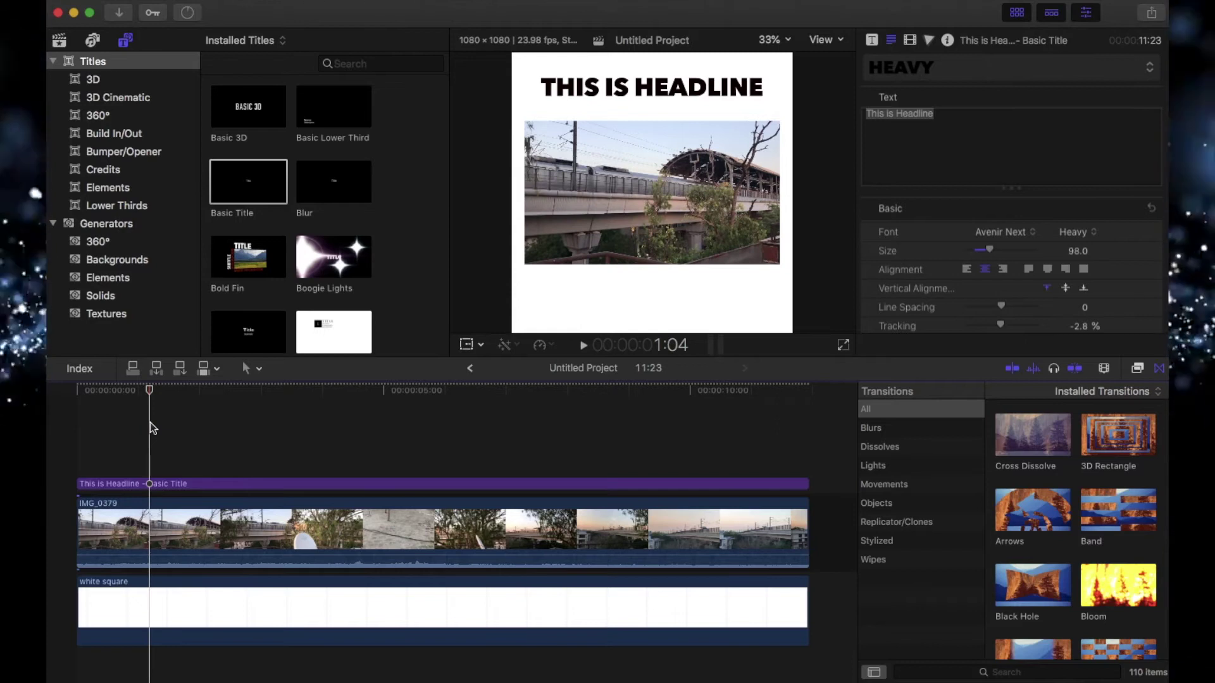
click(150, 484)
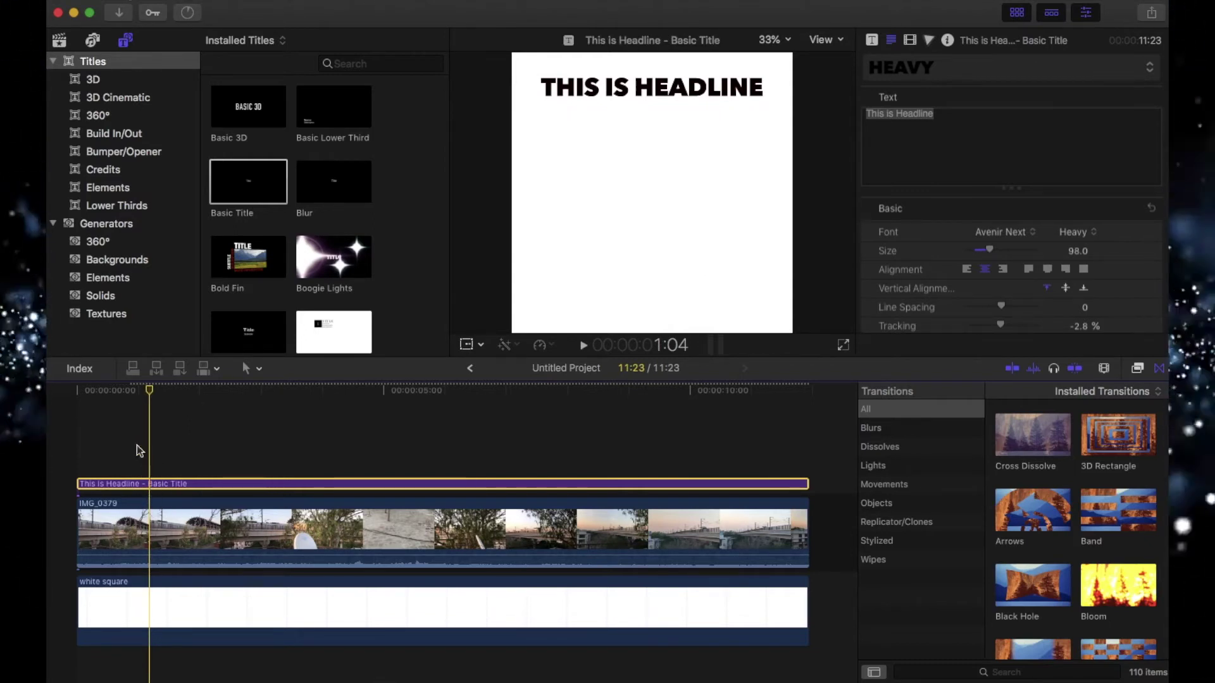
key(Home)
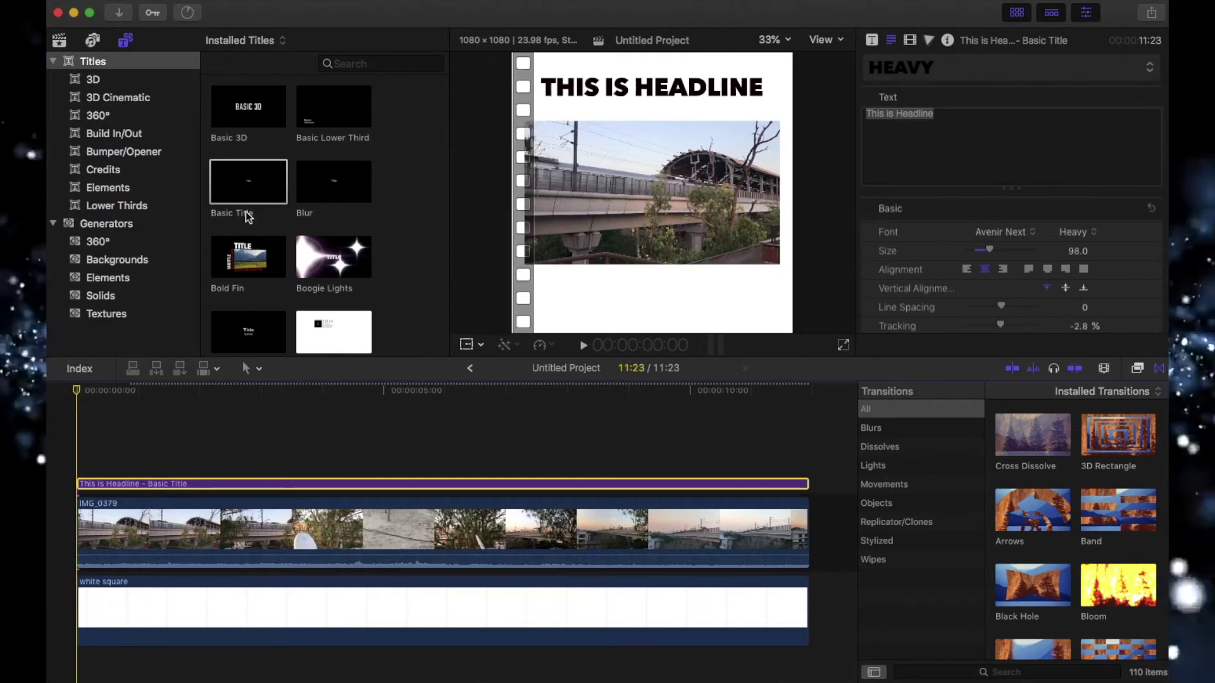
drag(248, 185, 128, 463)
Step: Replace the placeholder text with 'This is how where you will write your caption' on two lines
click(939, 129)
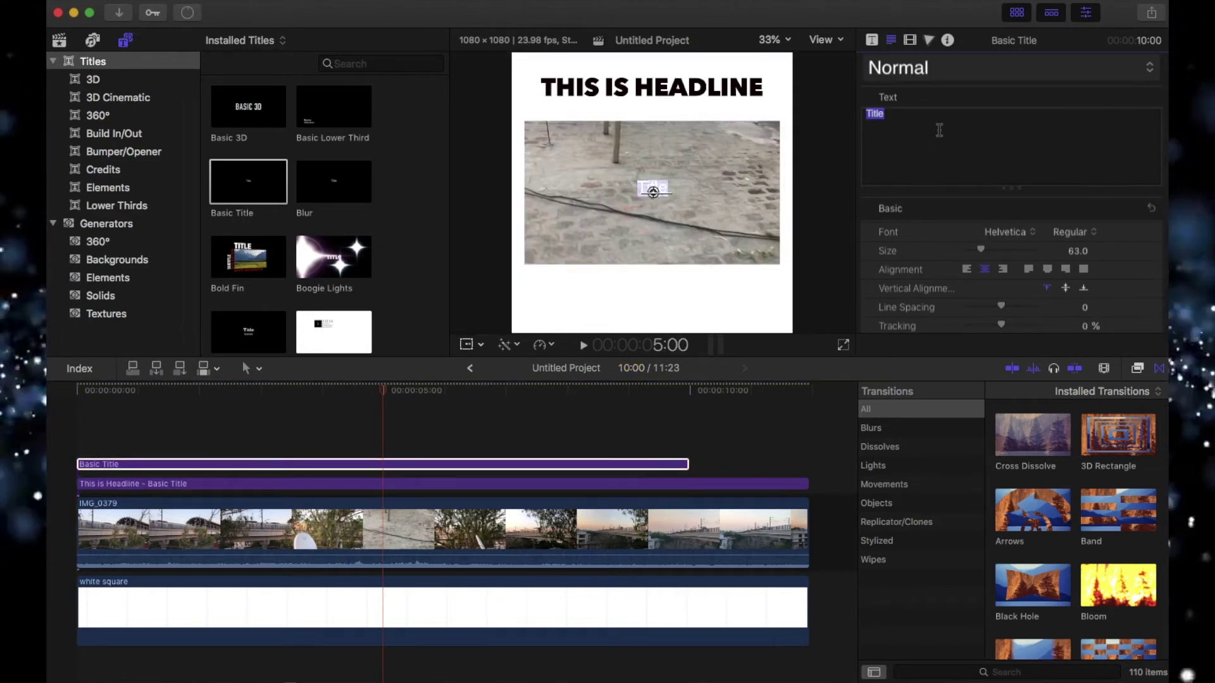
text(This is how)
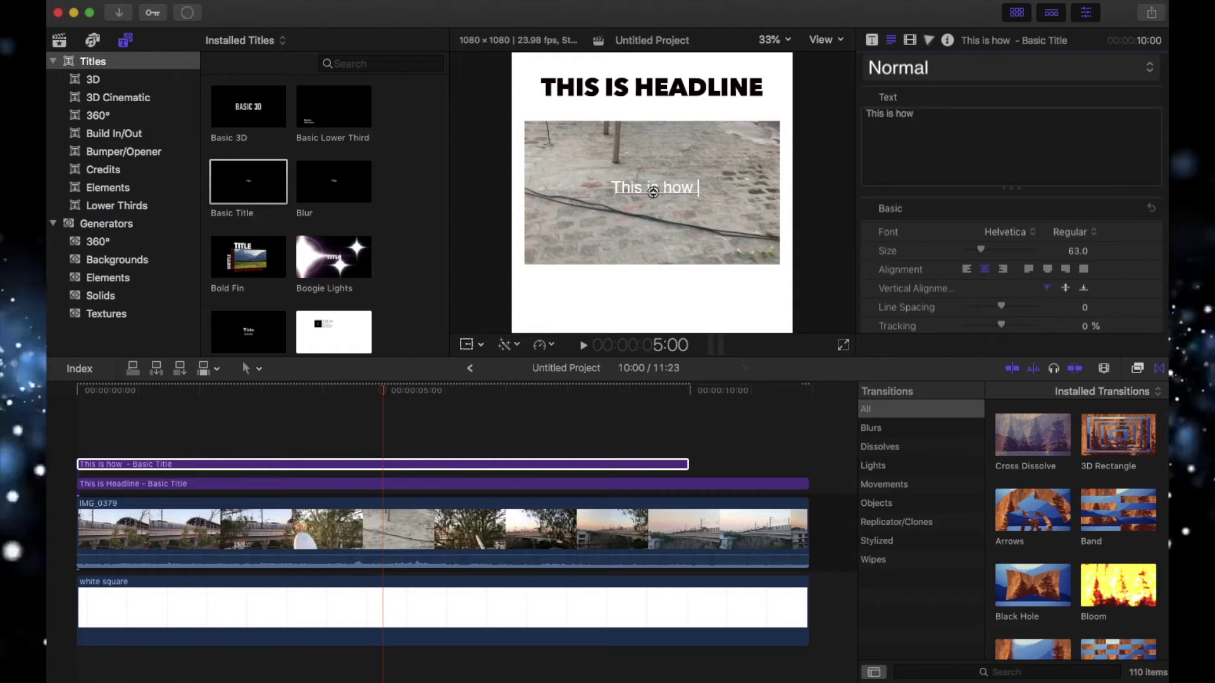
text(where you will )
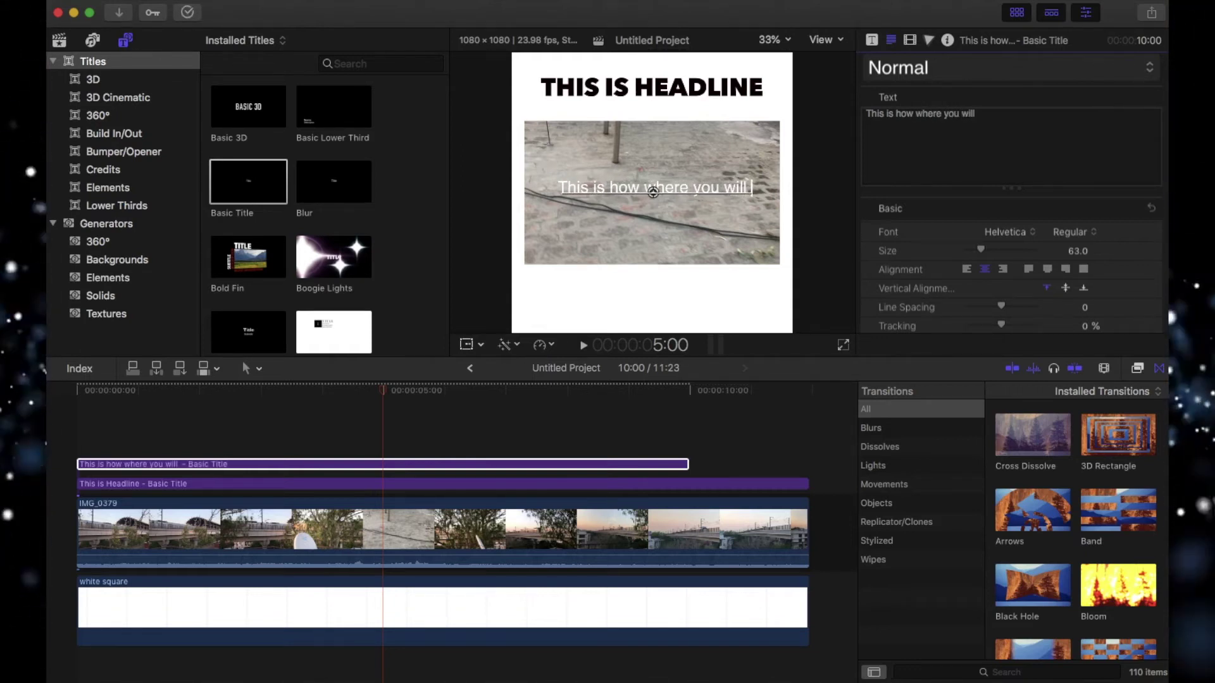
text(write your caption)
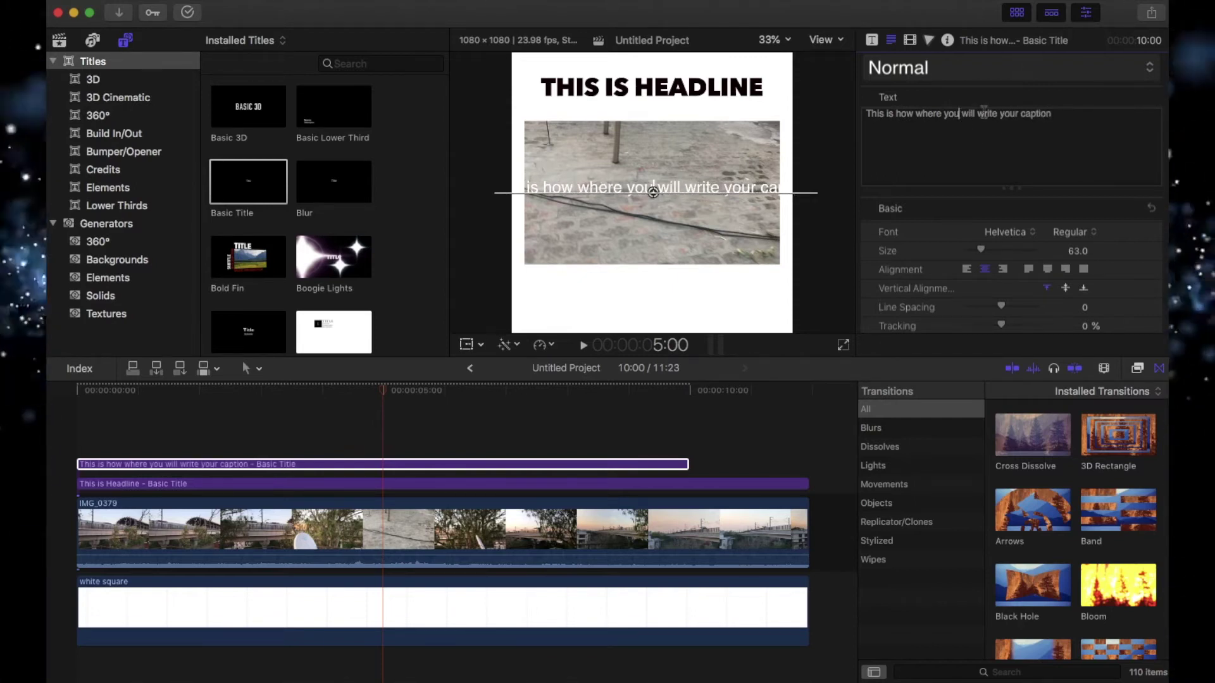
key(Return)
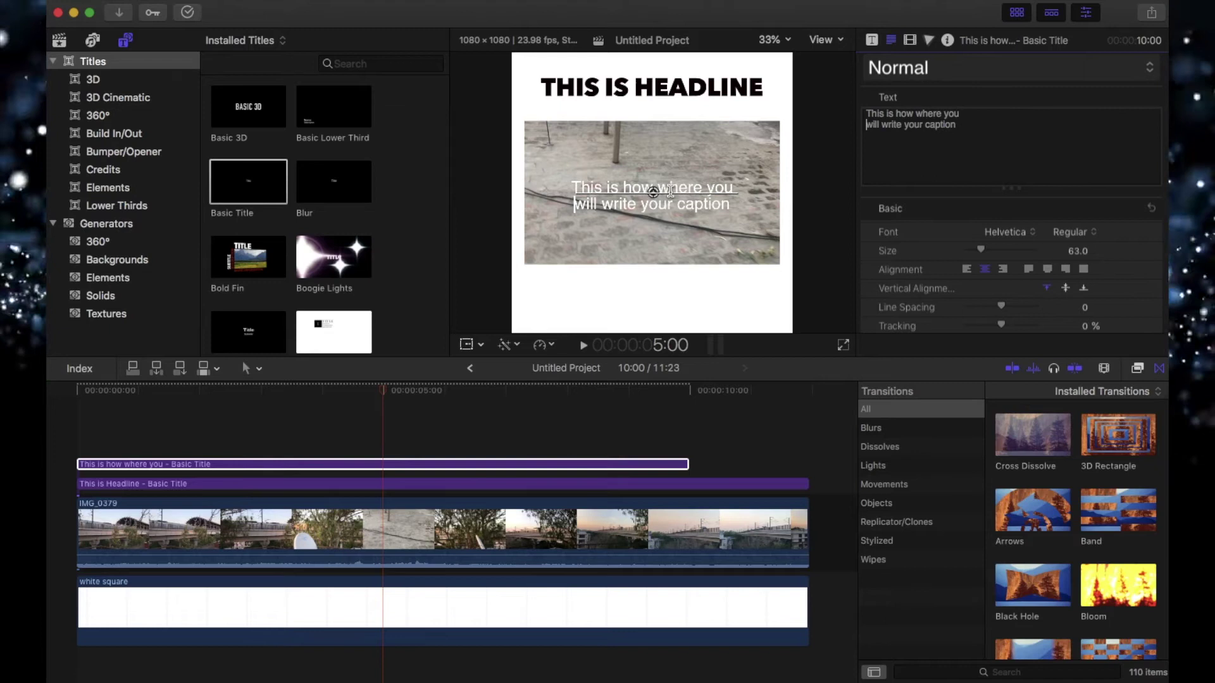
Step: Make the caption text black and move it below the clip
scroll(1076, 259, down, 10)
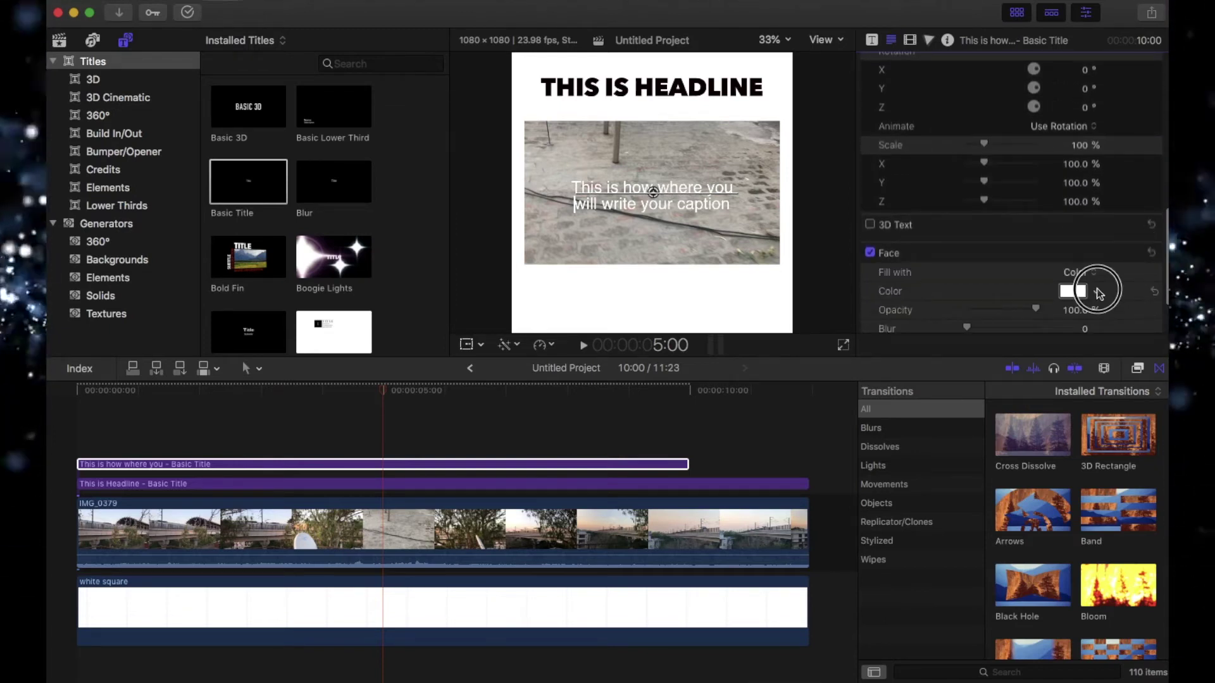
click(1096, 292)
click(1120, 309)
scroll(1068, 163, up, 10)
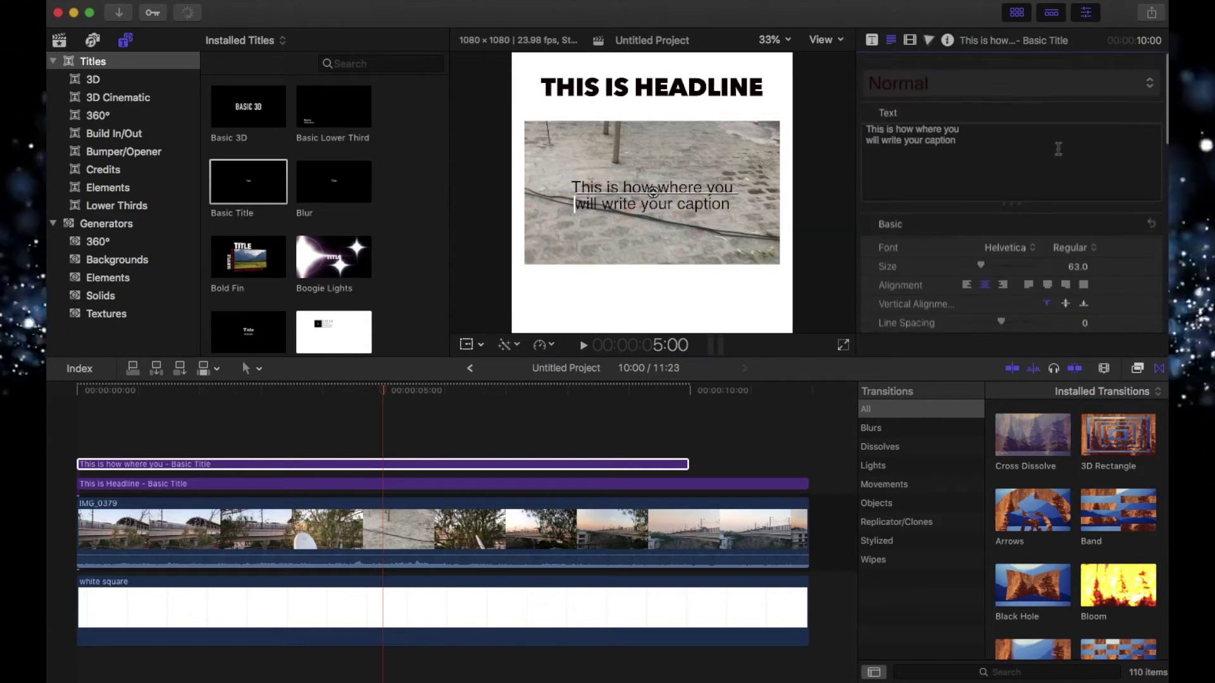
drag(653, 215, 654, 292)
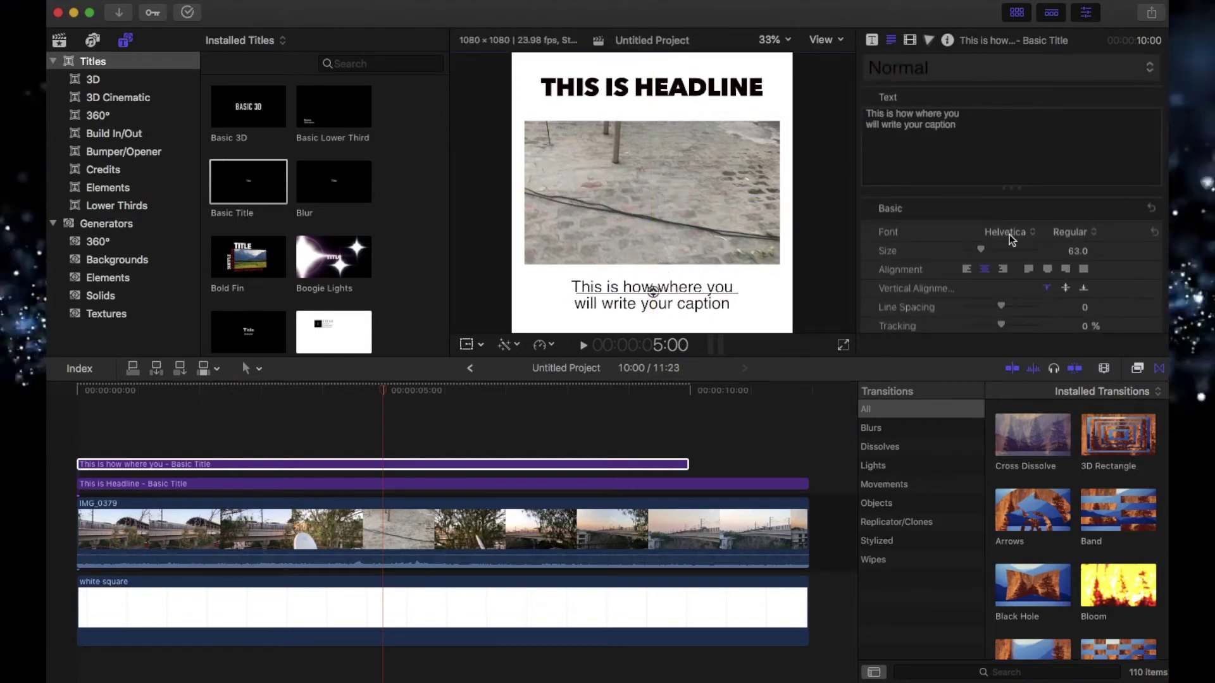
Step: Set the caption to Helvetica Neue Italic at size 49 and fine-tune its position
click(1069, 231)
click(1079, 249)
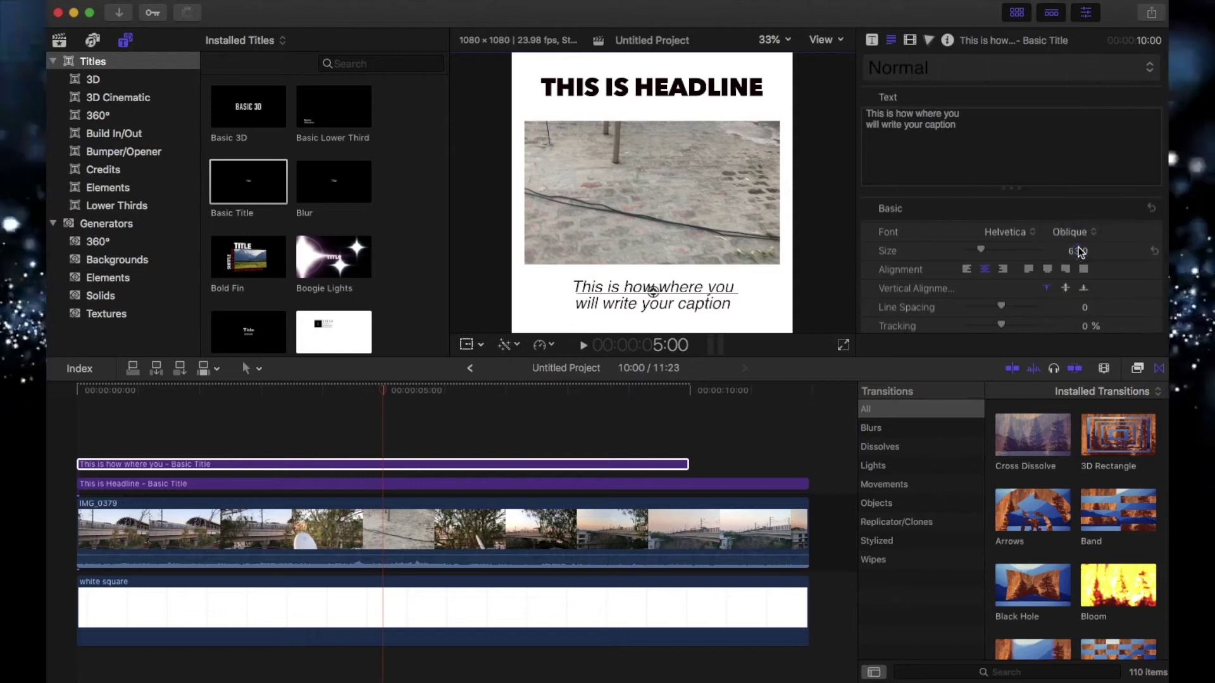
drag(980, 251, 977, 250)
click(1006, 231)
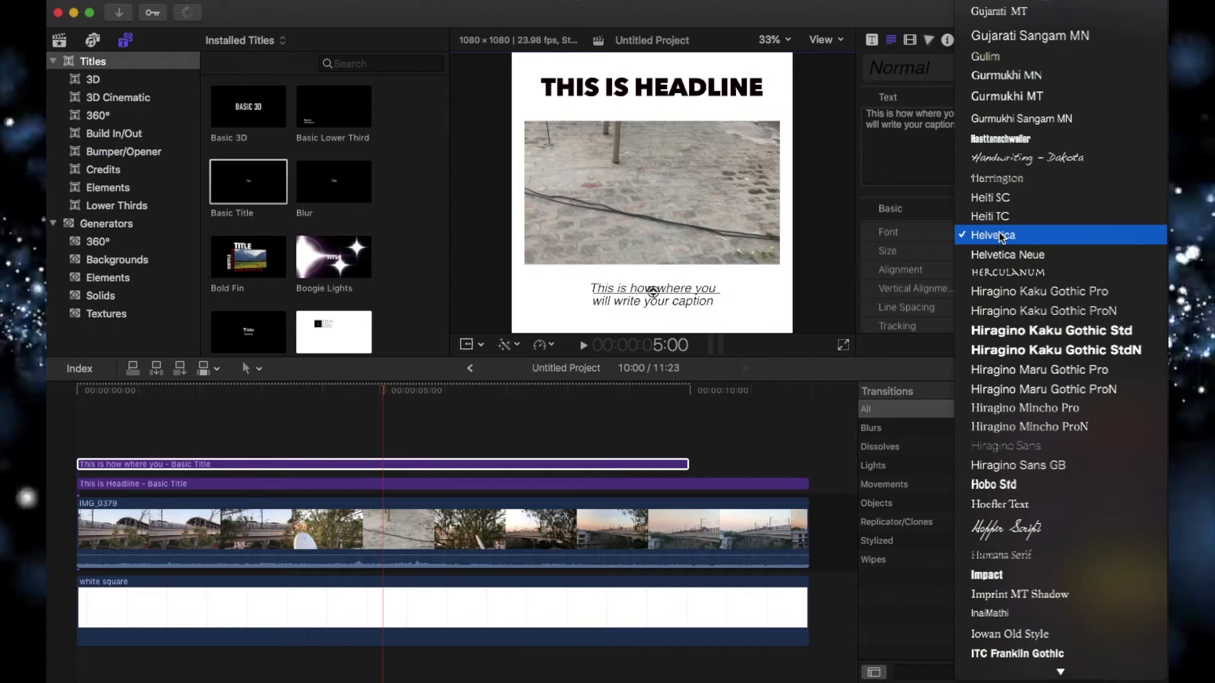
click(1007, 248)
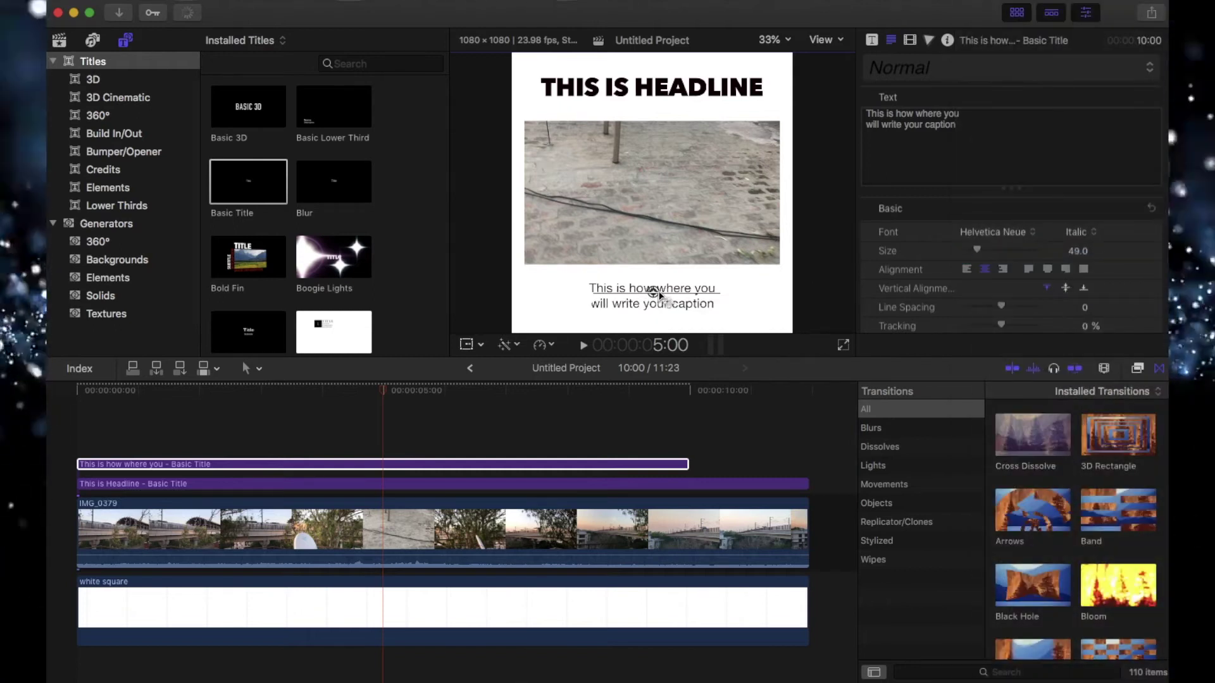
drag(652, 292, 652, 293)
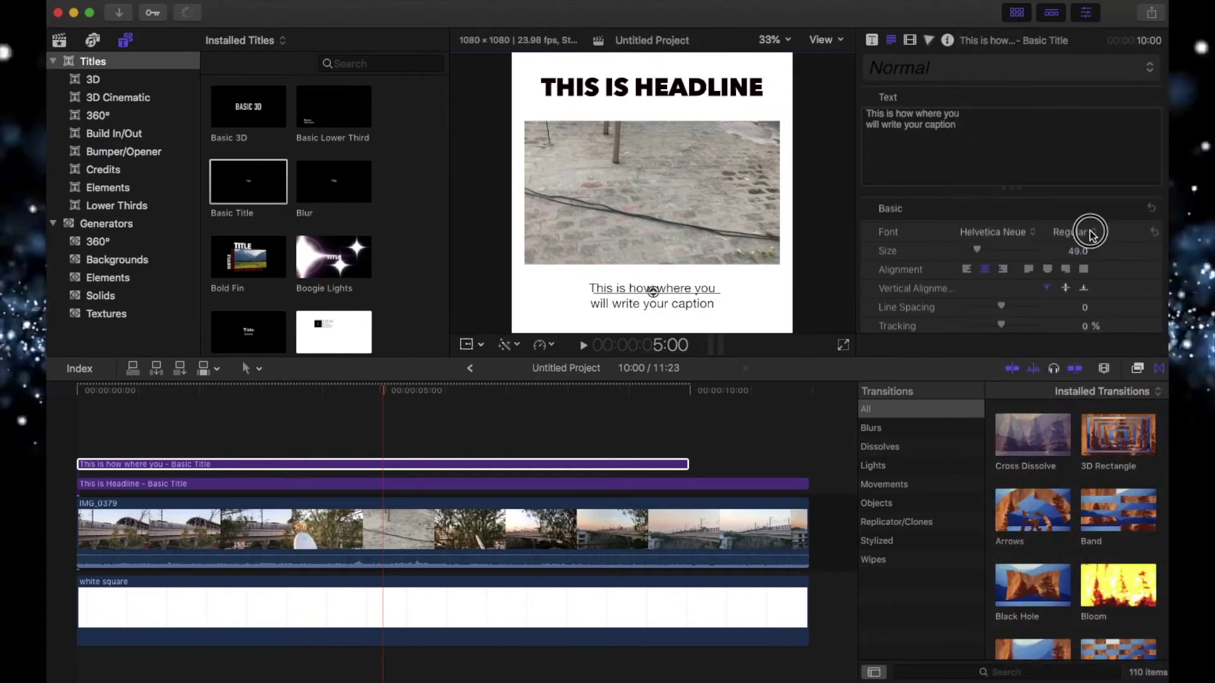
click(1090, 233)
click(1083, 249)
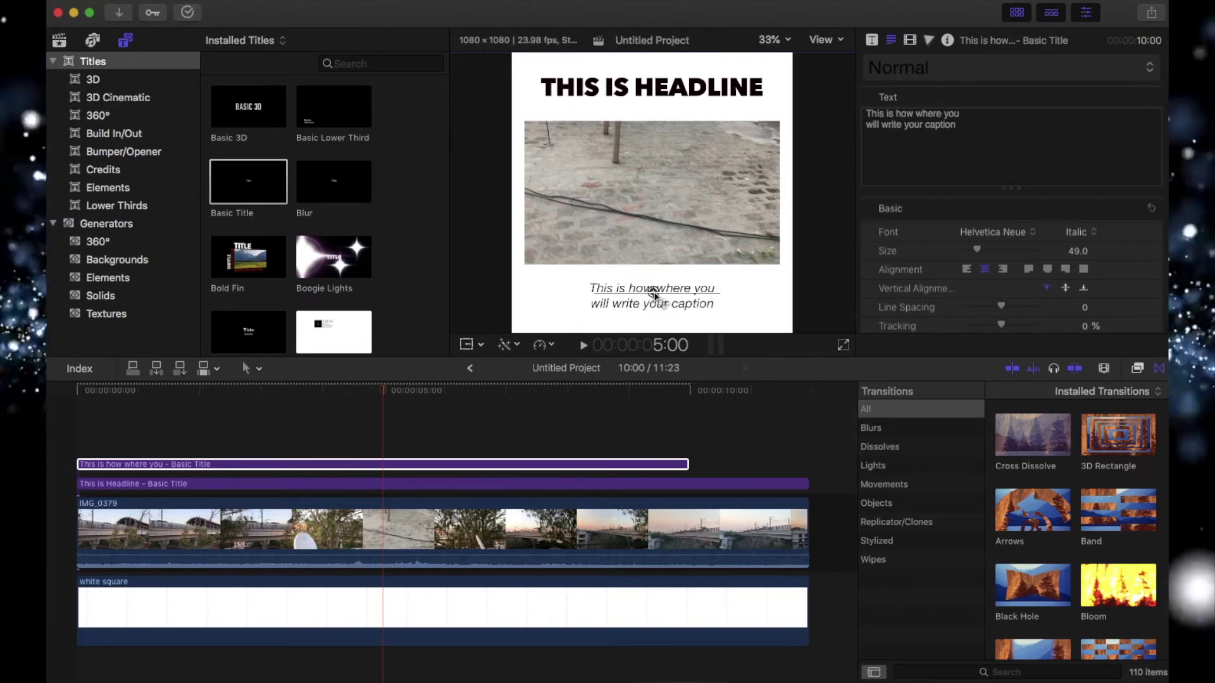
click(962, 70)
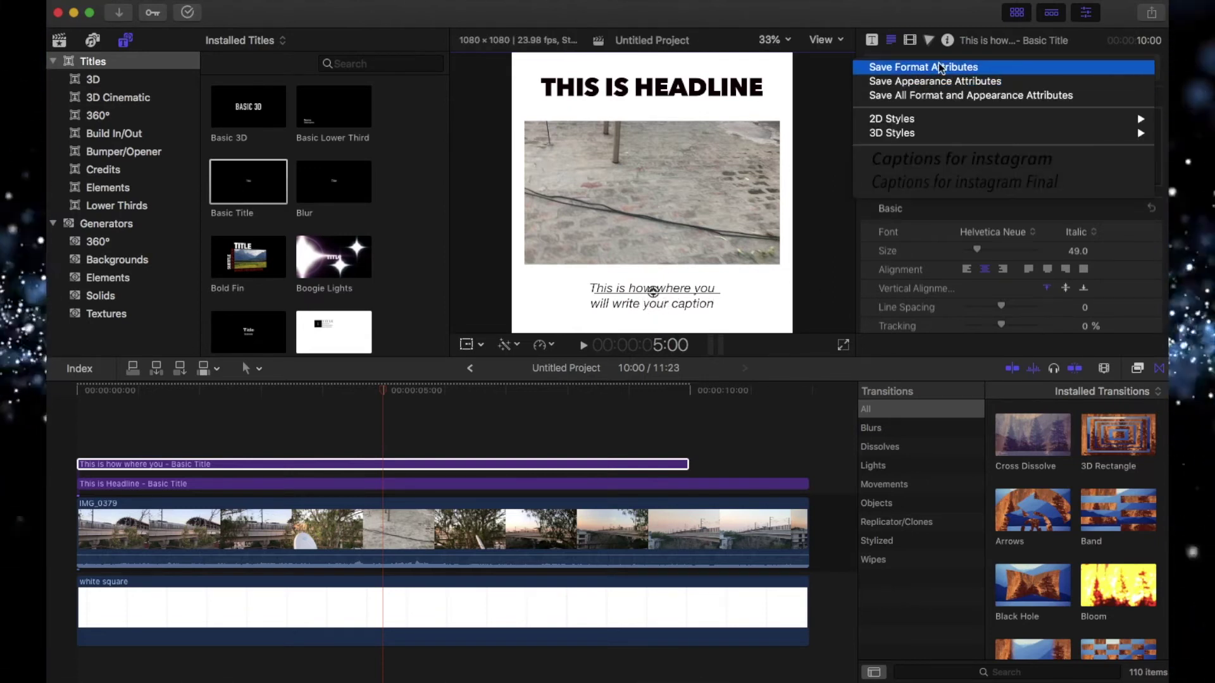
Step: Save all format and appearance attributes as the text preset 'Demo Caption Format'
click(951, 96)
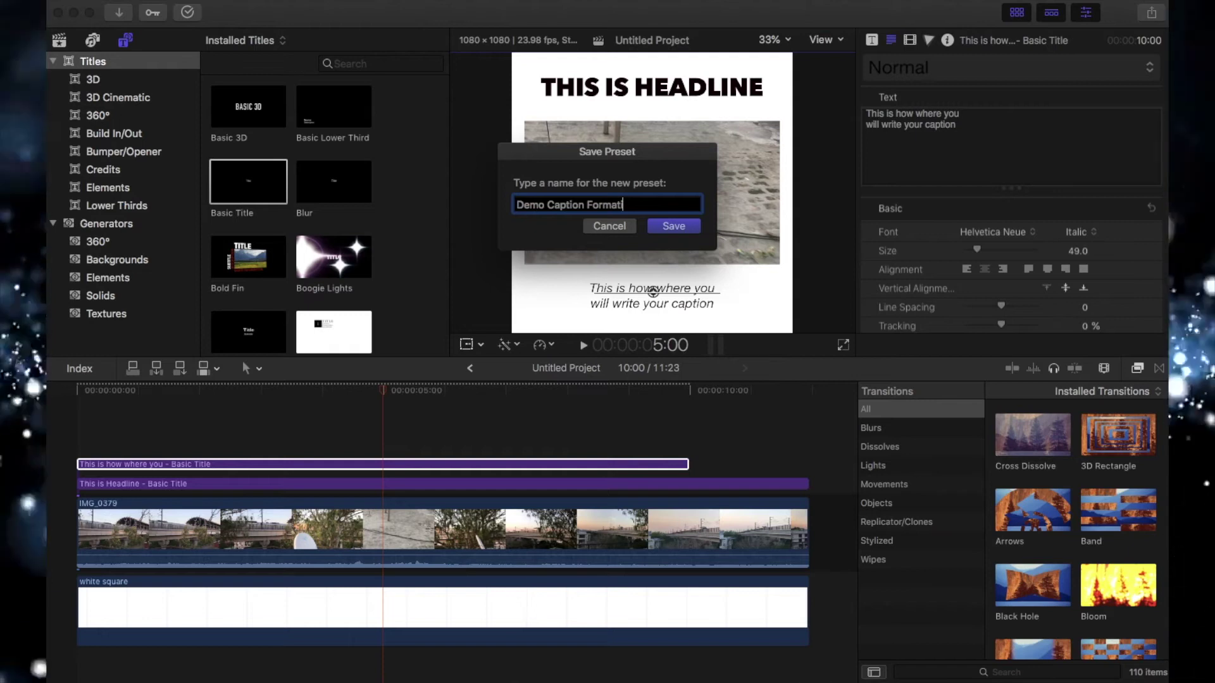
click(667, 226)
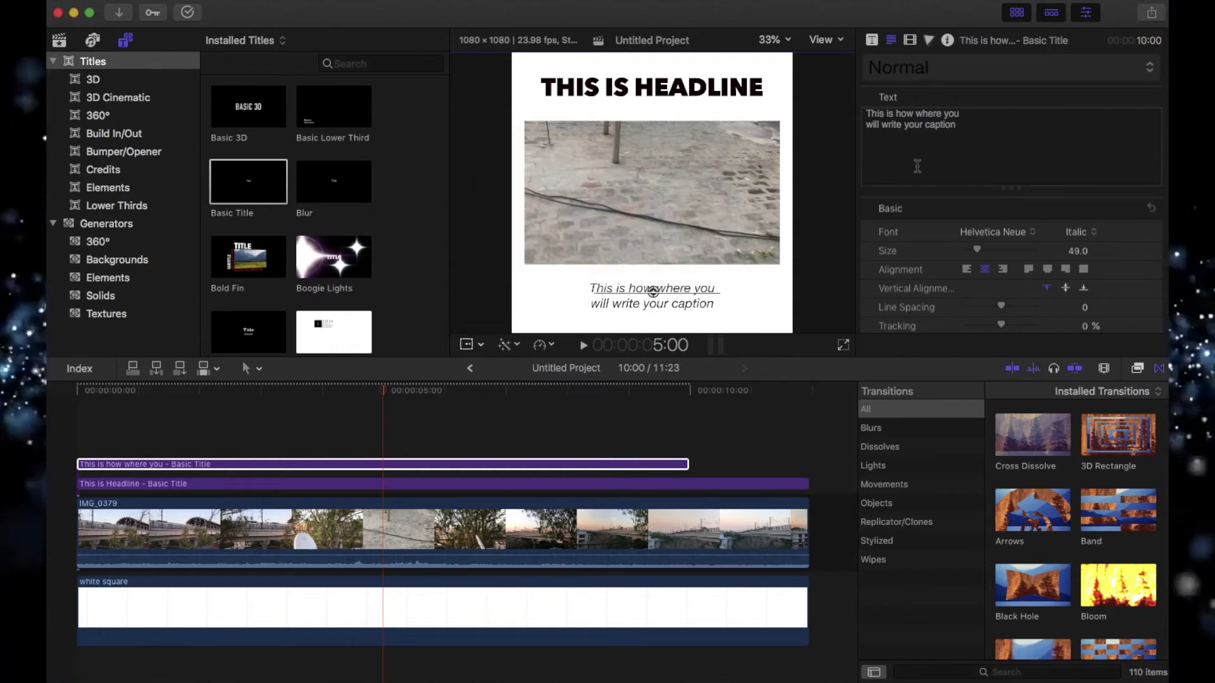
double_click(290, 462)
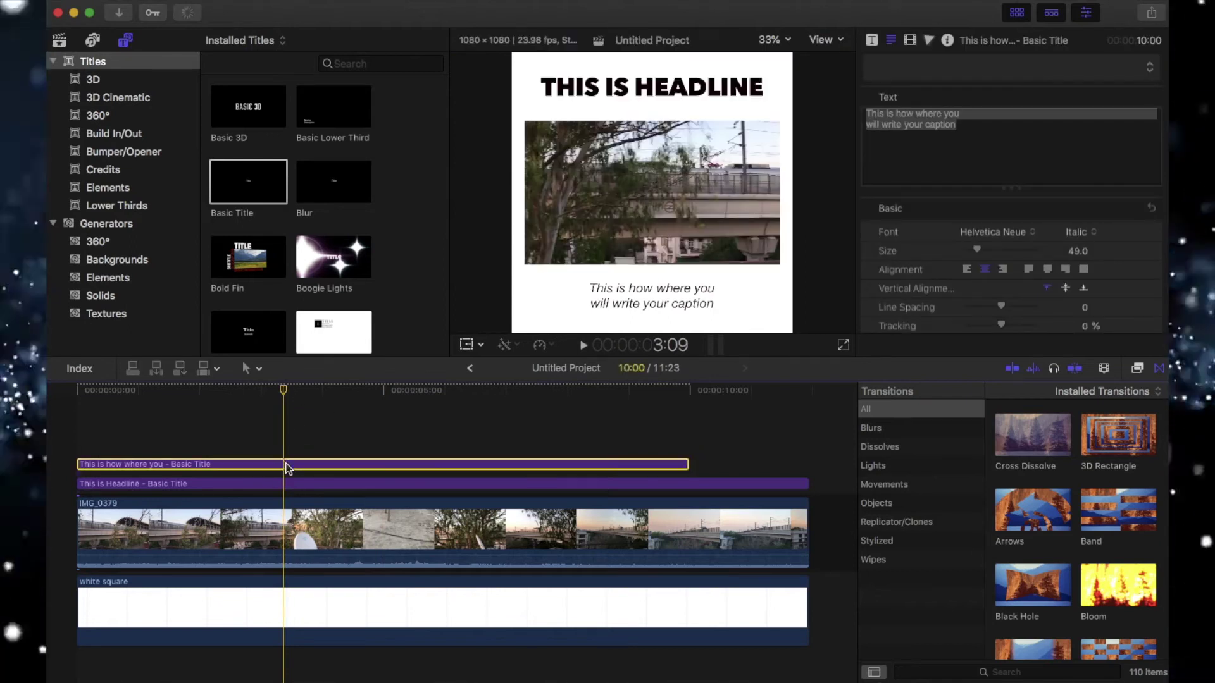
Step: Split the caption title at the playhead and delete its right-hand part
key(super+b)
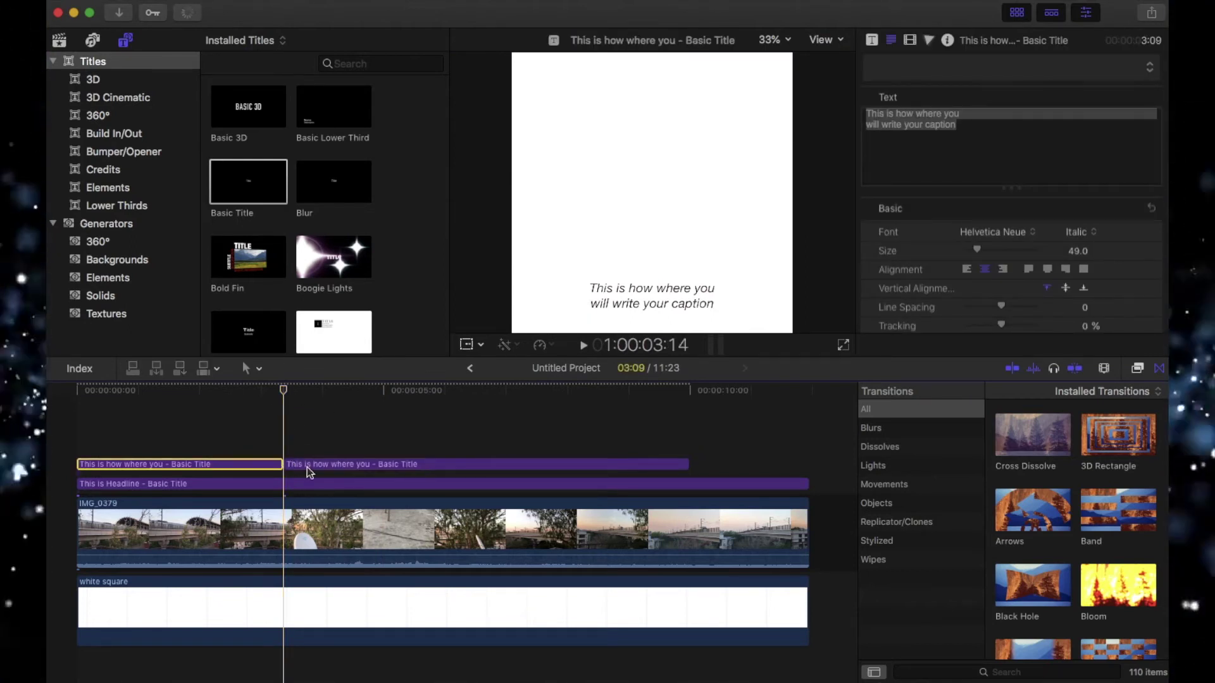
click(308, 467)
key(Delete)
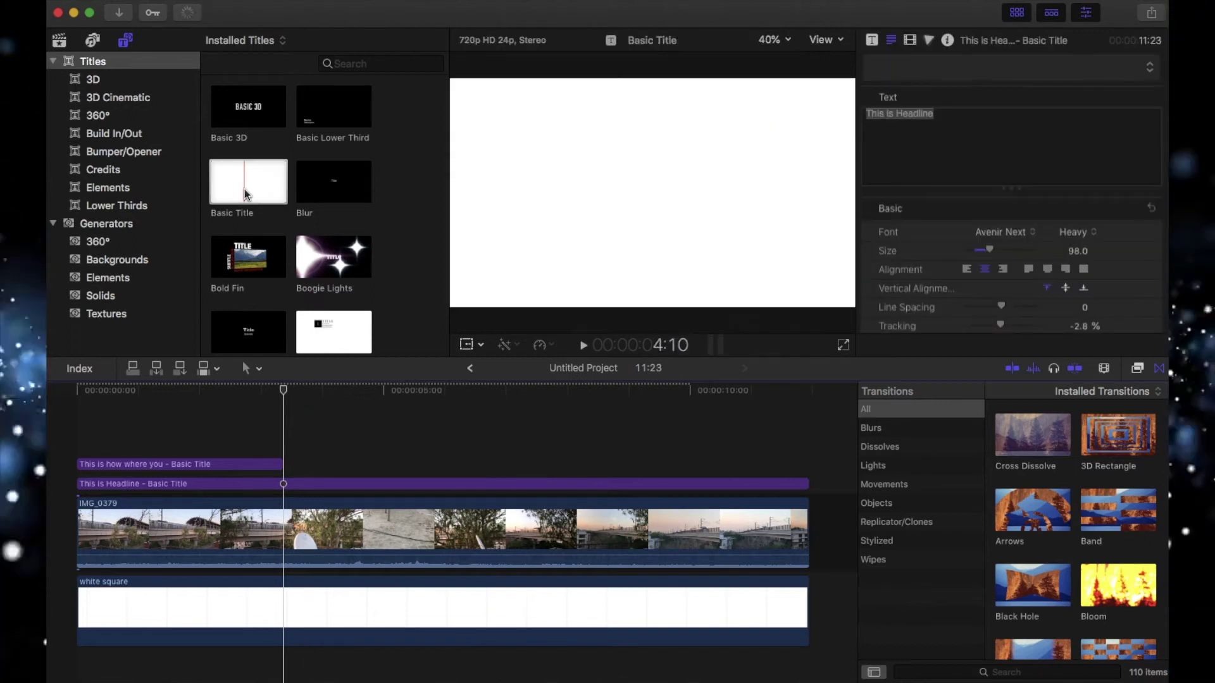
click(218, 468)
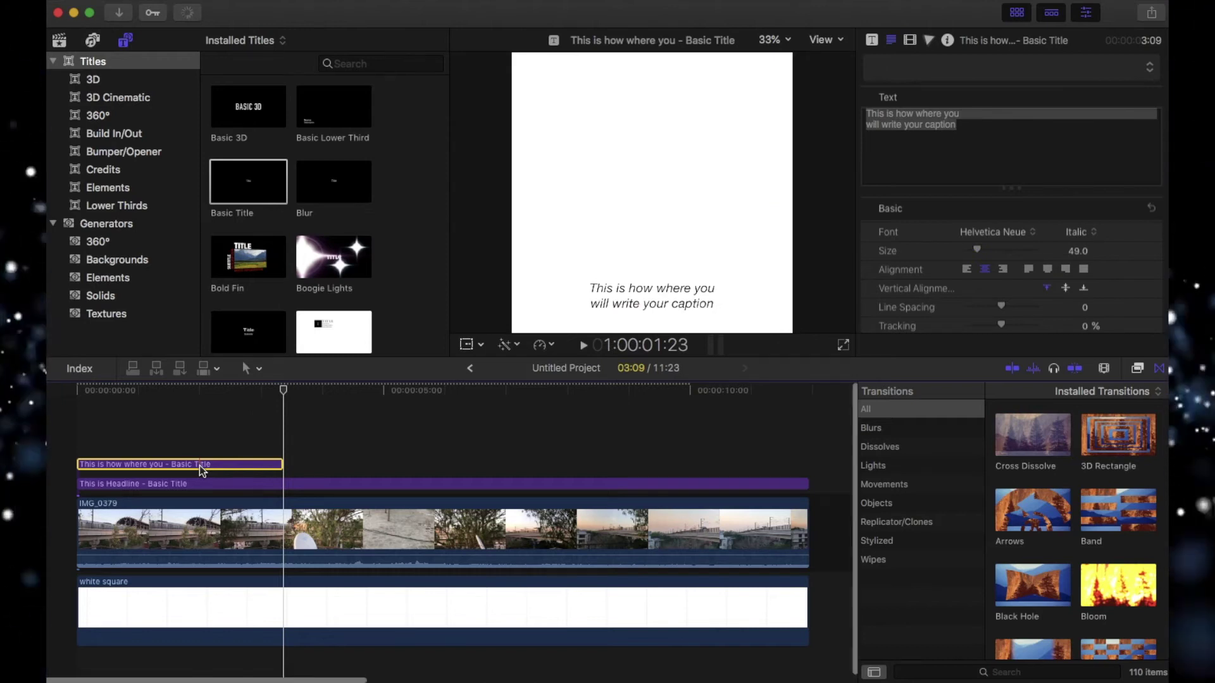
right_click(199, 465)
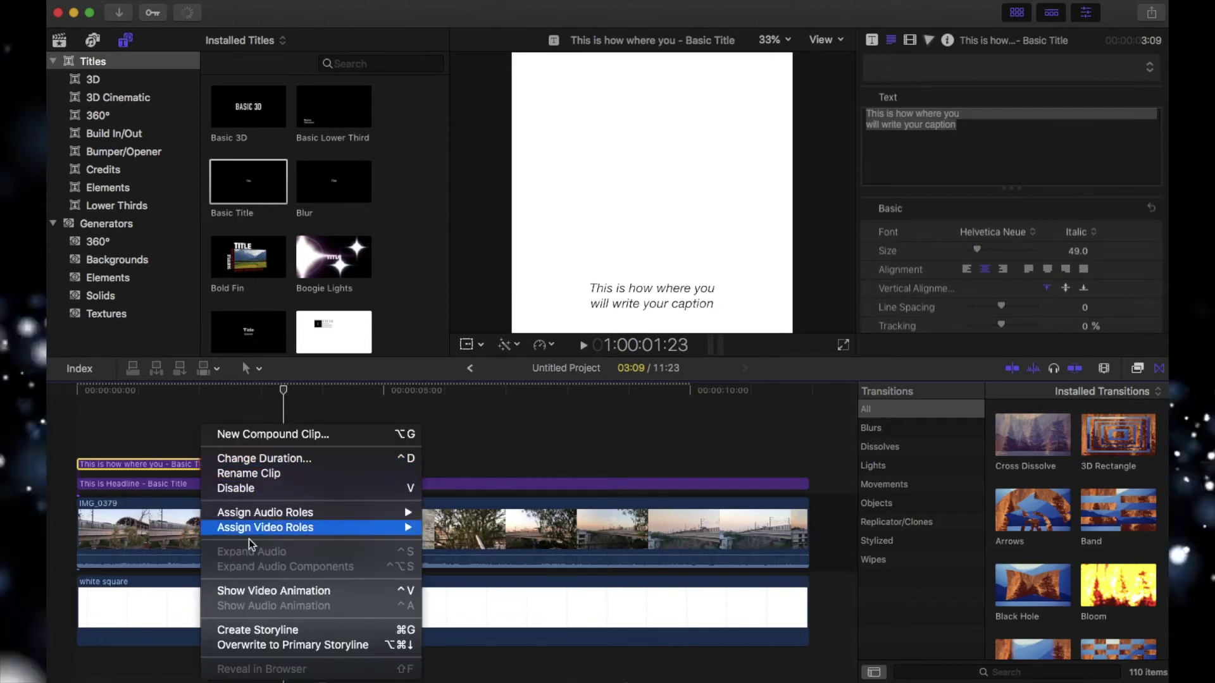
click(496, 438)
click(229, 468)
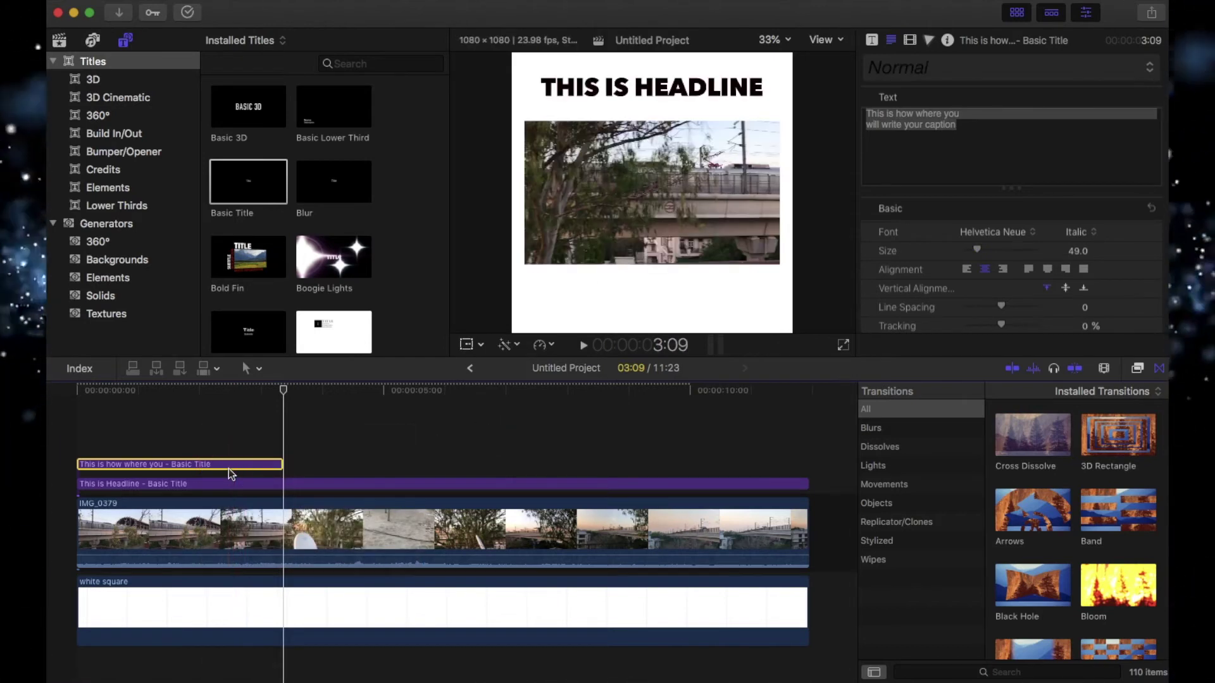
Step: Paste a copy of the caption at its end and retype it as 'This is second caption'
click(287, 457)
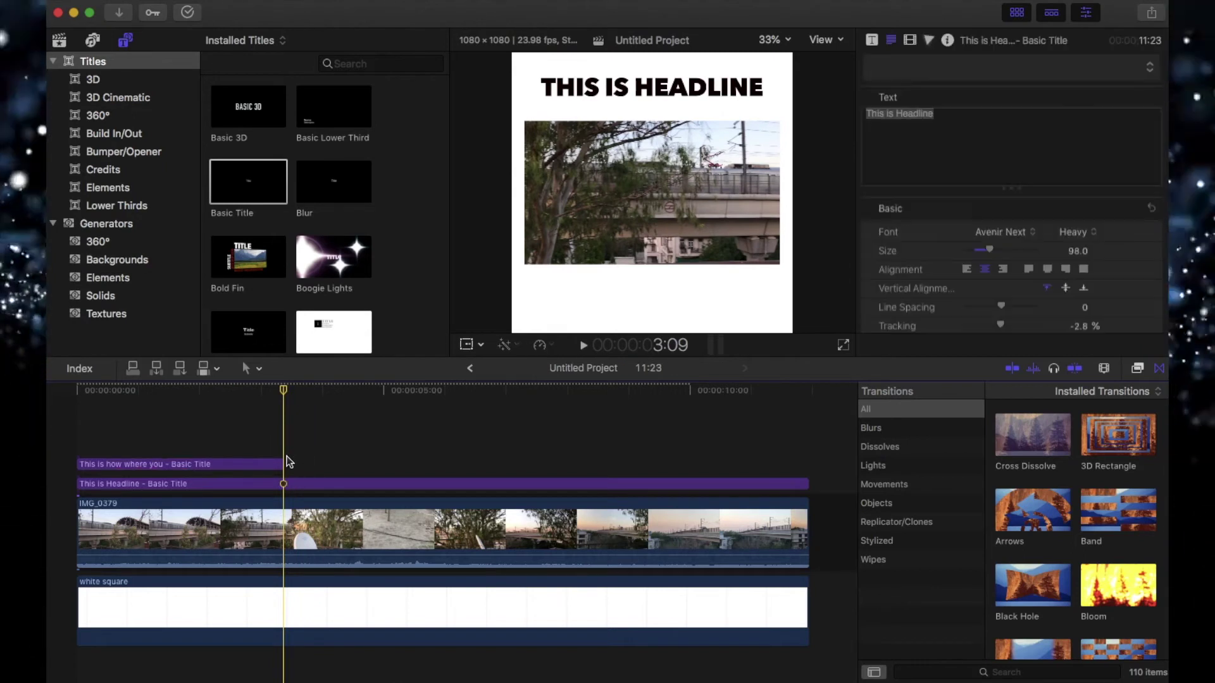
key(super+v)
click(365, 466)
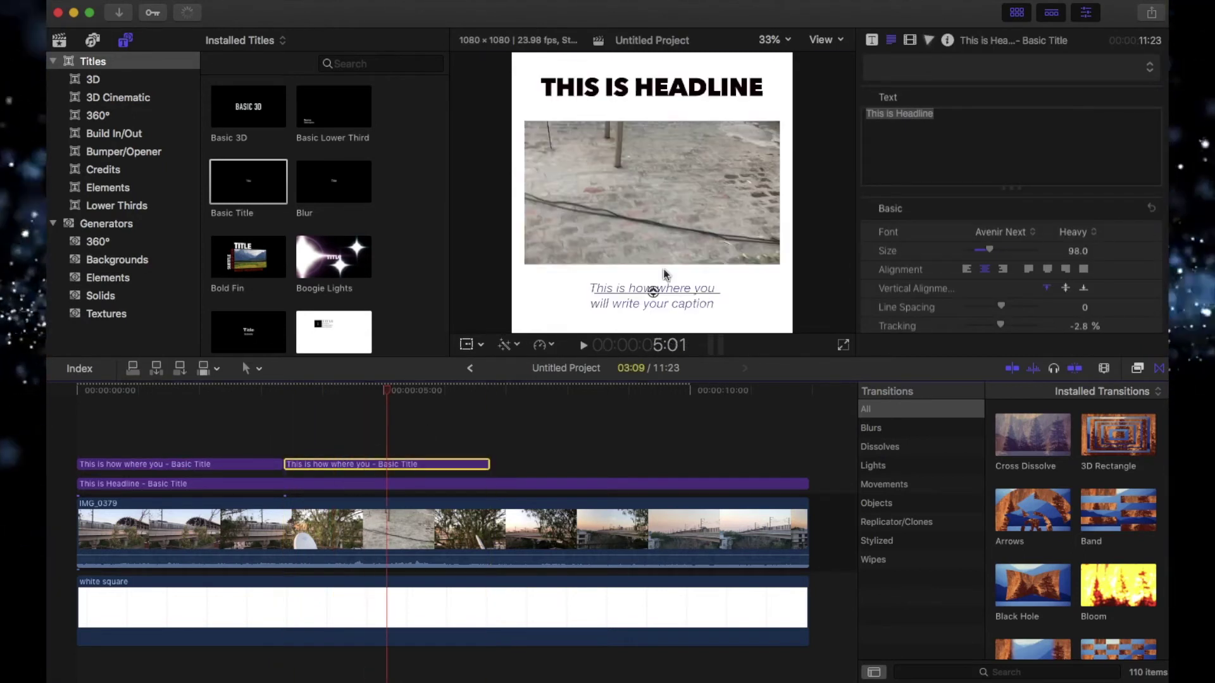
click(955, 135)
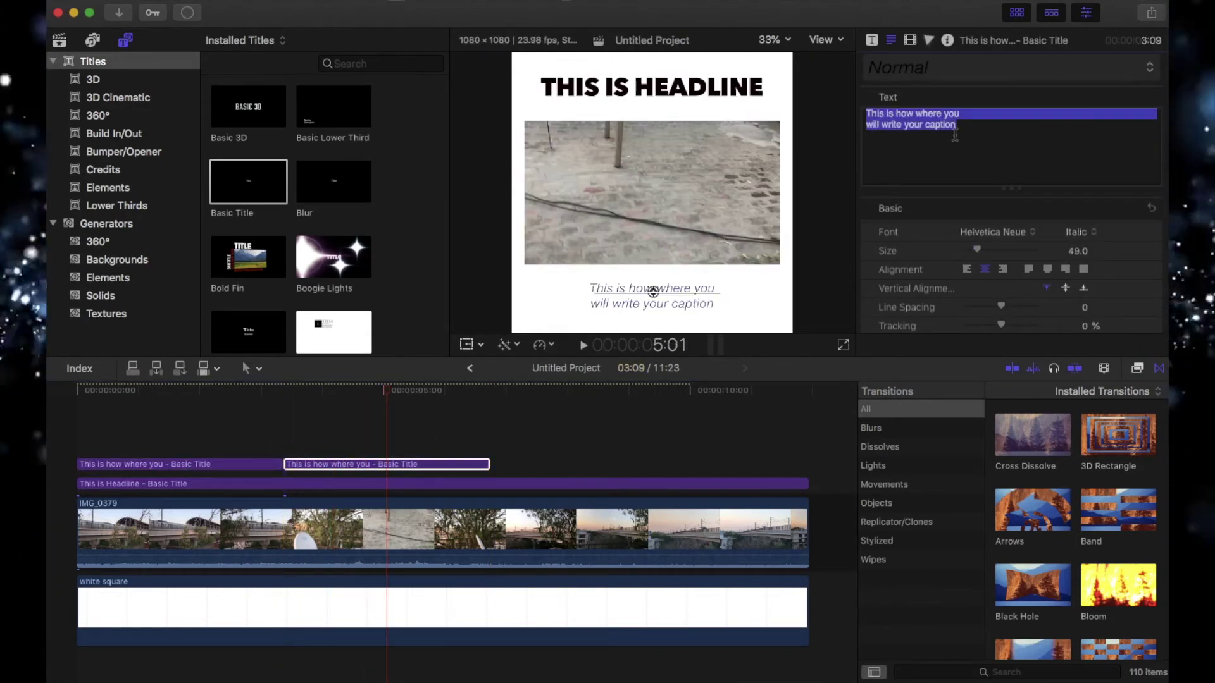
text(This)
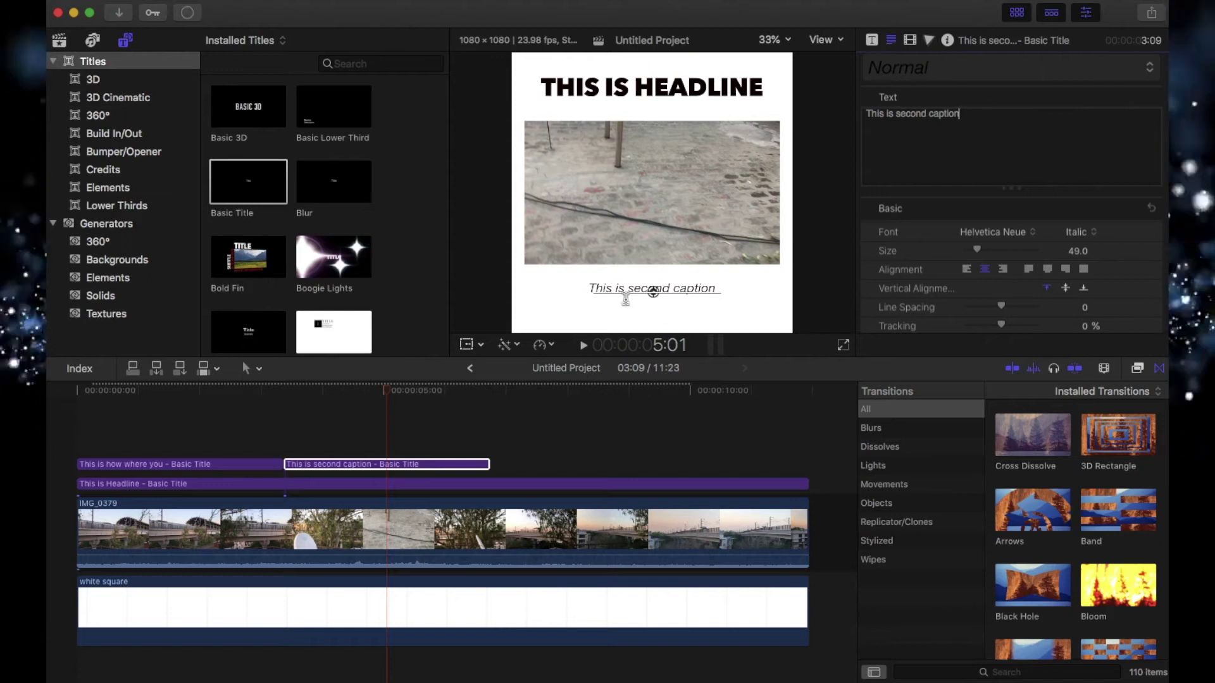
click(352, 468)
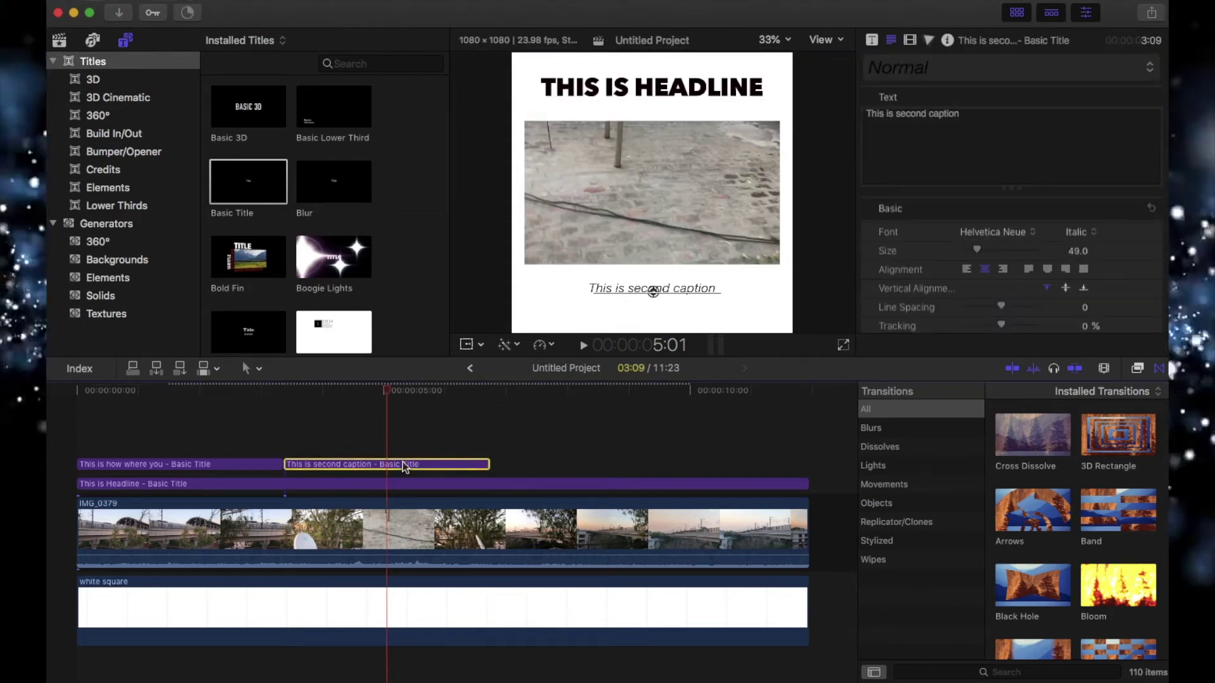
click(939, 53)
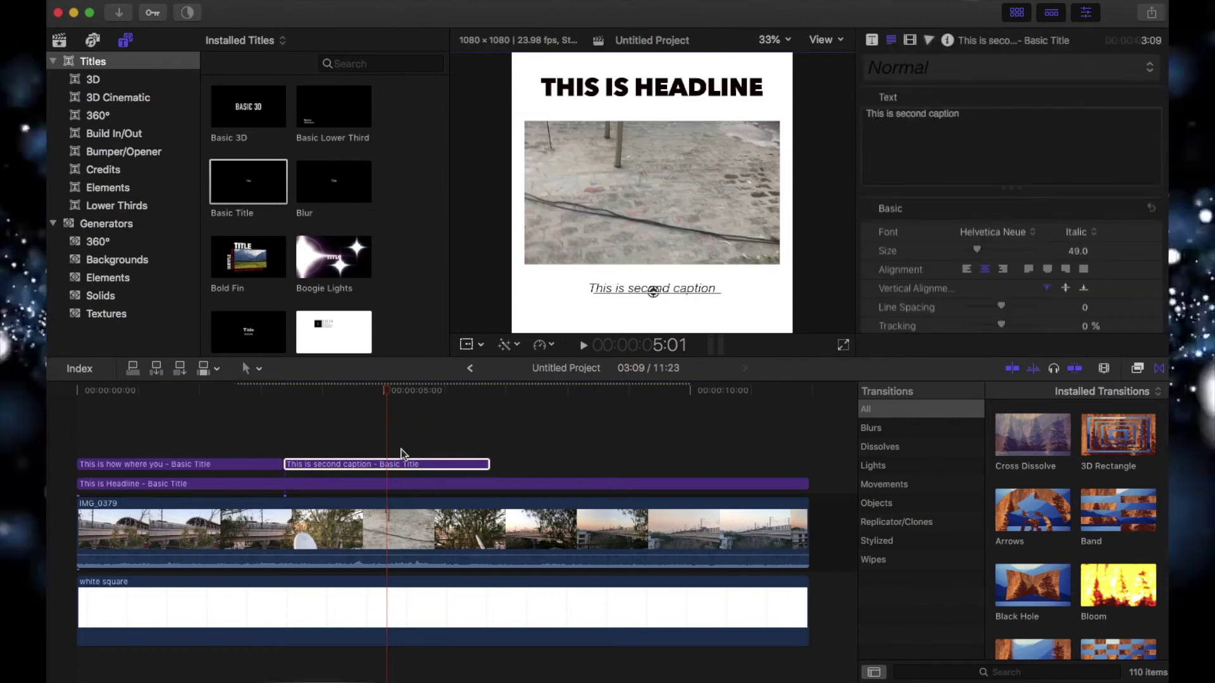
Step: Apply the 'Captions for instagram Final' text preset to the second caption
click(936, 75)
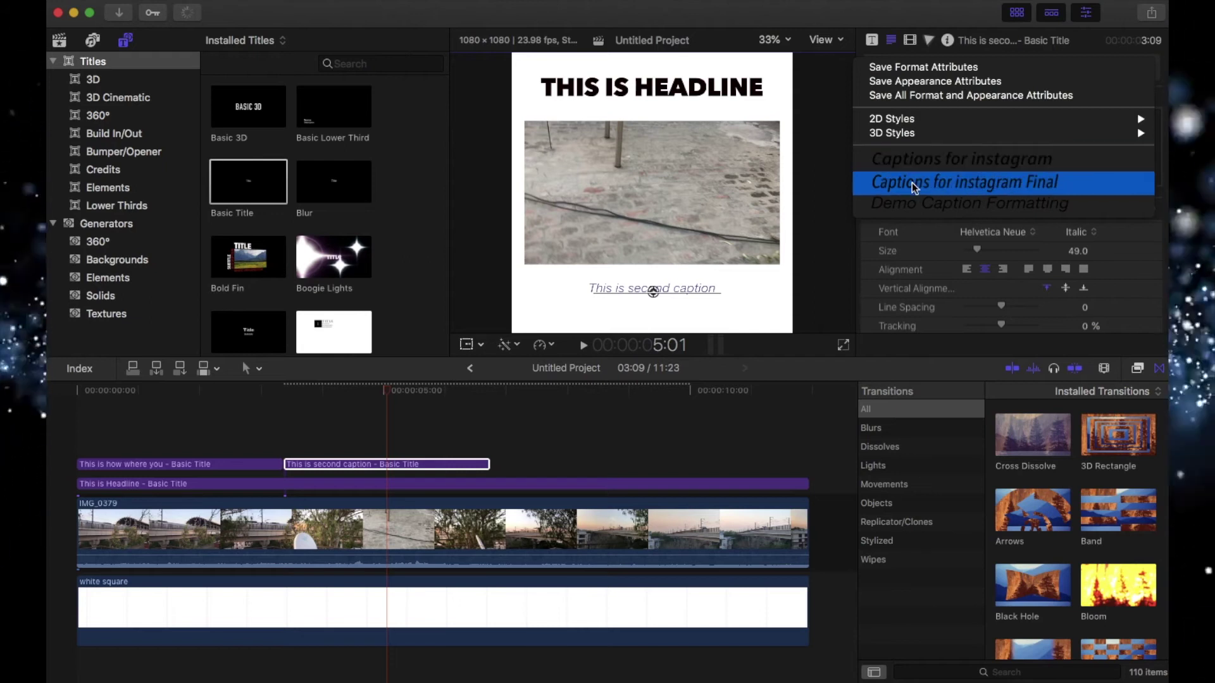
click(974, 188)
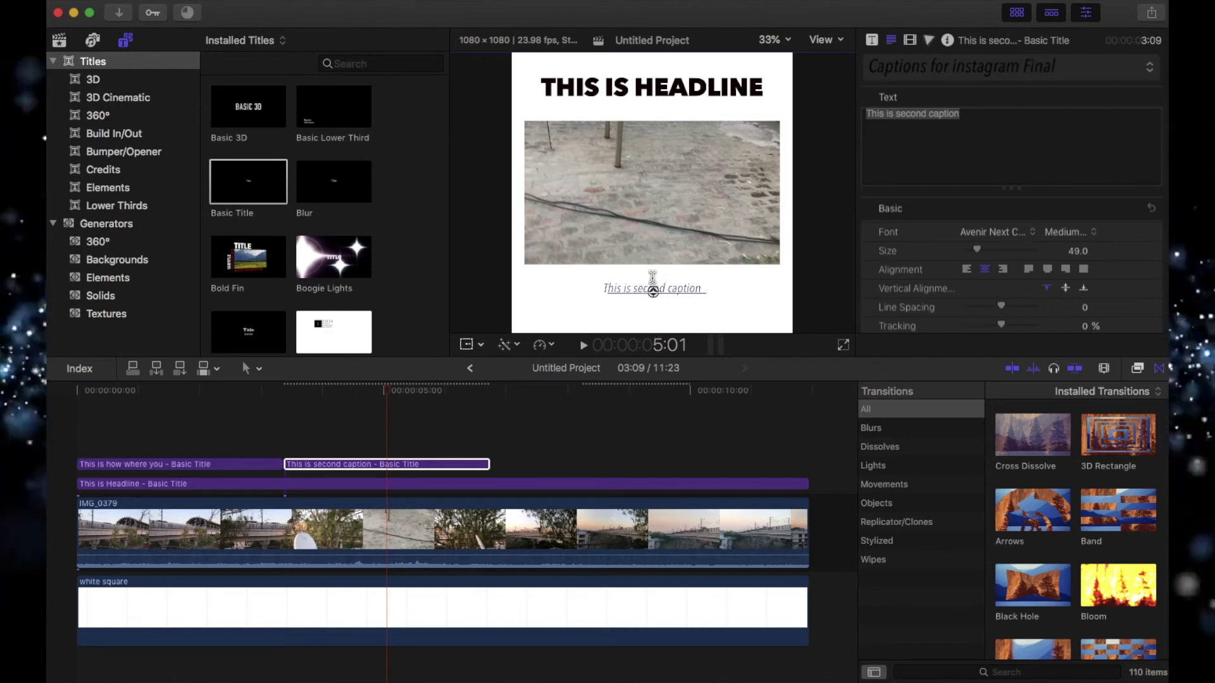
click(58, 40)
Step: Browse the 15-04-18 and 14-04-18 events and open the latter's Untitled Project in the timeline
click(107, 116)
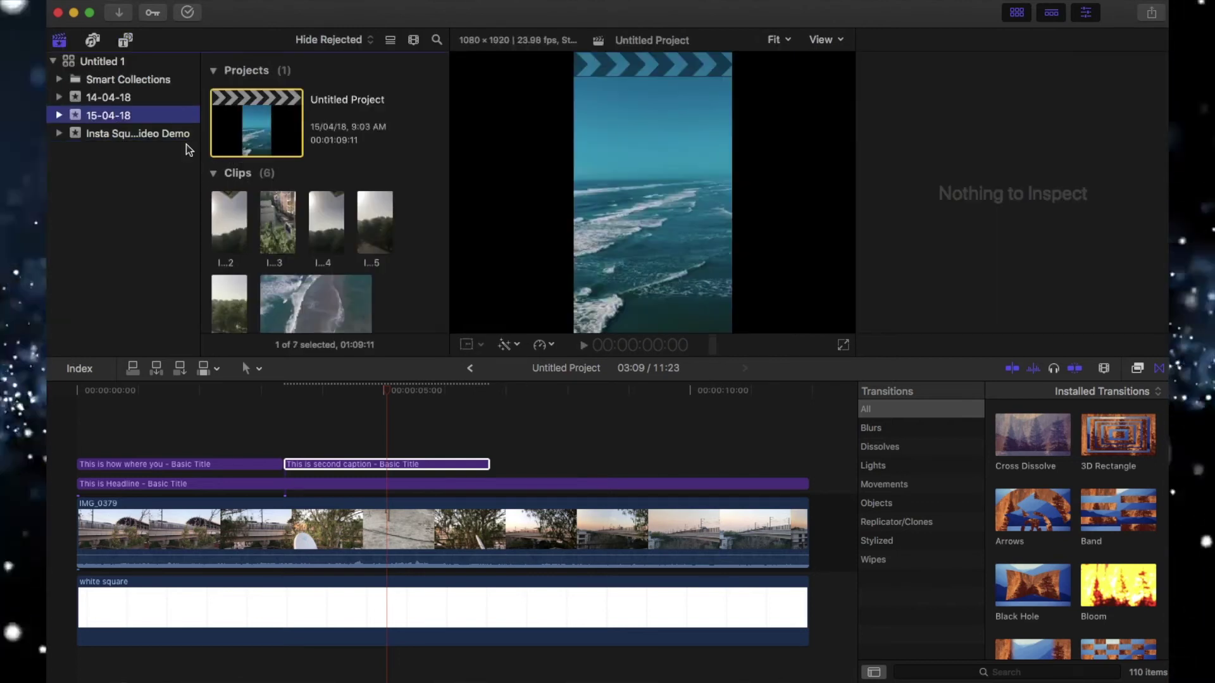
scroll(295, 262, down, 1)
scroll(293, 263, up, 1)
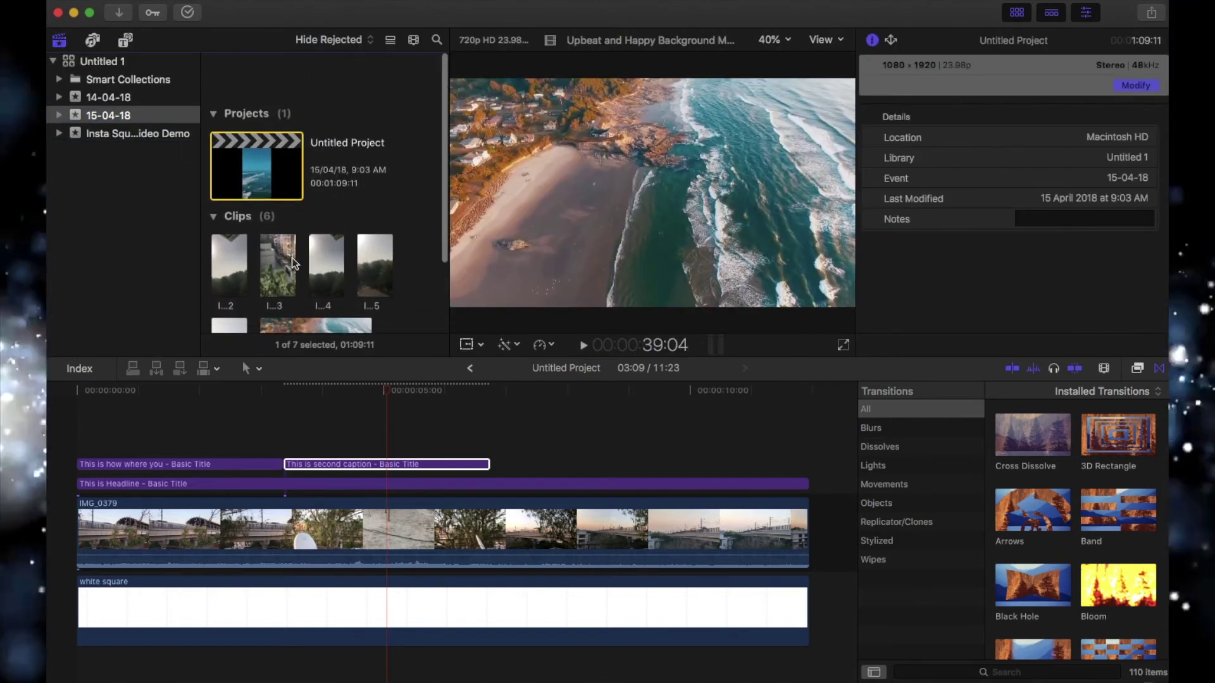
click(107, 96)
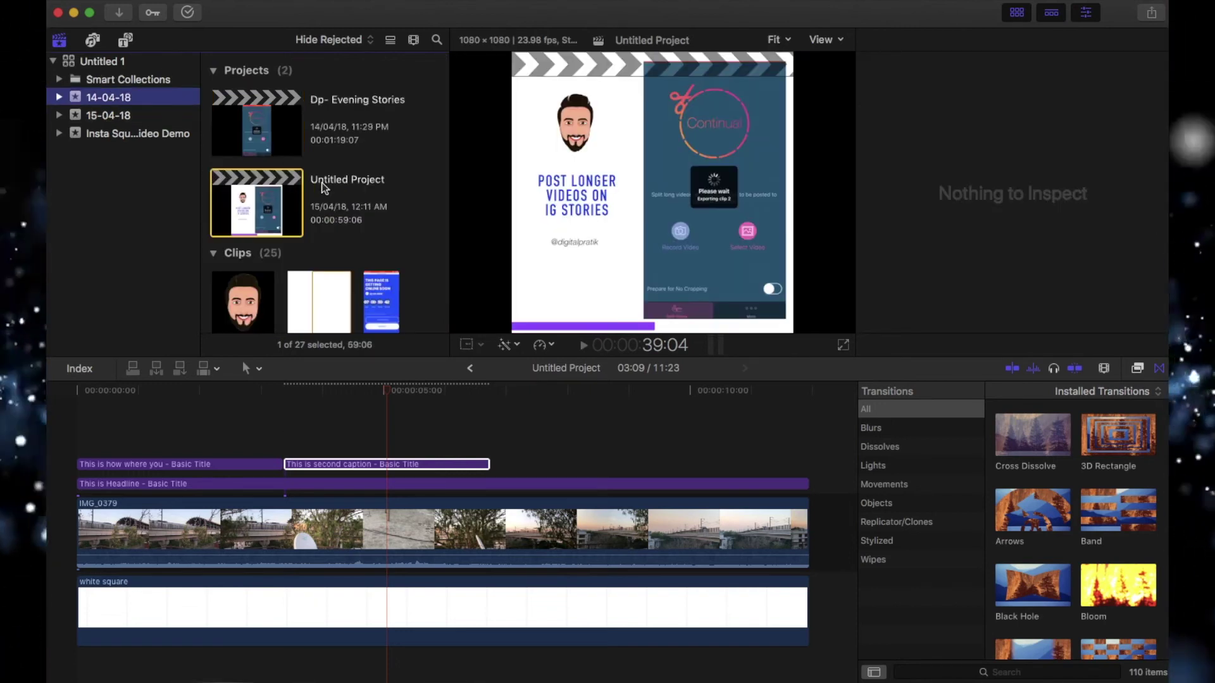
click(253, 209)
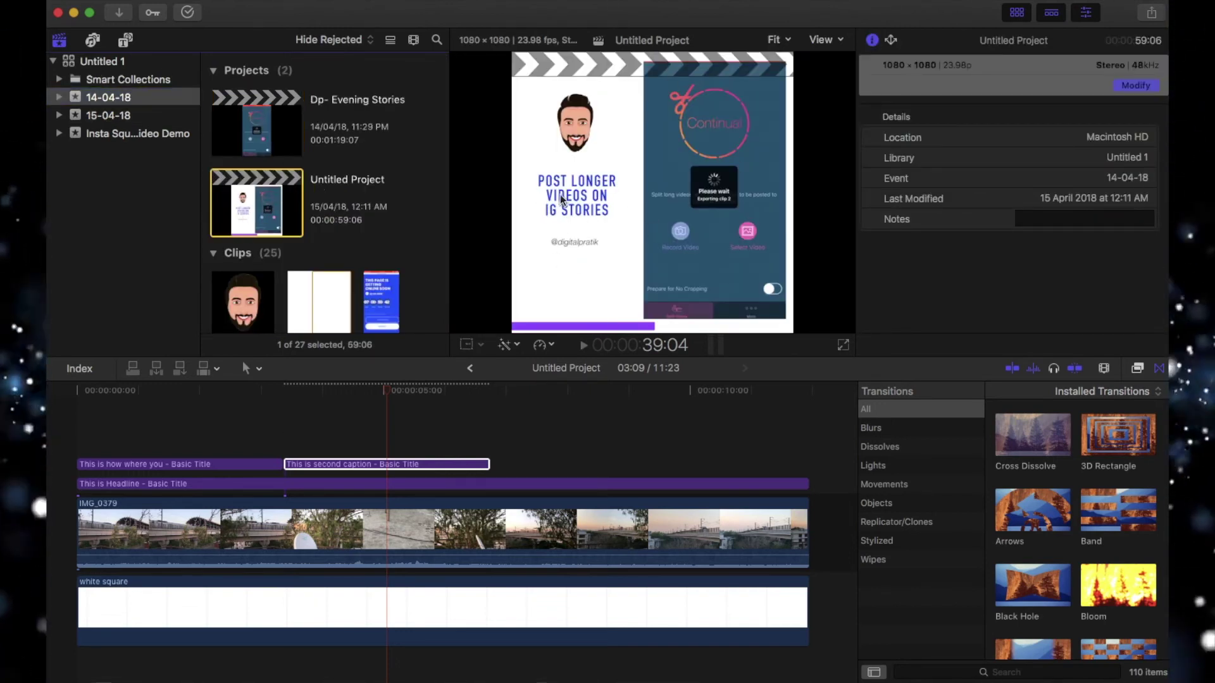
click(357, 486)
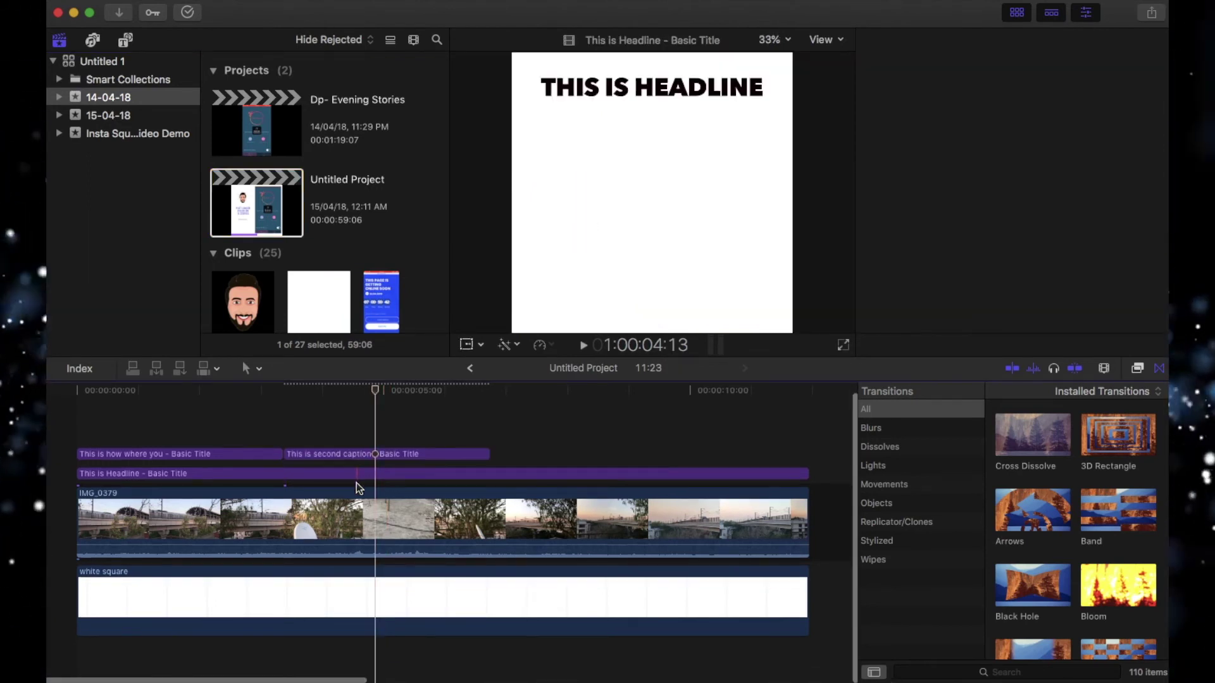
key(super+bracketleft)
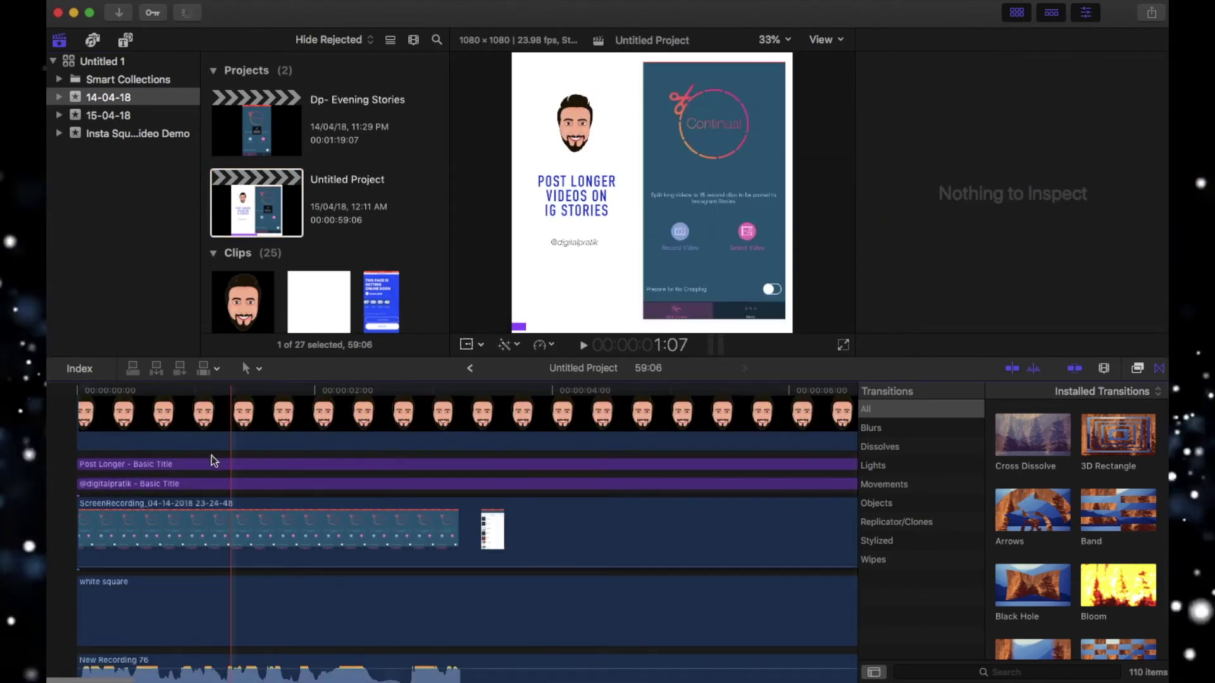
Step: Scroll around the older project's timeline and select the blue square clip to view its transform settings
scroll(211, 454, down, 5)
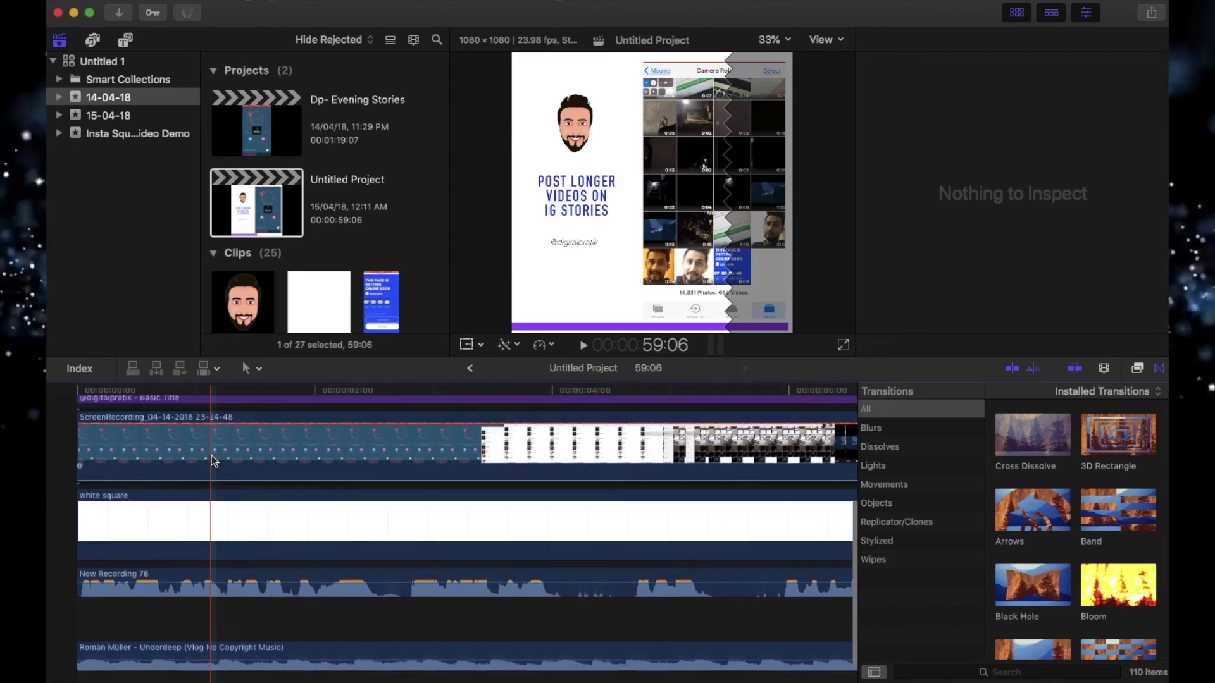
scroll(212, 460, up, 3)
scroll(211, 460, up, 3)
scroll(211, 460, right, 10)
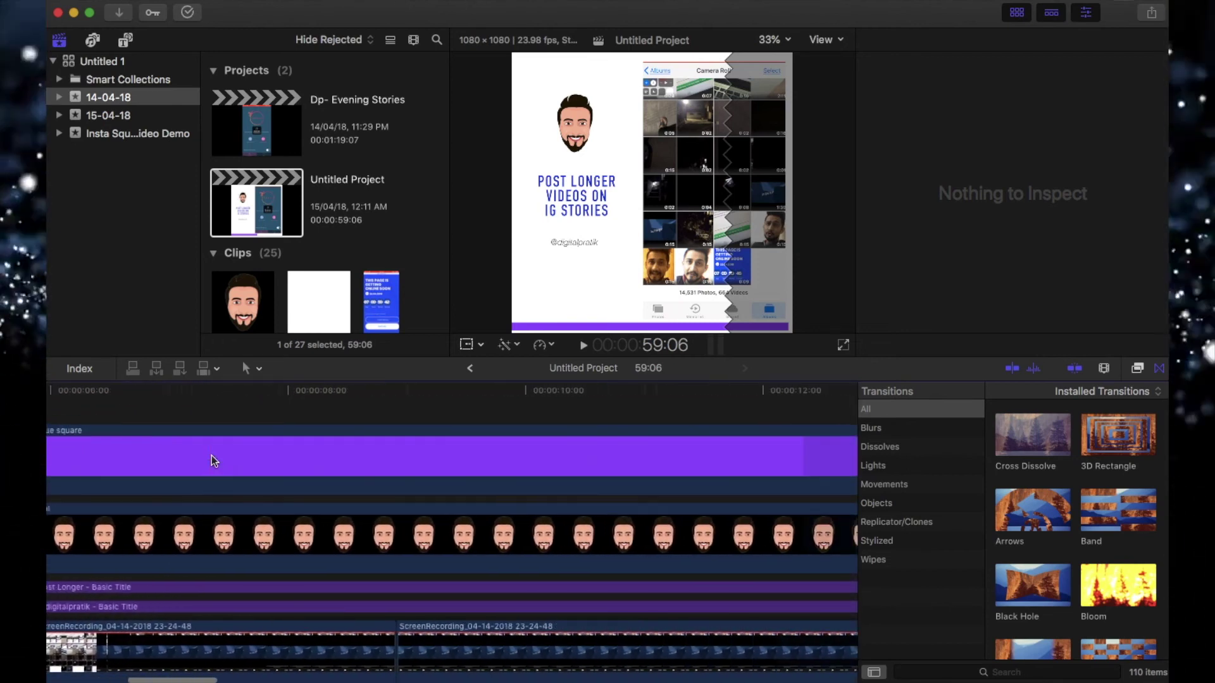
scroll(516, 529, down, 5)
scroll(518, 529, right, 10)
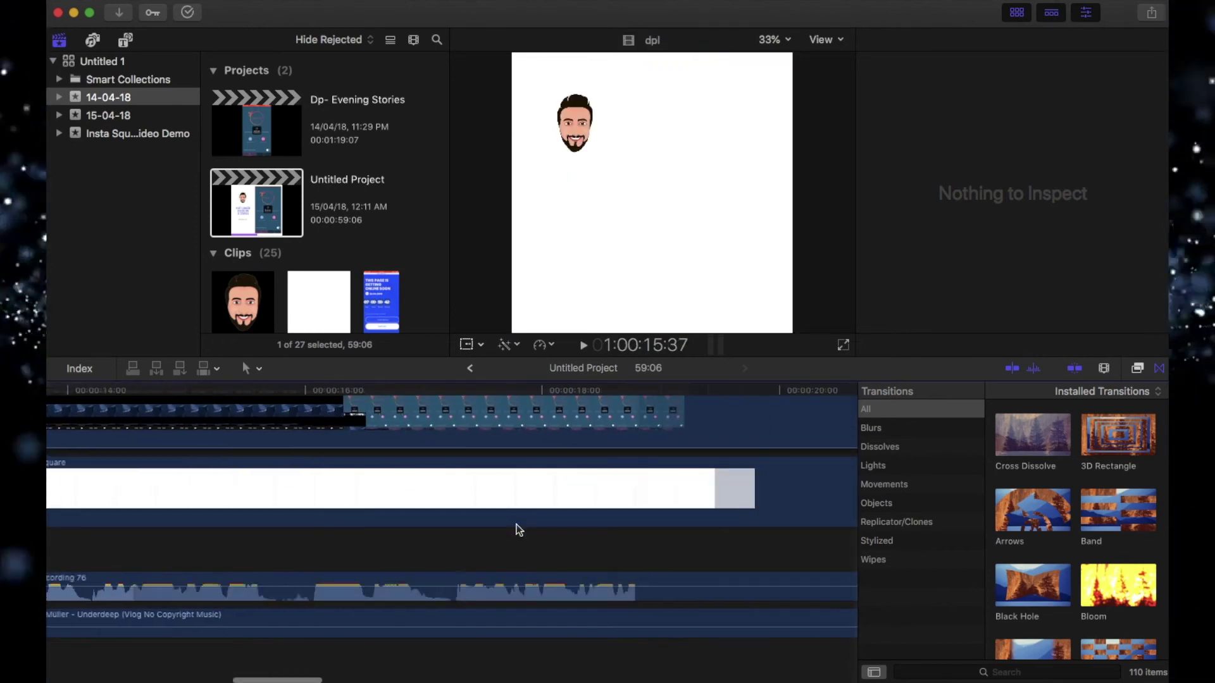
scroll(518, 529, up, 5)
scroll(519, 528, right, 6)
scroll(519, 528, down, 3)
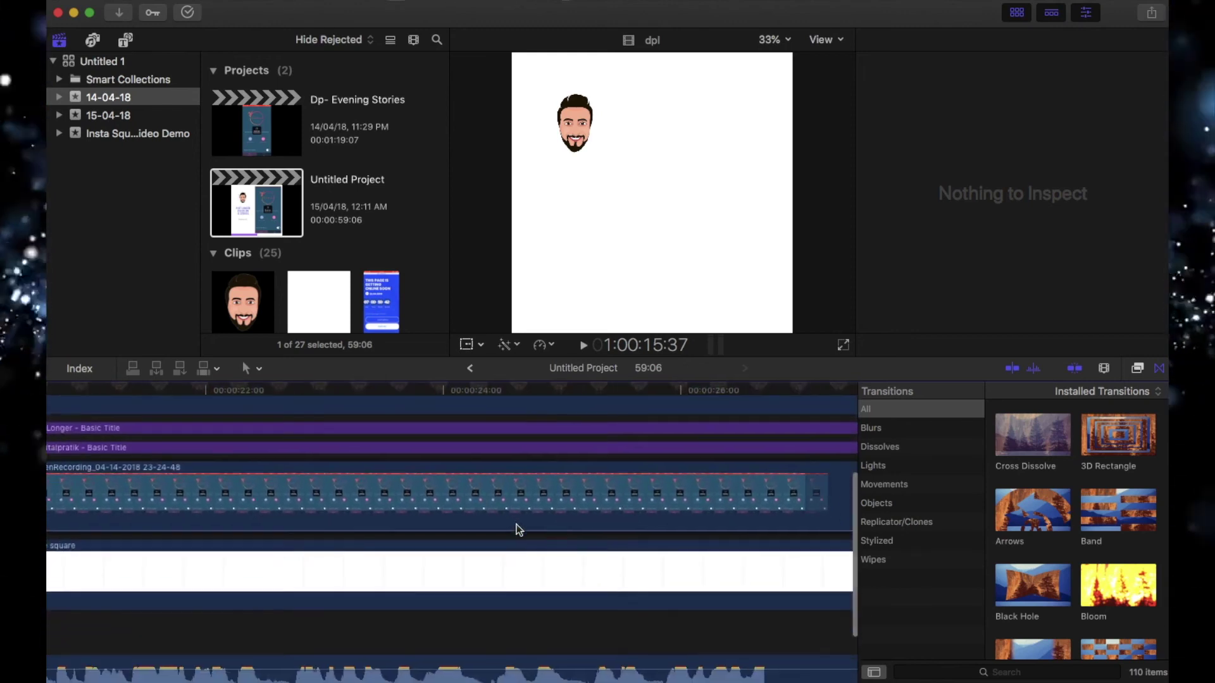
scroll(518, 529, right, 8)
scroll(518, 529, up, 3)
scroll(518, 529, down, 4)
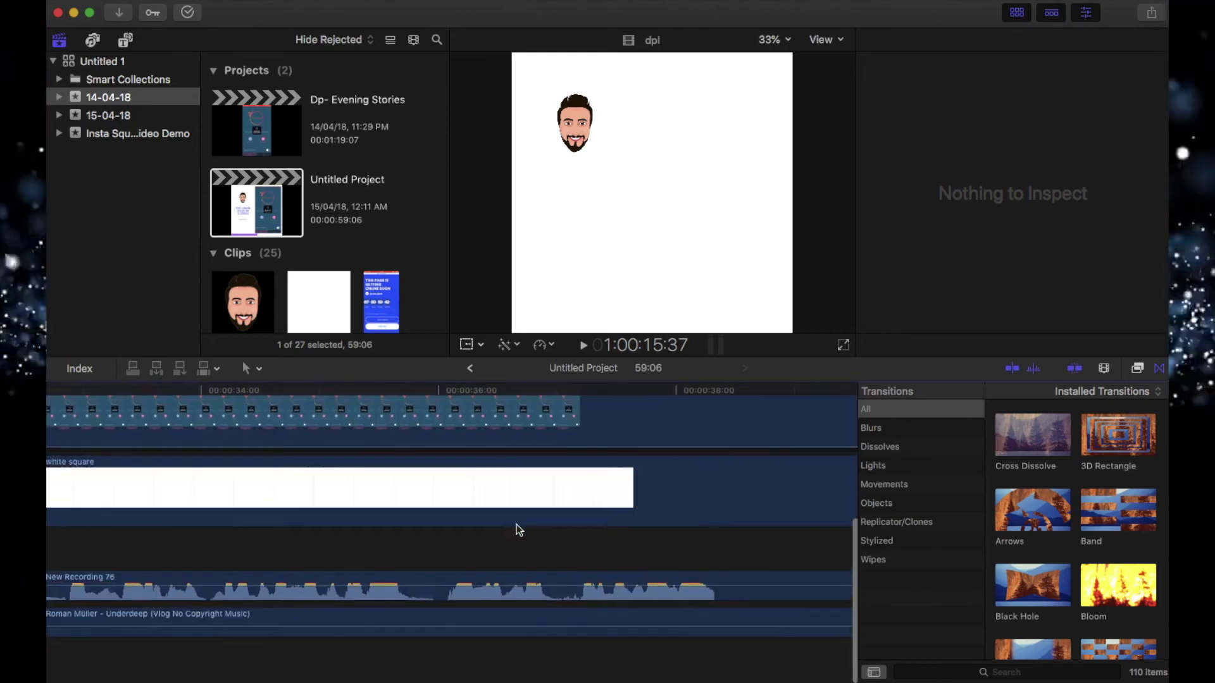
scroll(517, 529, up, 5)
scroll(516, 529, left, 15)
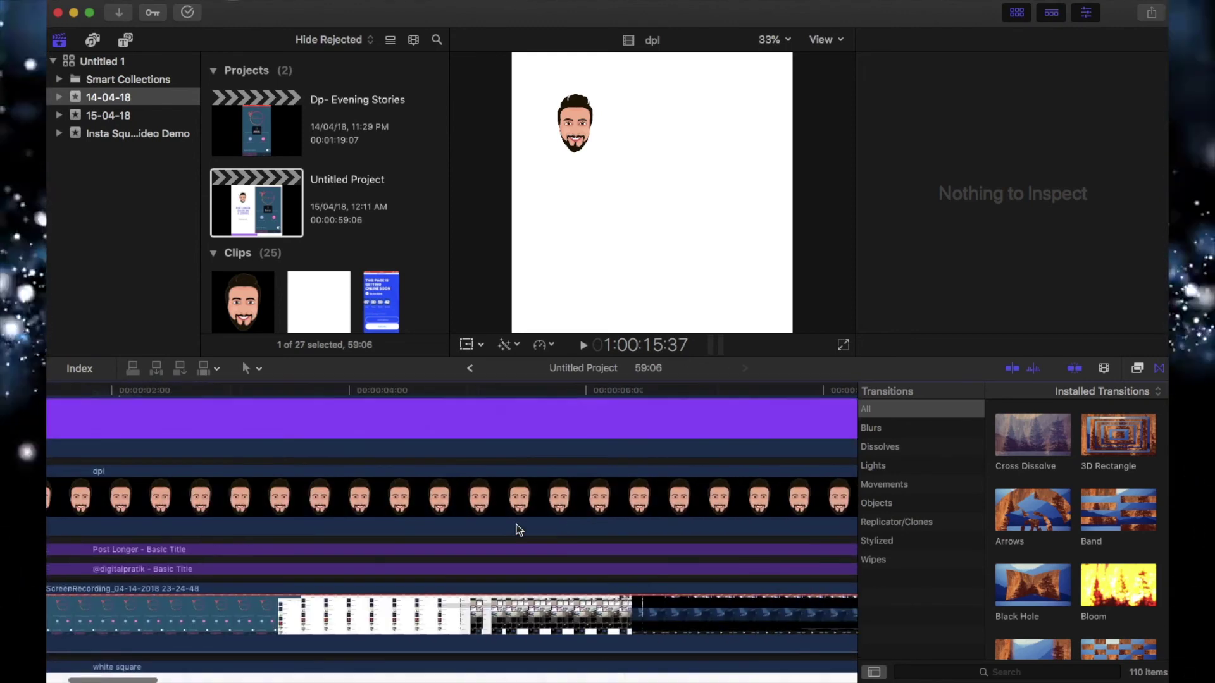
click(407, 437)
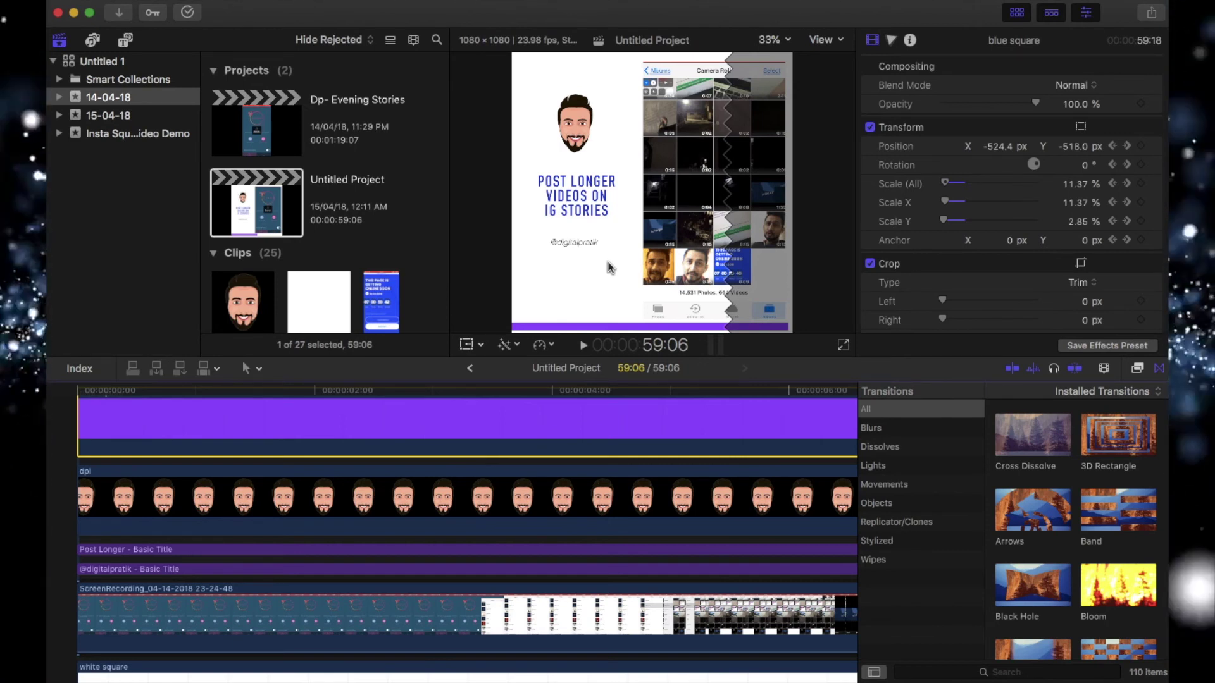
Step: Select the Insta Square Video Demo event and open its 11:23 Untitled Project in the timeline
click(144, 134)
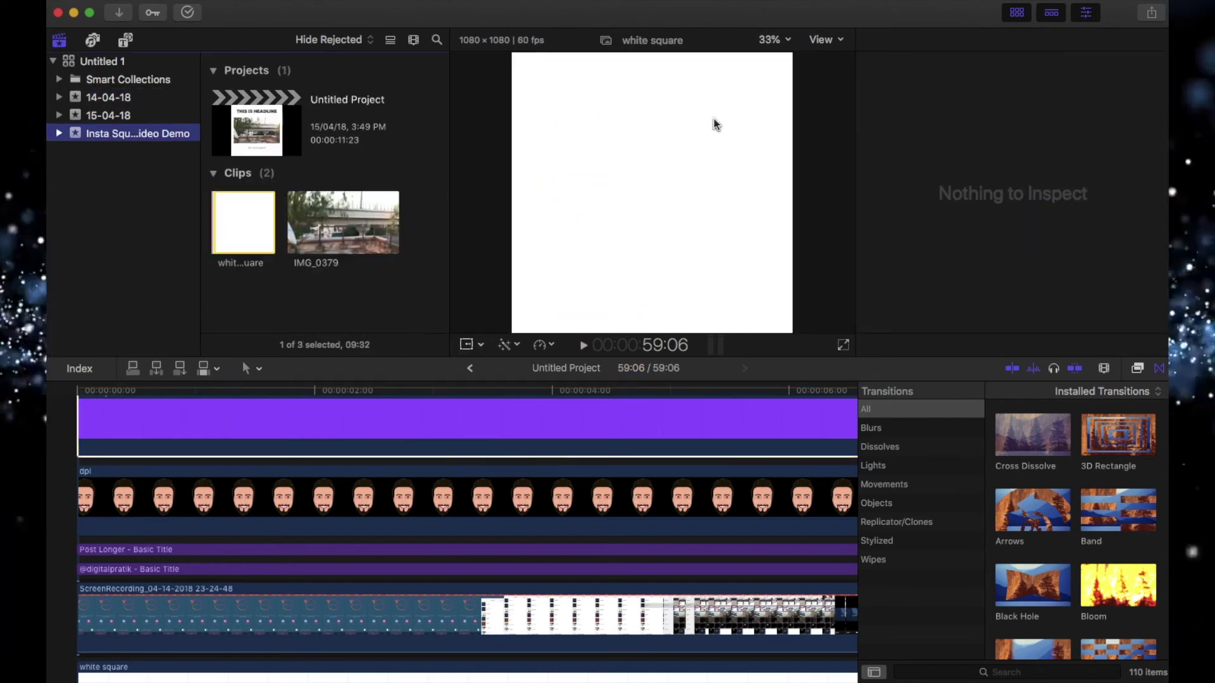
click(309, 429)
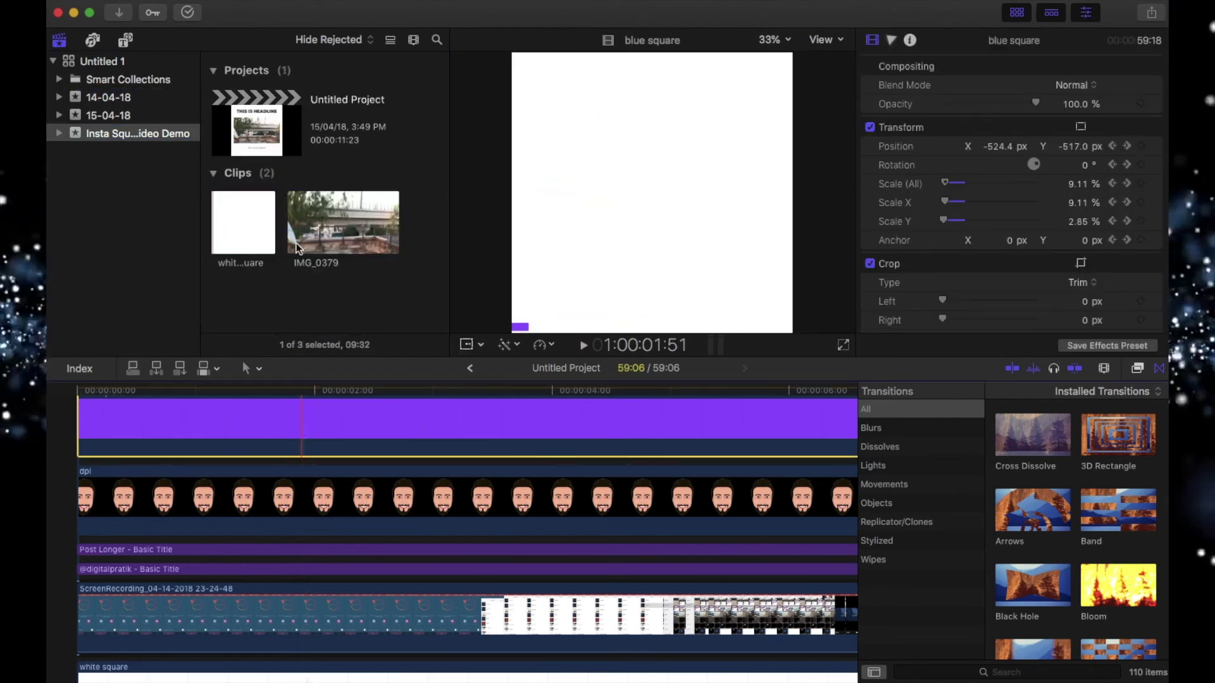
double_click(265, 140)
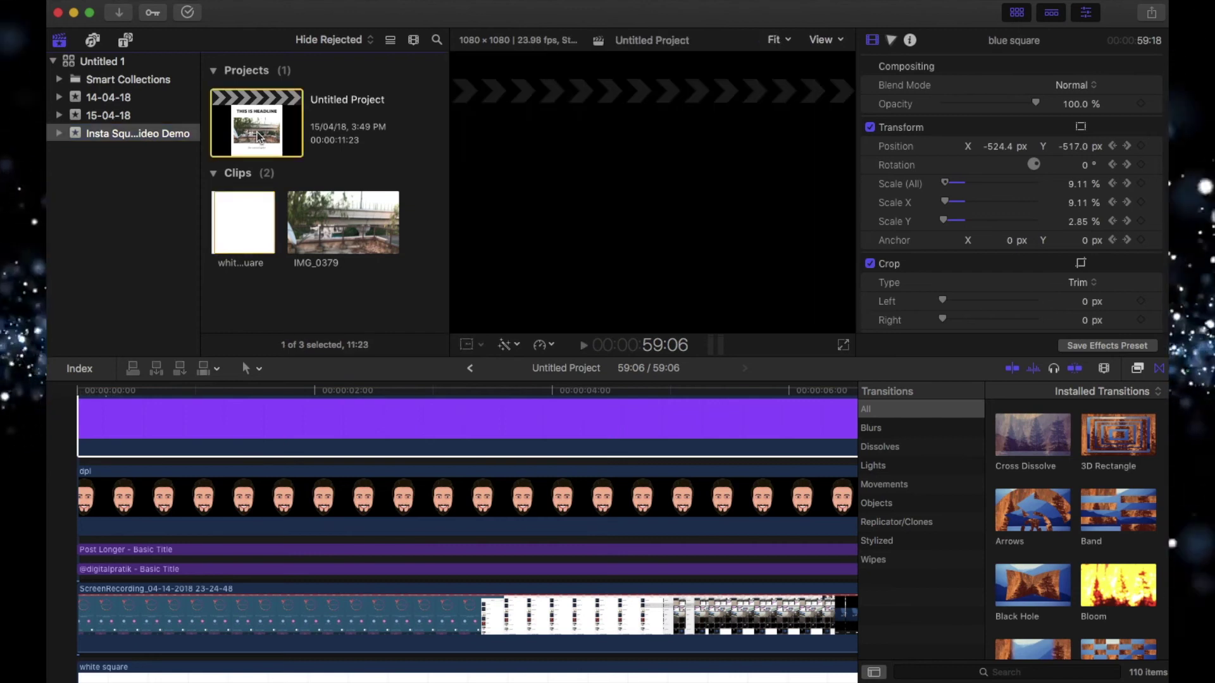